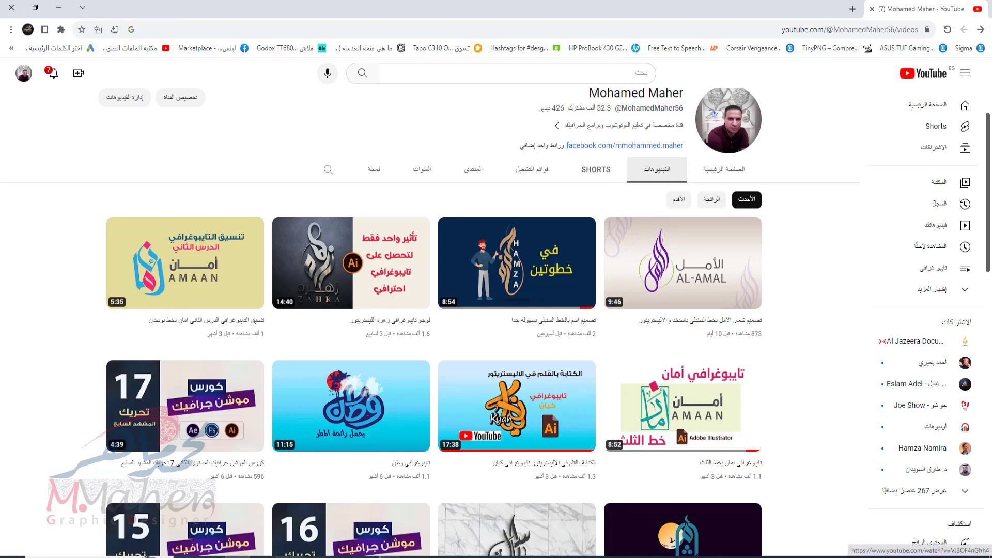
# Switch from the YouTube video page over to Illustrator.
pyautogui.click(317, 556)
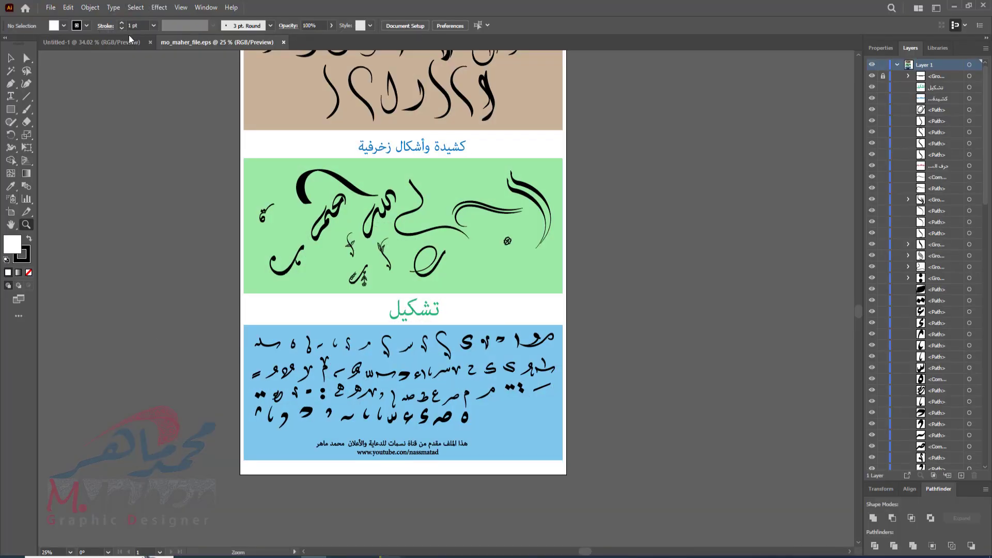
# In the Untitled-1 document, type the Arabic word الريم near the artboard centre.
pyautogui.click(99, 41)
pyautogui.rightClick(10, 98)
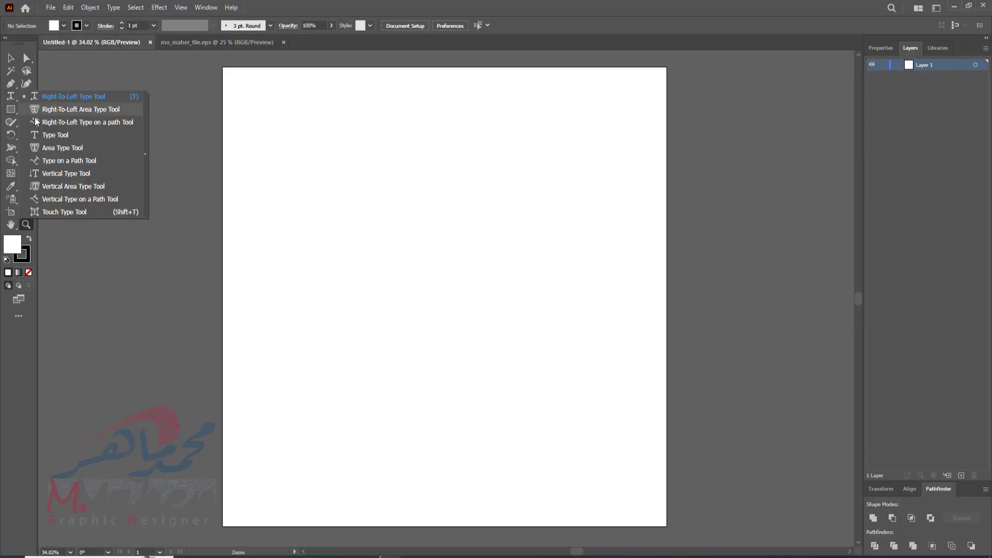
pyautogui.click(470, 411)
pyautogui.press('t')
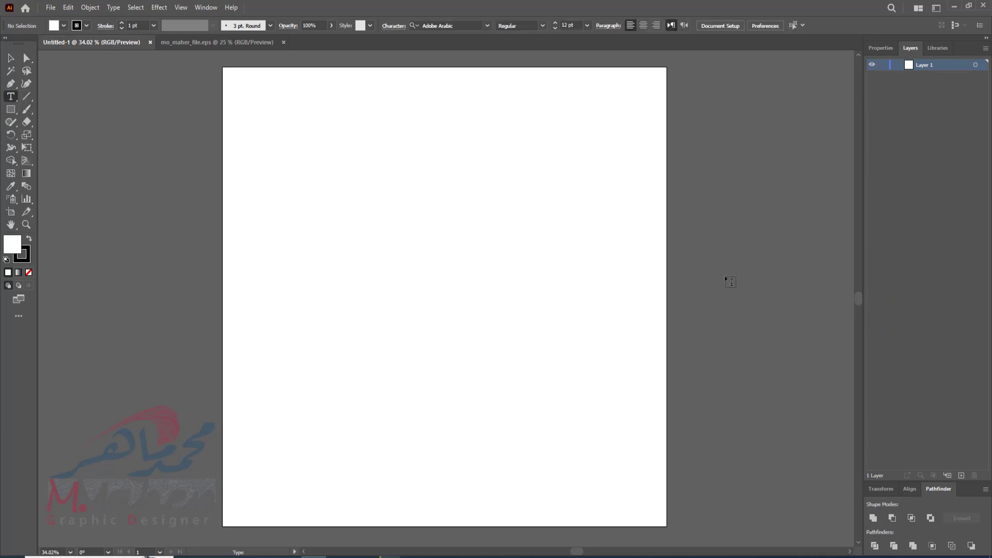
pyautogui.click(488, 297)
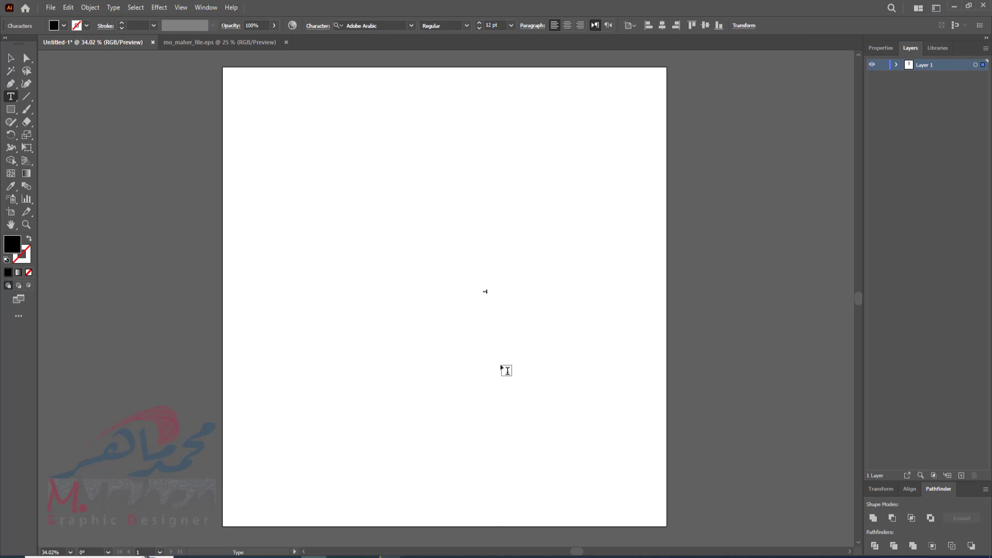
pyautogui.press('Escape')
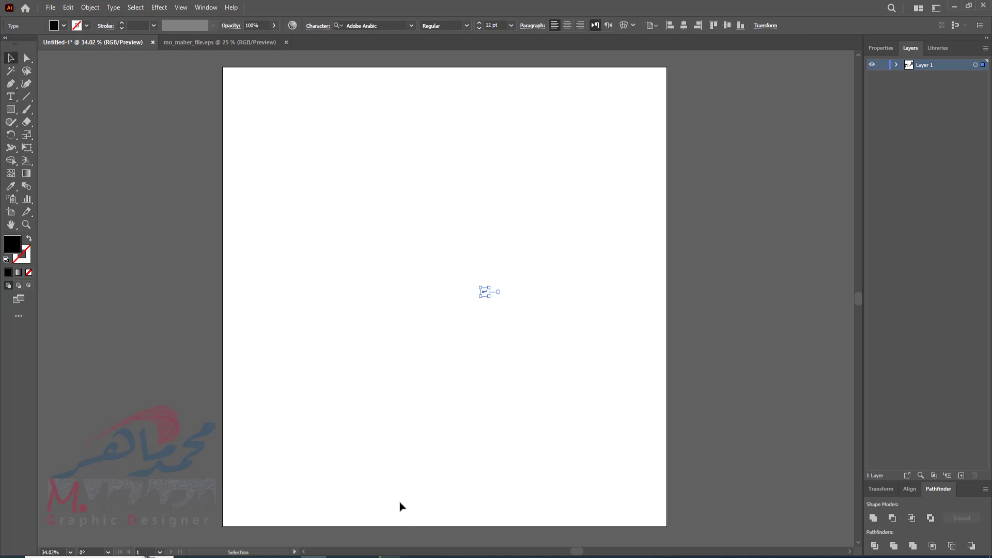
# Scale the word up greatly, move it up and right, and zoom in on it.
pyautogui.moveTo(483, 298); pyautogui.dragTo(331, 452)
pyautogui.moveTo(426, 355); pyautogui.dragTo(457, 228)
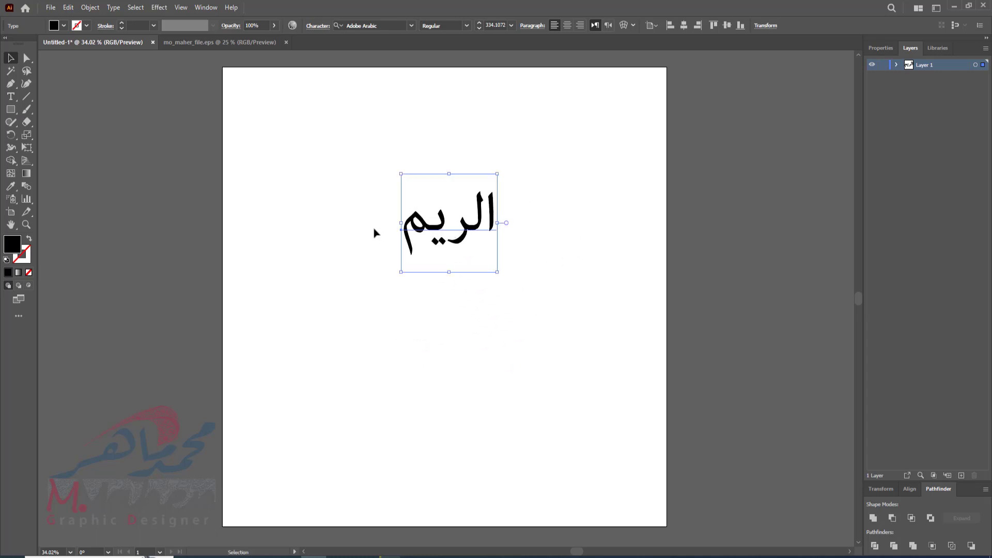
pyautogui.scroll(2, 381, 275)
pyautogui.click(26, 225)
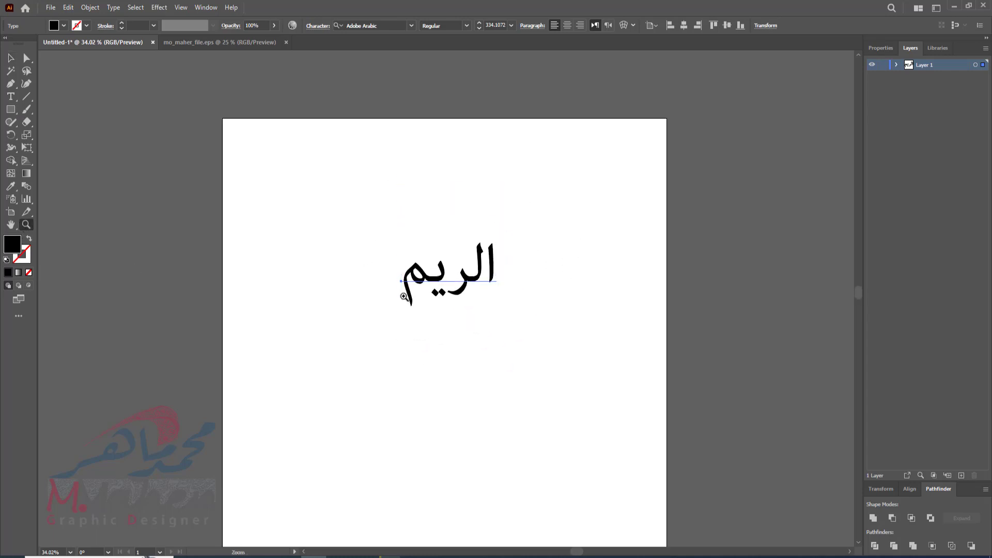
pyautogui.click(469, 284)
pyautogui.click(416, 310)
pyautogui.scroll(2, 448, 361)
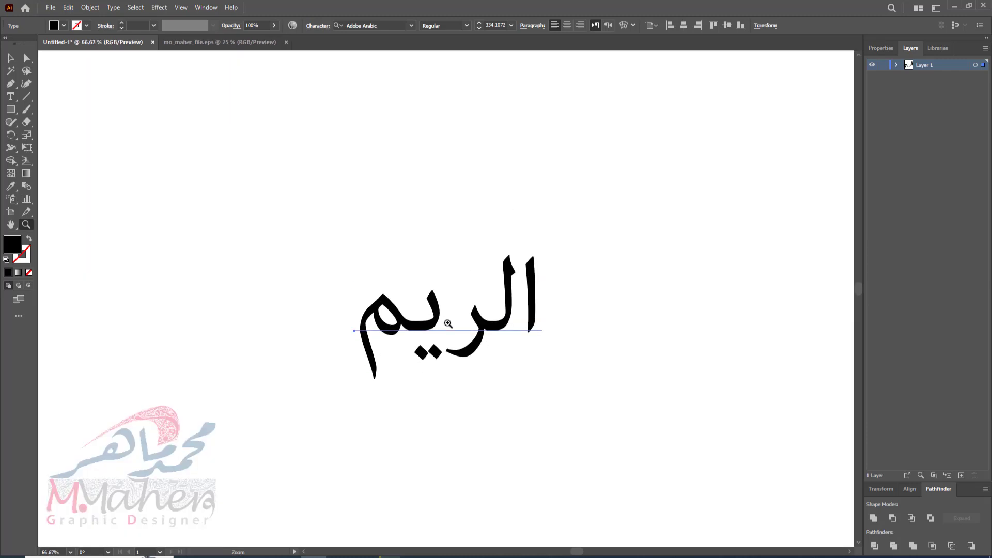
# Change the word's font from Adobe Arabic to Aldhabi.
pyautogui.click(10, 58)
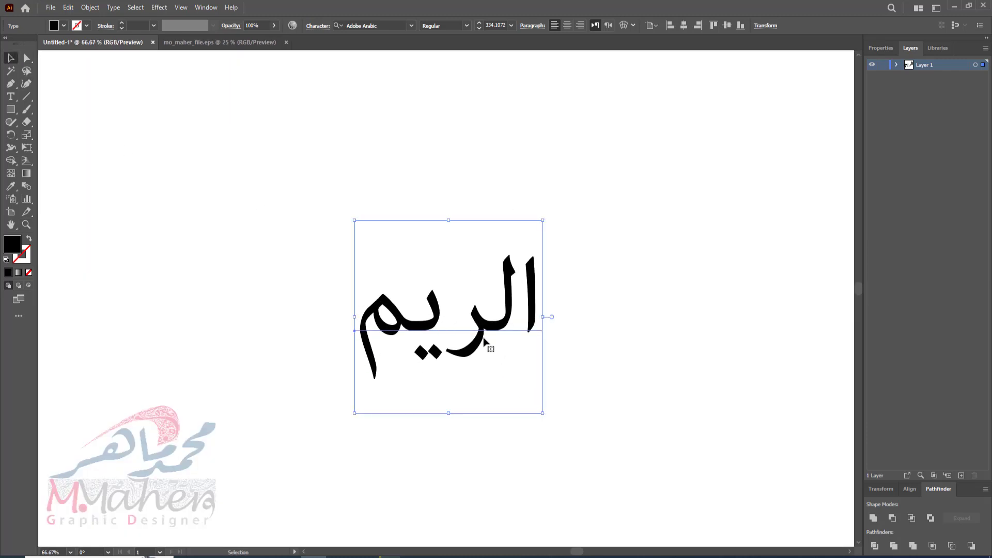
pyautogui.click(388, 29)
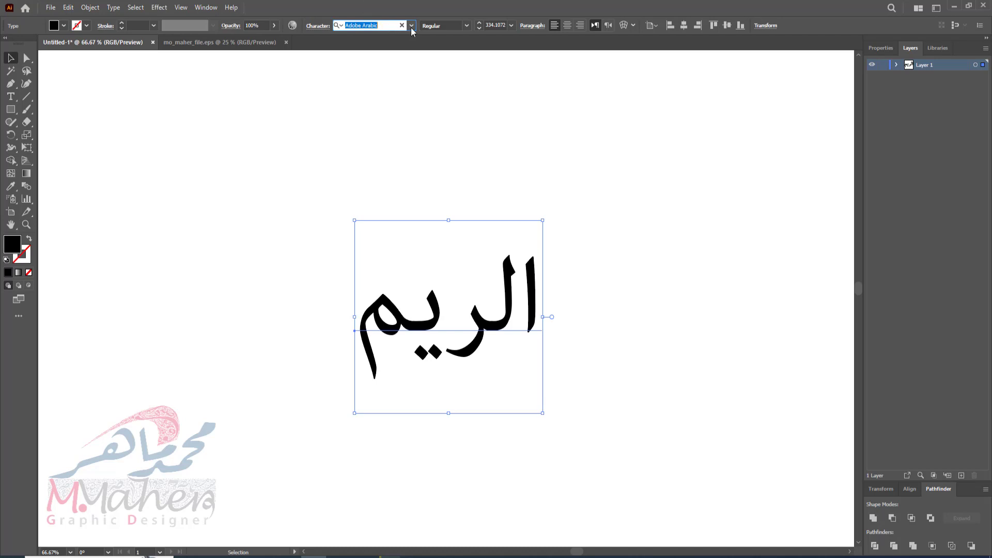
pyautogui.click(411, 26)
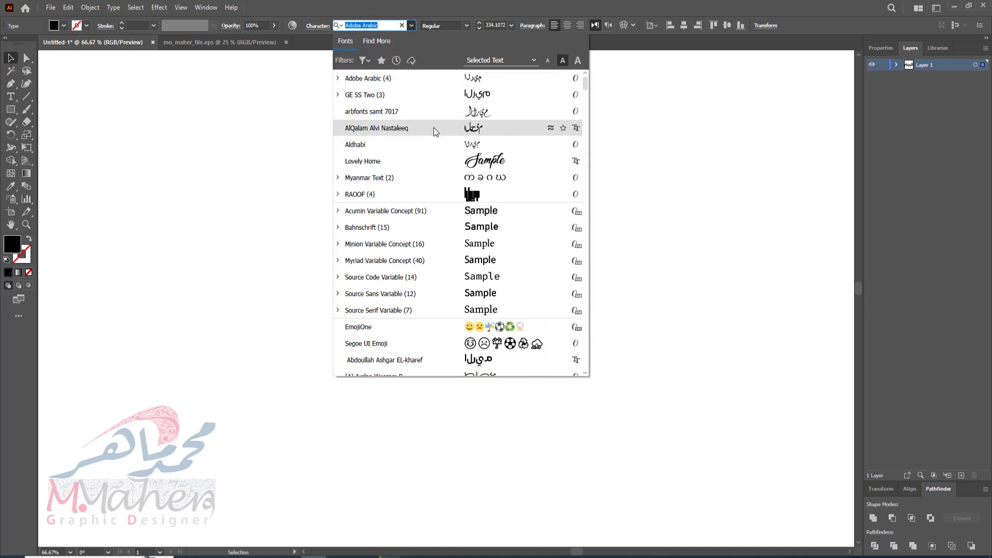
pyautogui.click(419, 145)
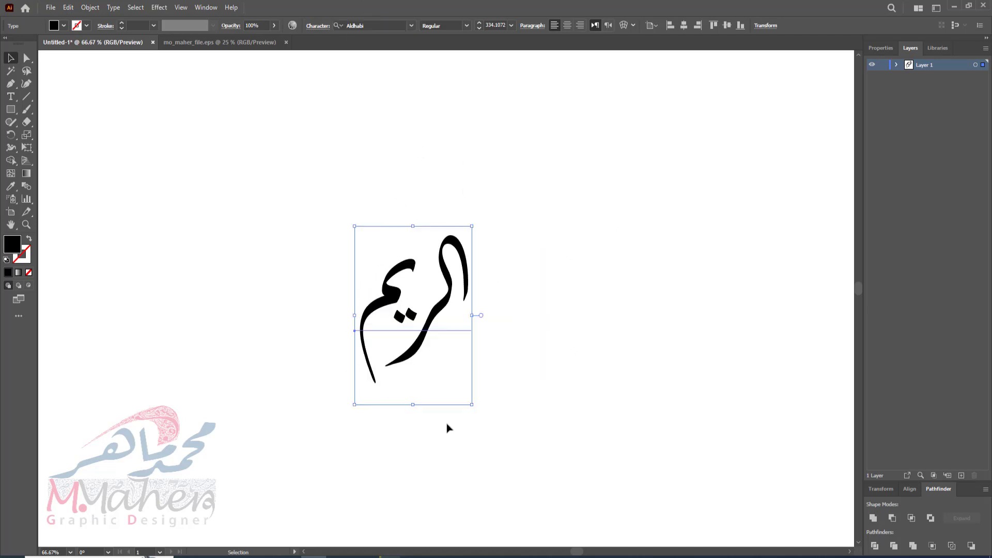
# Move the word up slightly, convert it to outlines, and ungroup the letter shapes.
pyautogui.moveTo(435, 326); pyautogui.dragTo(424, 251)
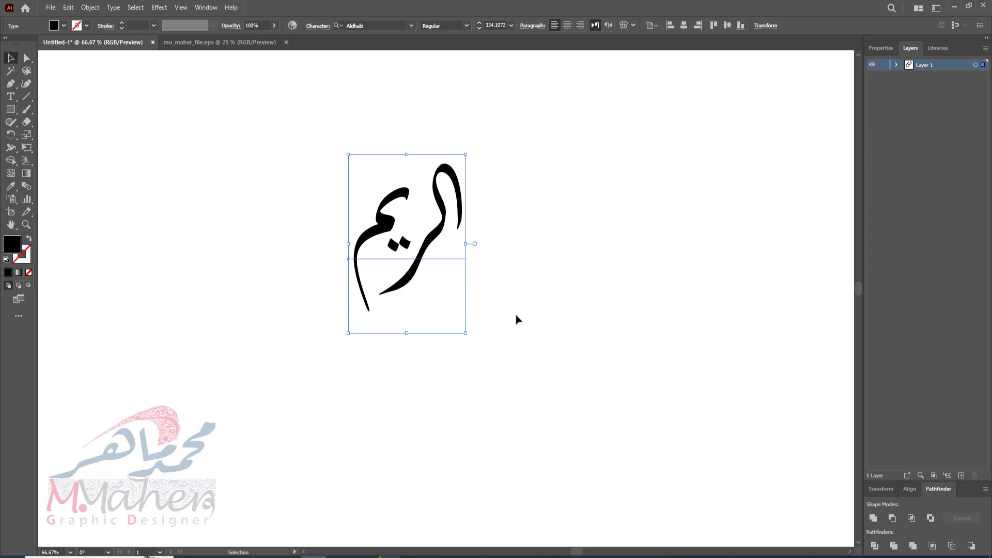
pyautogui.rightClick(433, 197)
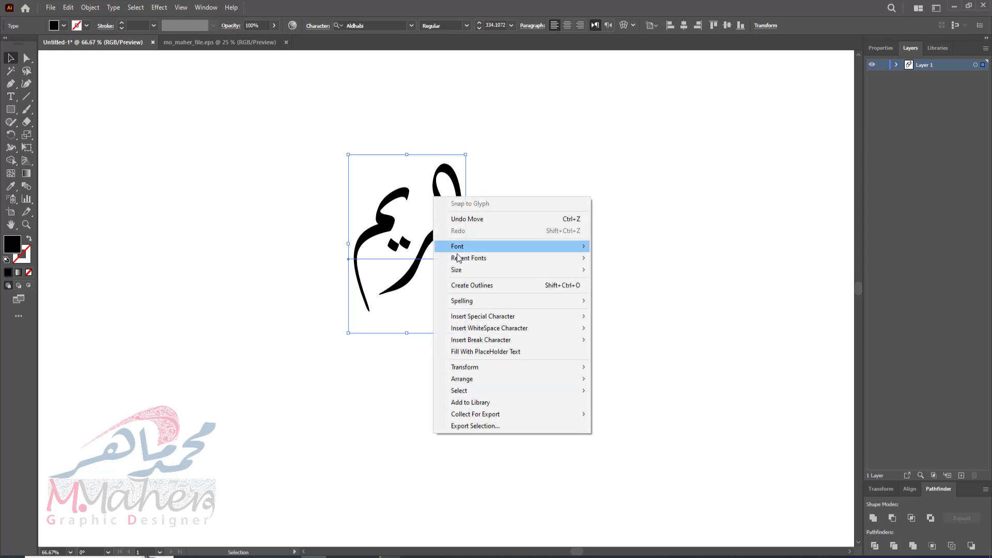
pyautogui.click(492, 282)
pyautogui.click(491, 165)
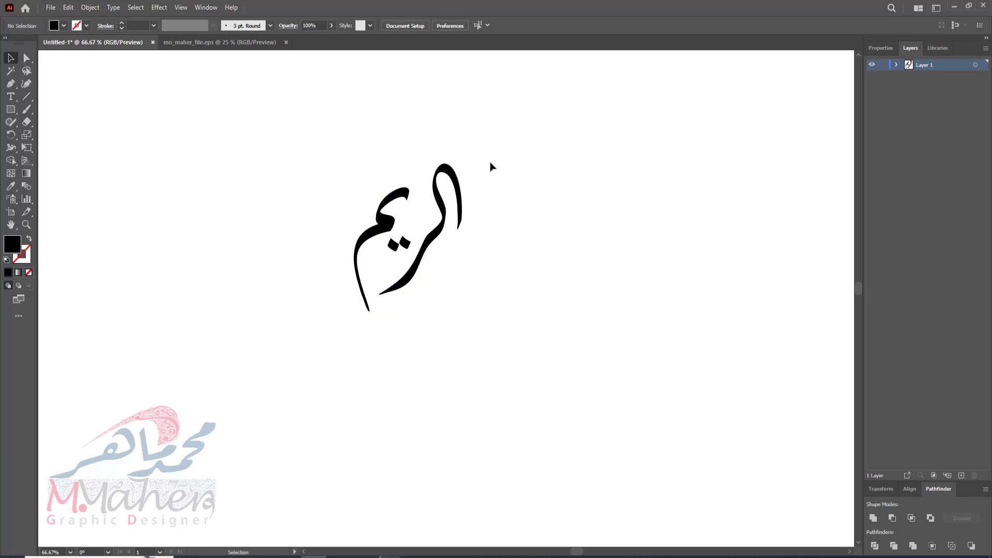
pyautogui.click(426, 259)
pyautogui.rightClick(435, 224)
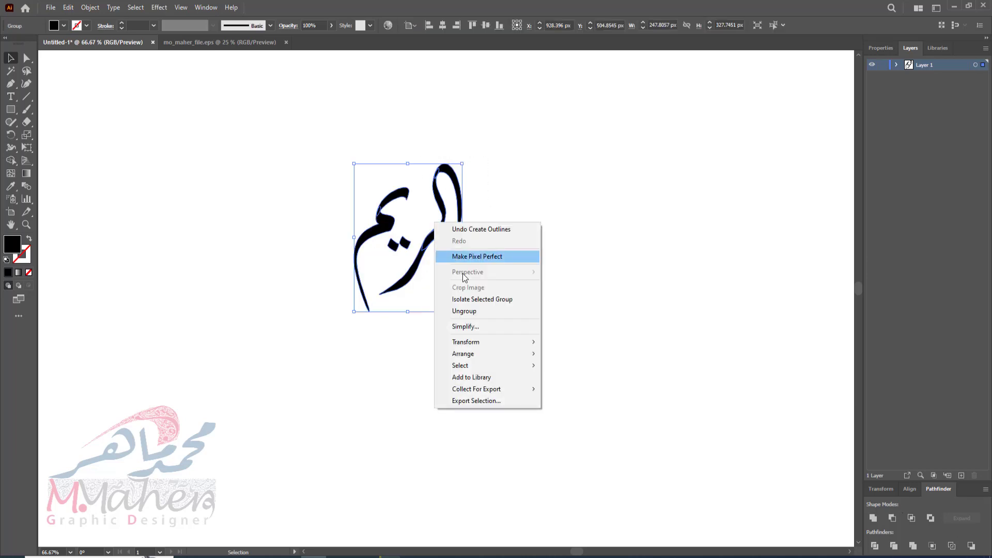
pyautogui.click(479, 312)
# Unite the right-hand letters and the يم letters, then place a copy at lower right.
pyautogui.click(492, 178)
pyautogui.moveTo(486, 161); pyautogui.dragTo(423, 262)
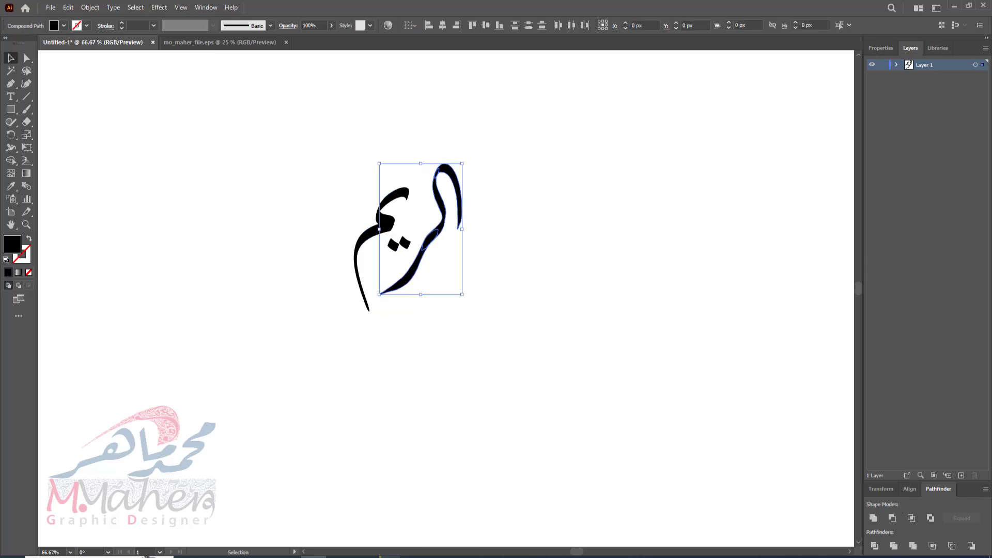
pyautogui.click(873, 518)
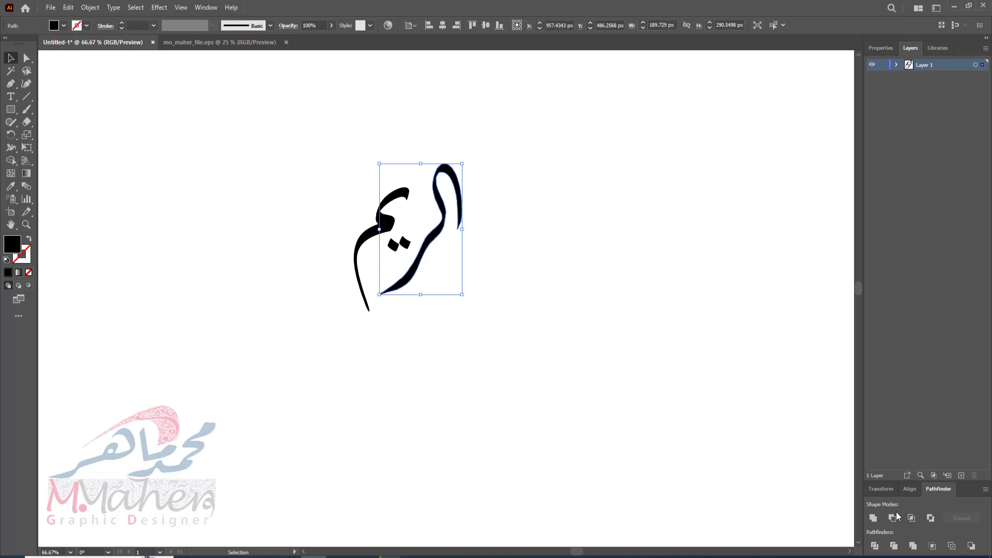
pyautogui.click(205, 7)
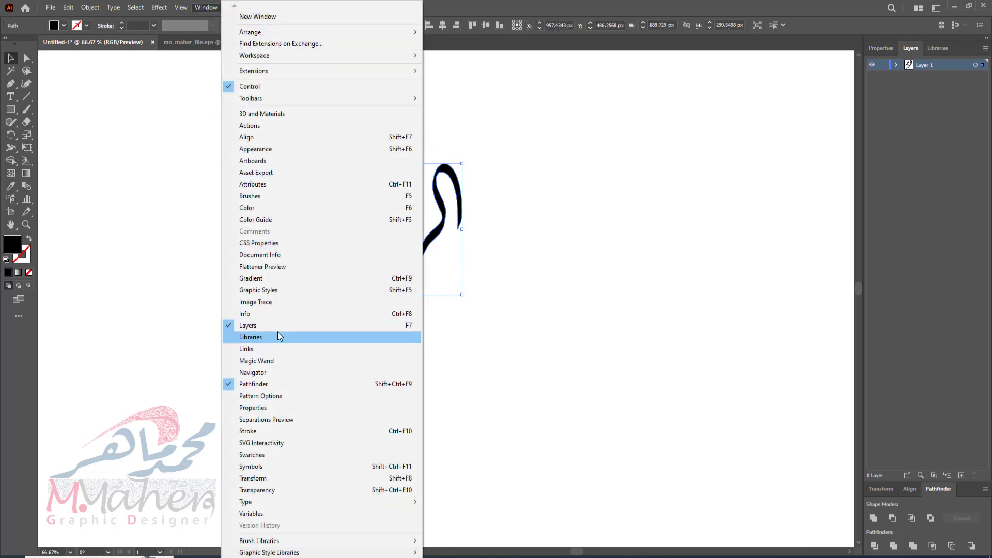
pyautogui.click(594, 324)
pyautogui.moveTo(318, 164); pyautogui.dragTo(398, 243)
pyautogui.click(873, 518)
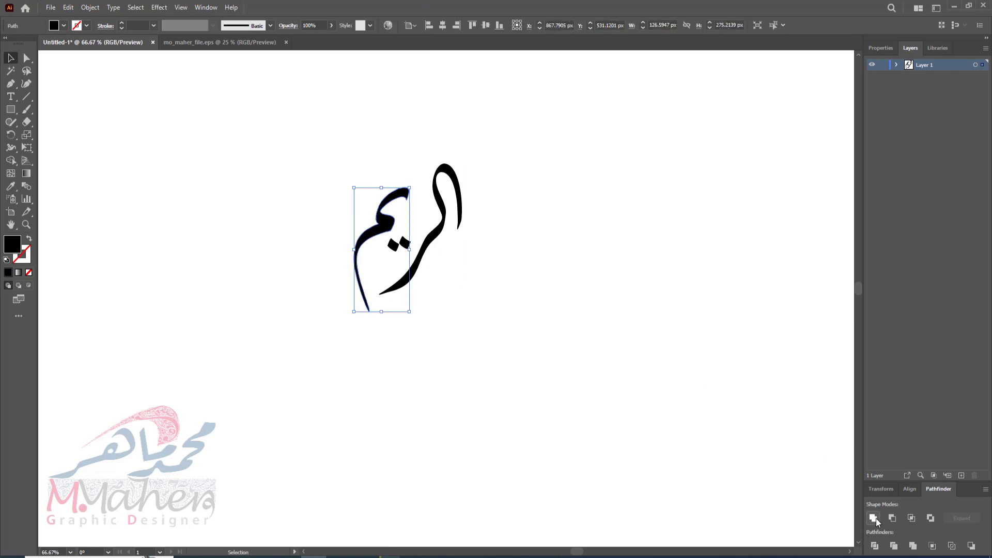
pyautogui.moveTo(336, 163); pyautogui.dragTo(483, 246)
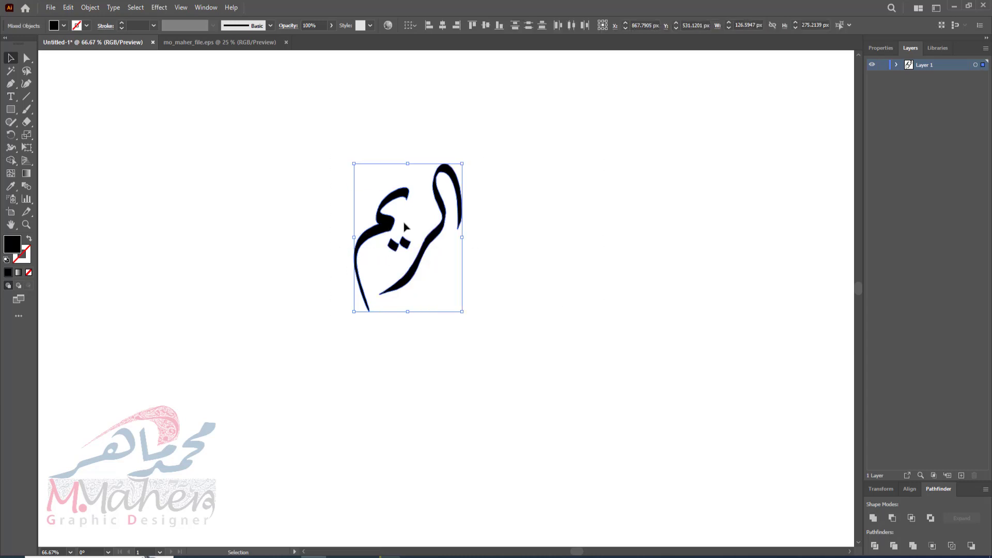
pyautogui.moveTo(405, 226); pyautogui.dragTo(666, 448)
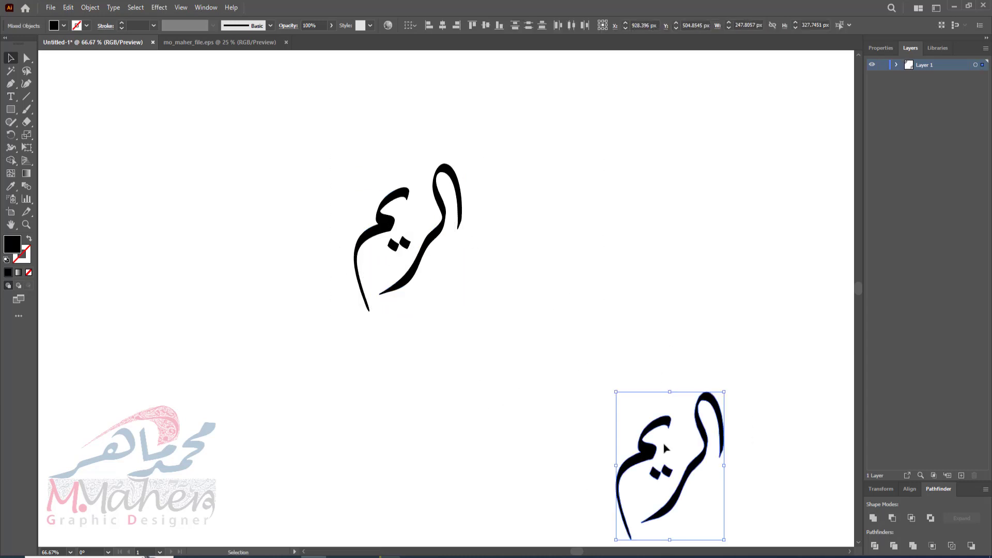
# Draw a rectangle covering the original calligraphy.
pyautogui.click(26, 225)
pyautogui.moveTo(339, 195); pyautogui.dragTo(427, 322)
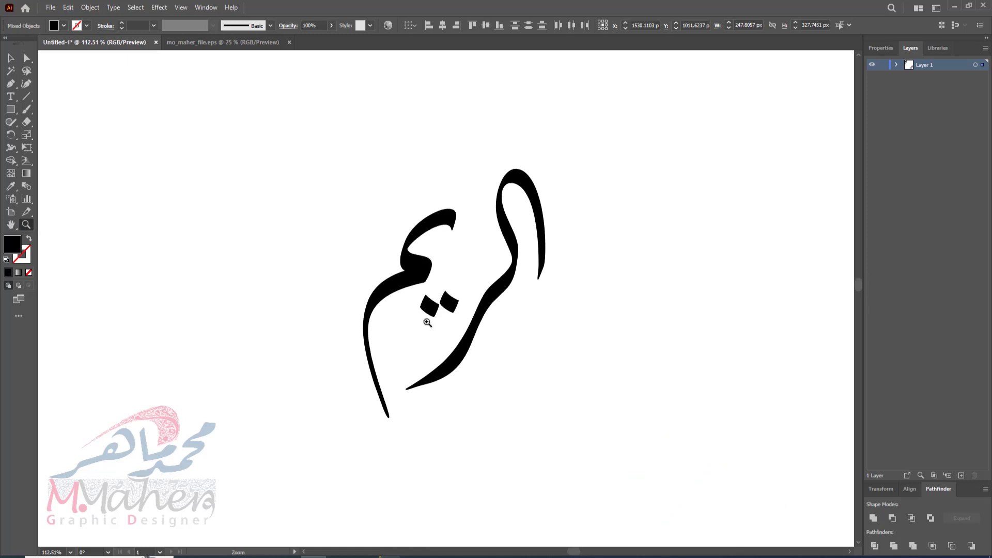
pyautogui.click(11, 109)
pyautogui.moveTo(353, 132)
pyautogui.mouseDown()
pyautogui.moveTo(539, 401)
pyautogui.moveTo(549, 398)
pyautogui.moveTo(554, 454)
pyautogui.moveTo(545, 399)
pyautogui.moveTo(547, 413)
pyautogui.mouseUp()
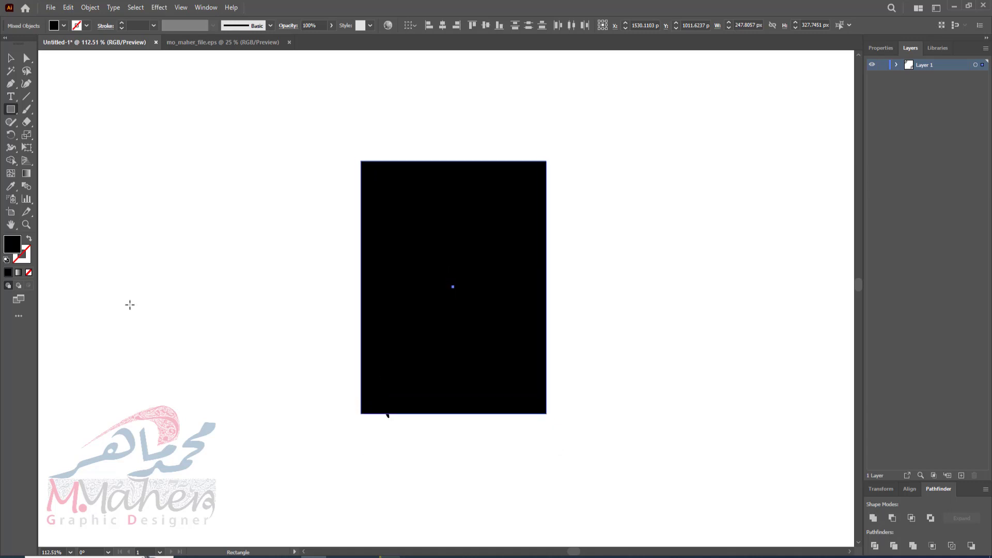
# Make the rectangle an unfilled 5 pt outline and tighten its left, right and bottom edges.
pyautogui.click(30, 239)
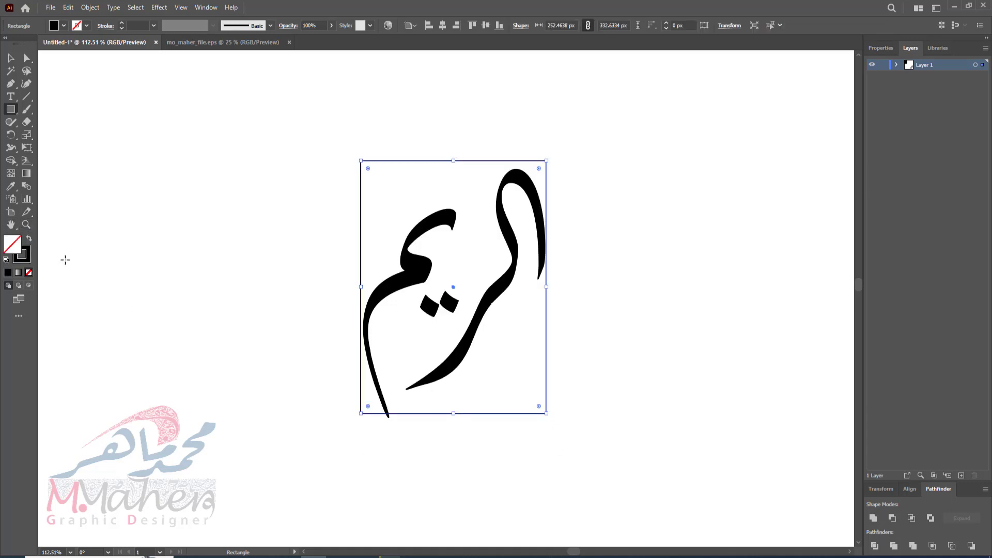
pyautogui.click(122, 24)
pyautogui.click(122, 23)
pyautogui.click(122, 23)
pyautogui.click(122, 23)
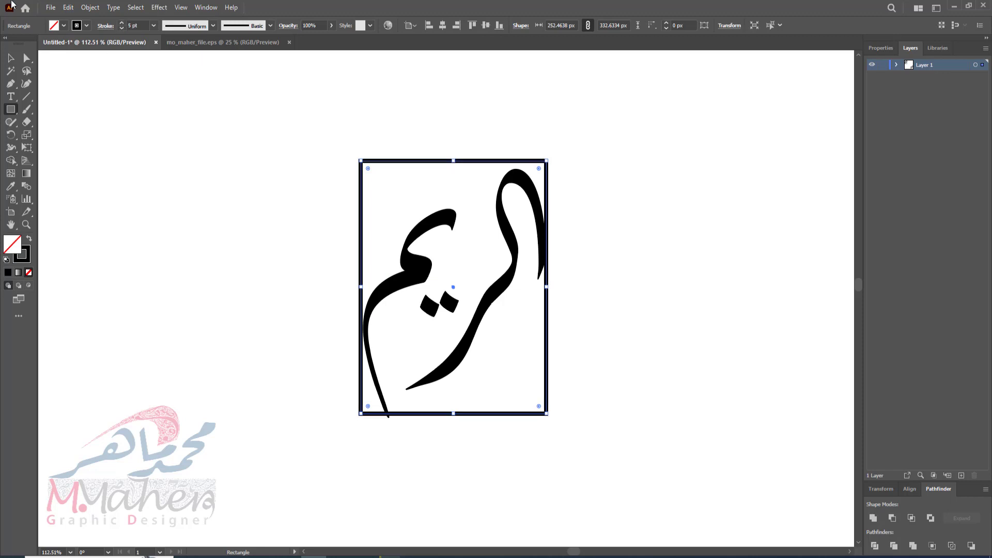
pyautogui.click(11, 58)
pyautogui.moveTo(360, 287); pyautogui.dragTo(369, 287)
pyautogui.moveTo(549, 286); pyautogui.dragTo(544, 287)
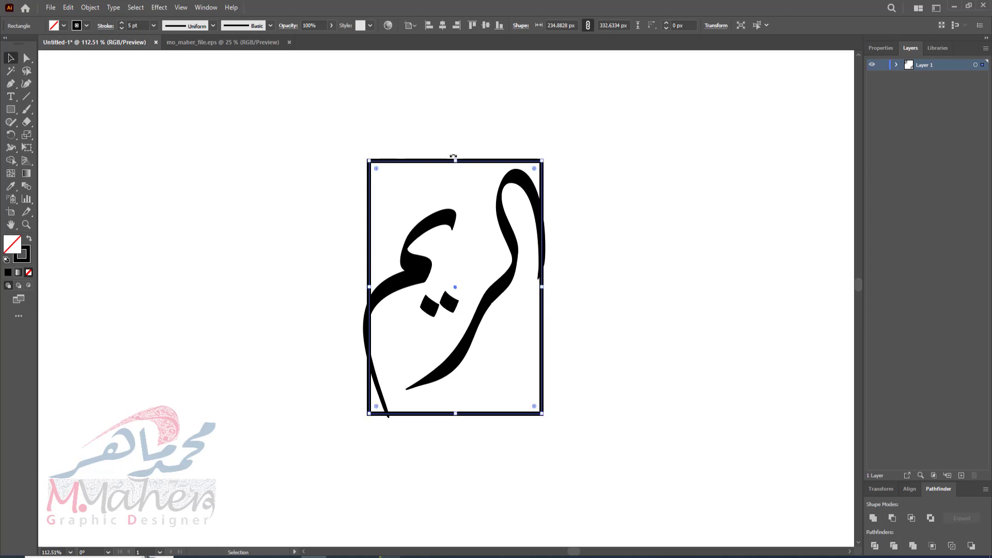
pyautogui.moveTo(455, 413); pyautogui.dragTo(454, 404)
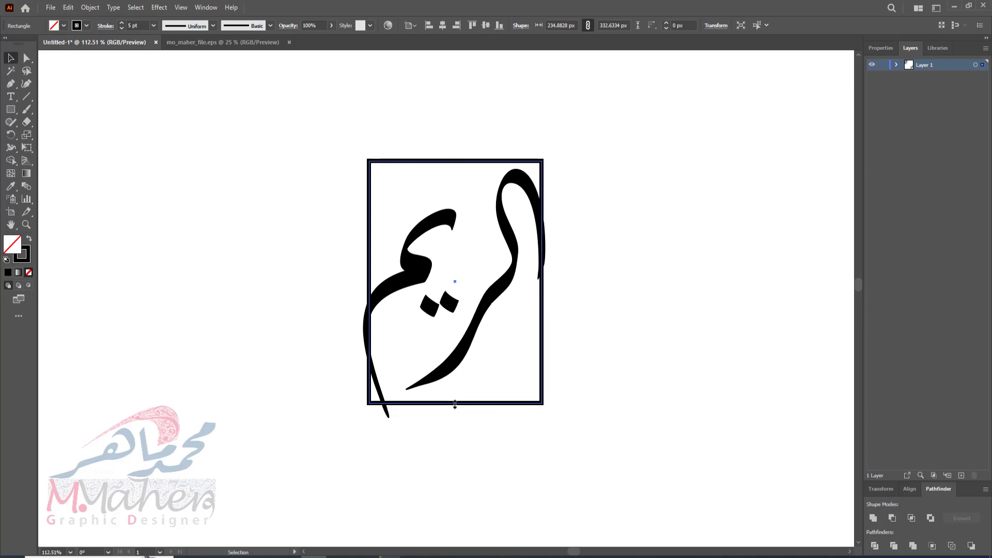
# Cut the frame with Scissors and delete the segments crossing the letters.
pyautogui.click(27, 122)
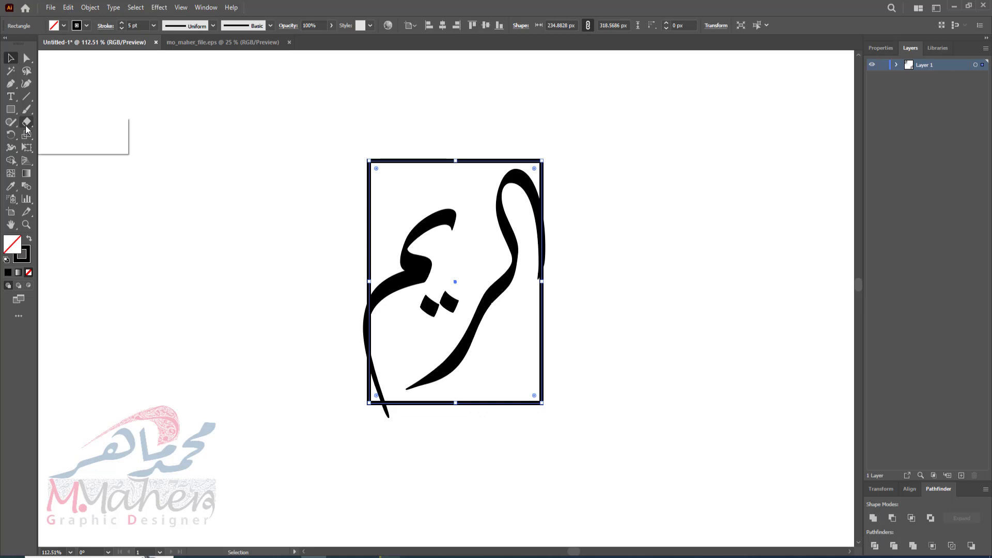
pyautogui.click(74, 135)
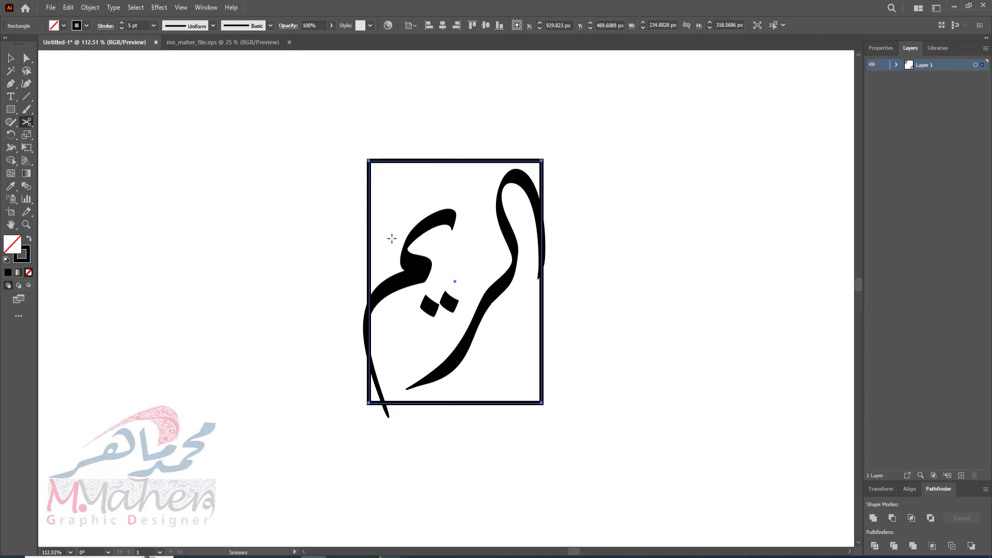
pyautogui.click(369, 288)
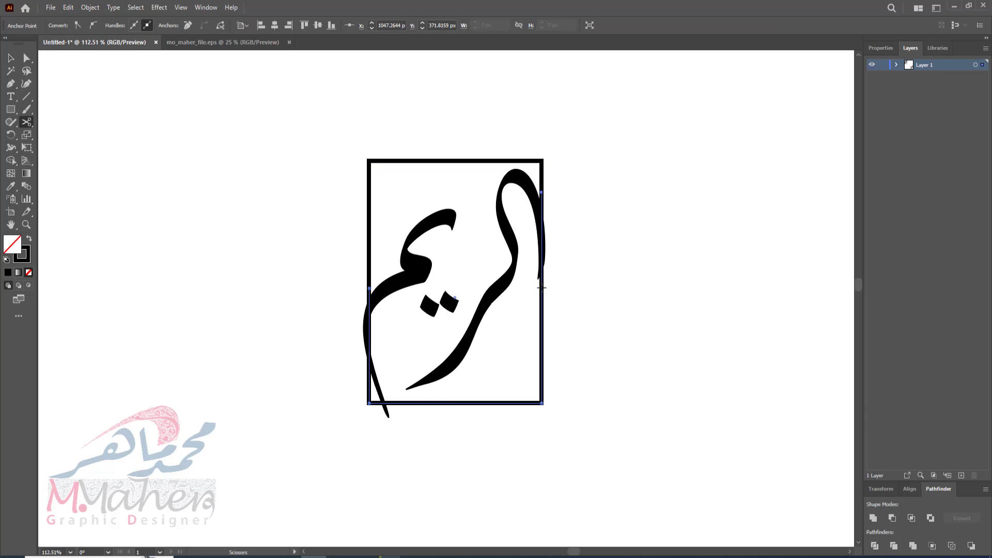
pyautogui.click(542, 288)
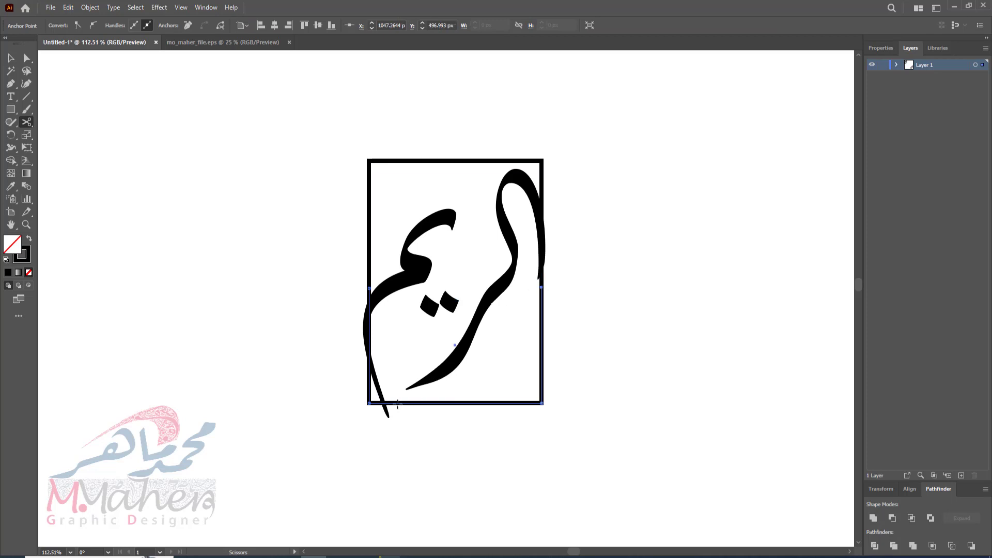
pyautogui.click(397, 403)
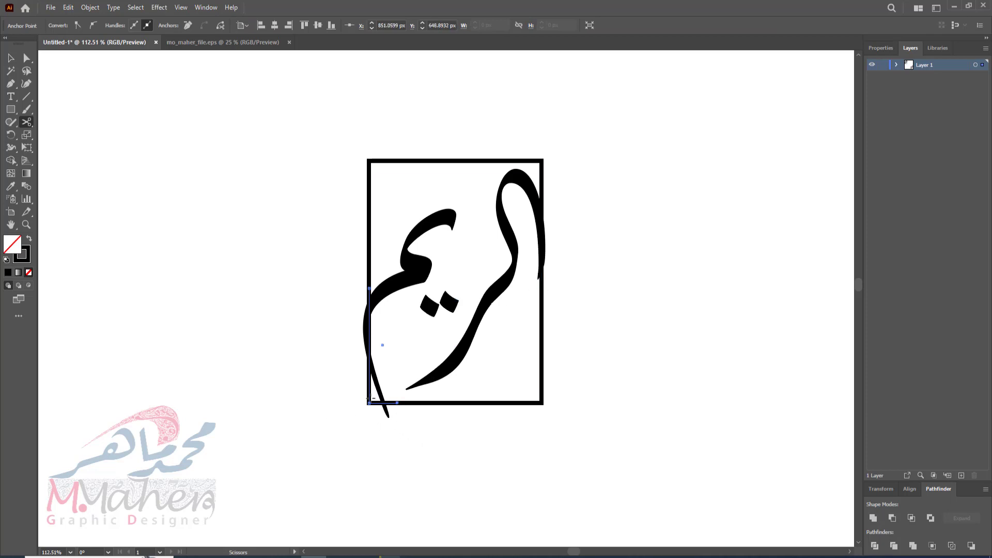
pyautogui.press('Delete')
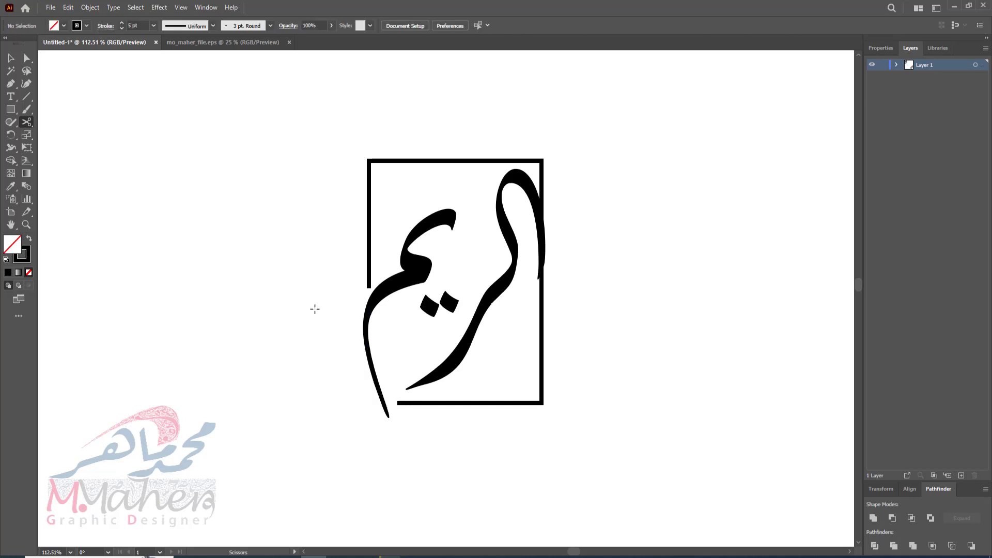
pyautogui.click(27, 58)
pyautogui.click(543, 206)
pyautogui.press('Delete')
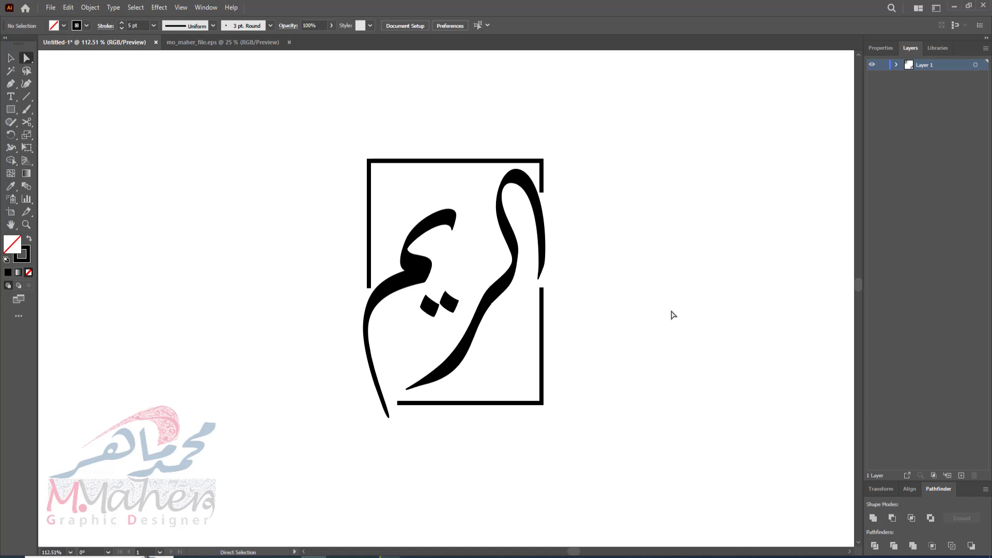
# Apply Width Profile 1 to both frame paths and expand their appearance.
pyautogui.click(12, 59)
pyautogui.click(455, 160)
pyautogui.keyDown('shift'); pyautogui.click(540, 405); pyautogui.keyUp('shift')
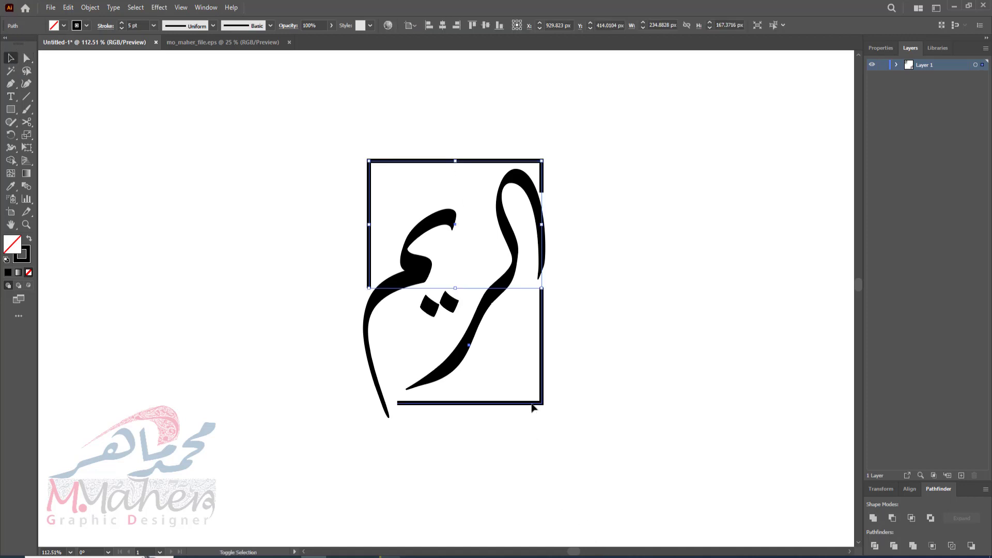
pyautogui.click(195, 27)
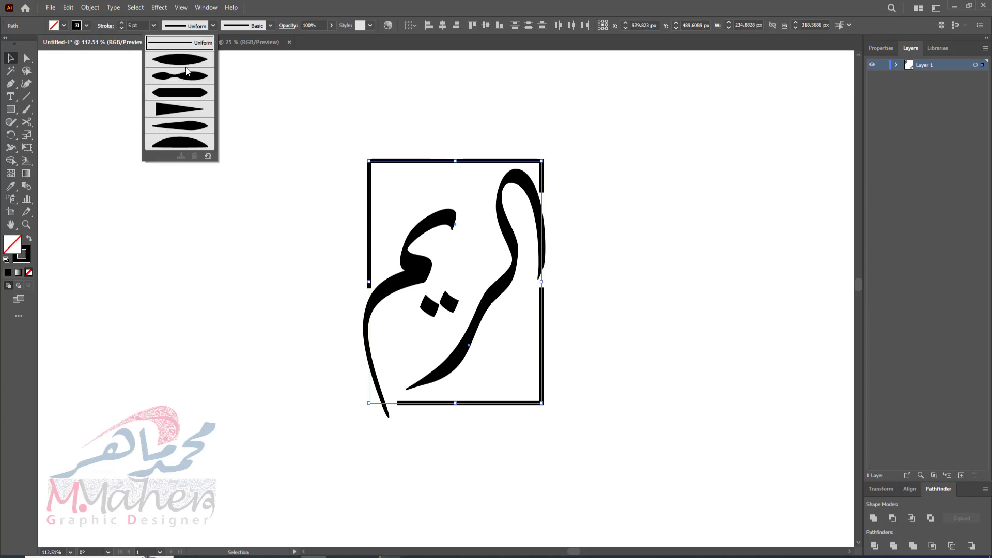
pyautogui.click(183, 63)
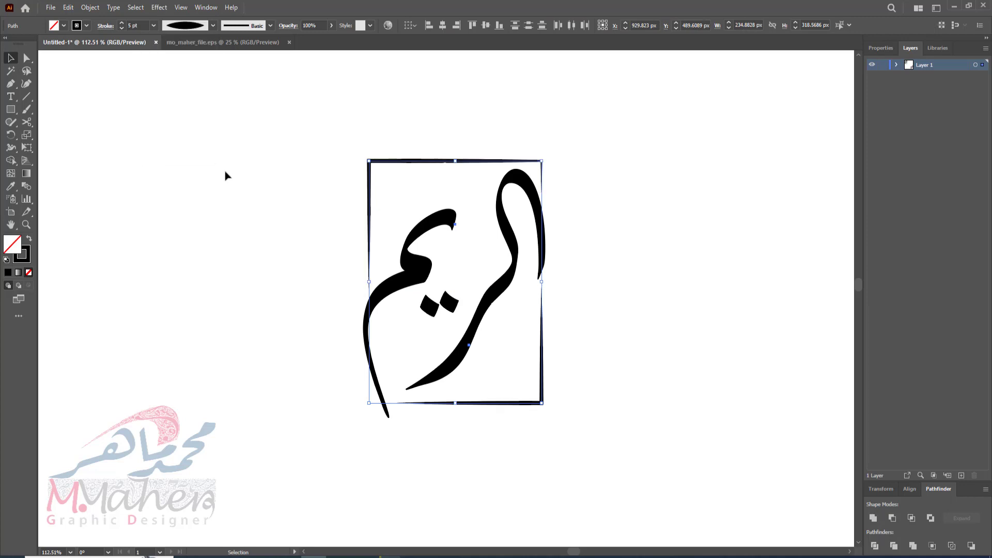
pyautogui.click(89, 8)
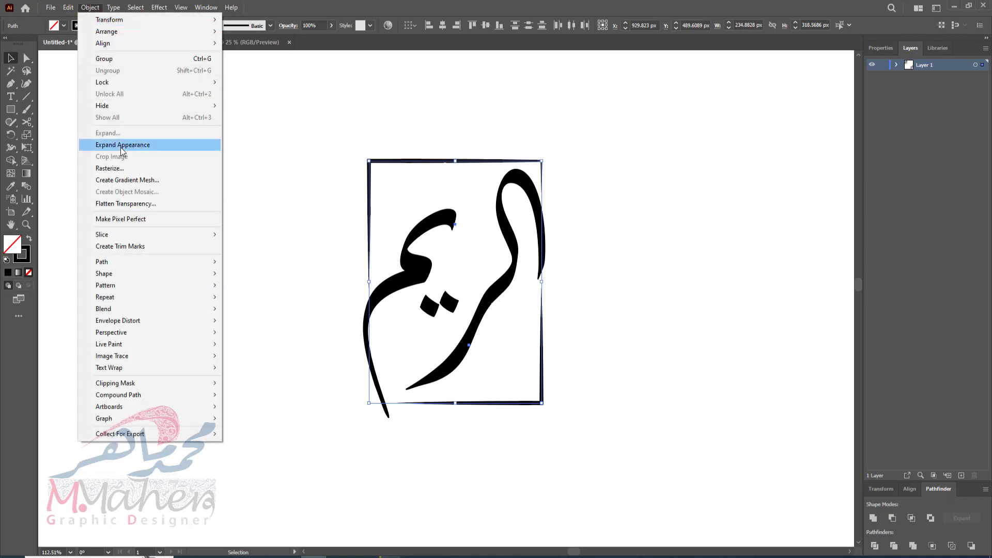
pyautogui.click(181, 146)
pyautogui.click(277, 193)
# Draw a square bottle neck and a wide cap rectangle above the frame.
pyautogui.scroll(2, 285, 195)
pyautogui.scroll(1, 283, 194)
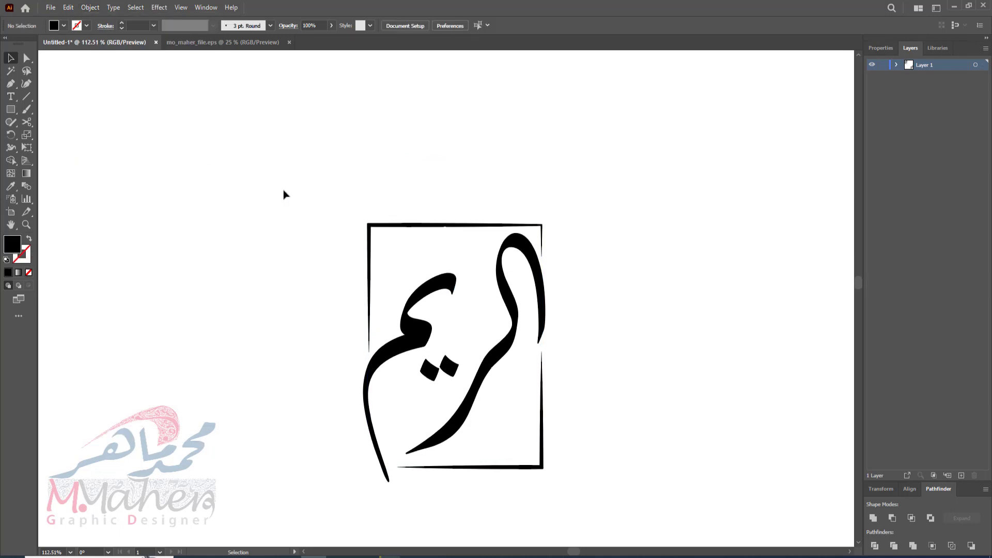
pyautogui.click(26, 224)
pyautogui.moveTo(416, 183); pyautogui.dragTo(572, 203)
pyautogui.click(11, 110)
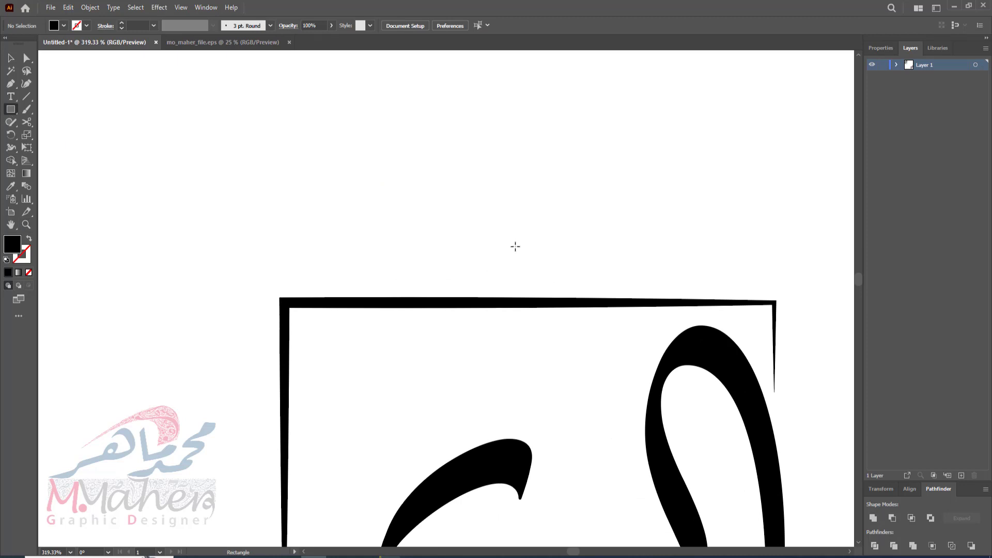
pyautogui.moveTo(490, 224); pyautogui.dragTo(547, 282)
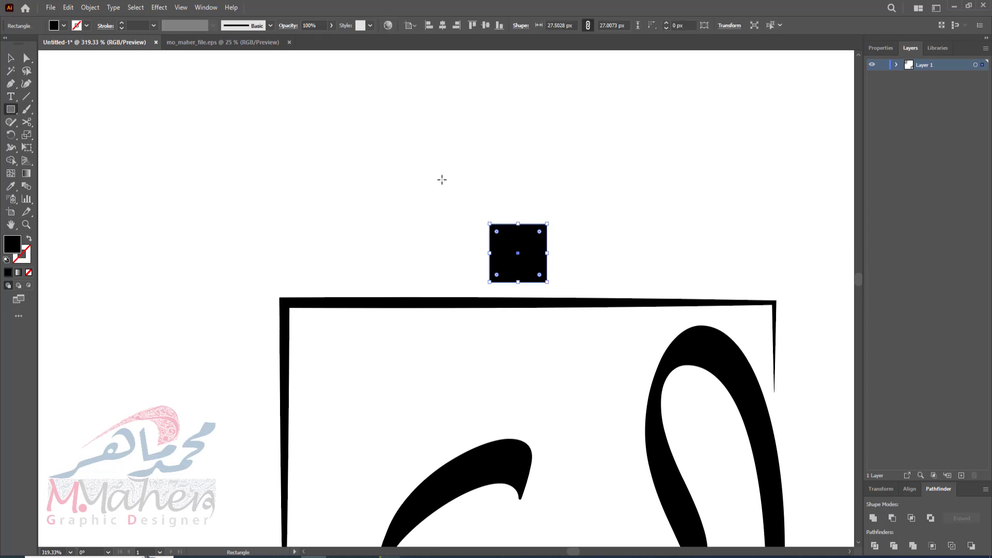
pyautogui.moveTo(459, 188); pyautogui.dragTo(574, 220)
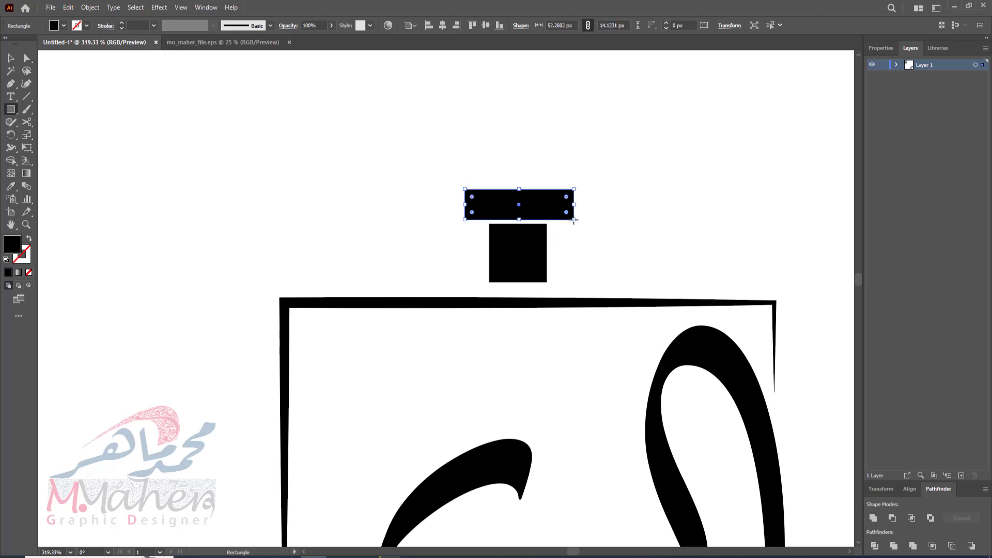
# Centre the cap and neck horizontally and round the cap's two top corners.
pyautogui.press('v')
pyautogui.moveTo(387, 164); pyautogui.dragTo(577, 283)
pyautogui.click(442, 25)
pyautogui.click(26, 58)
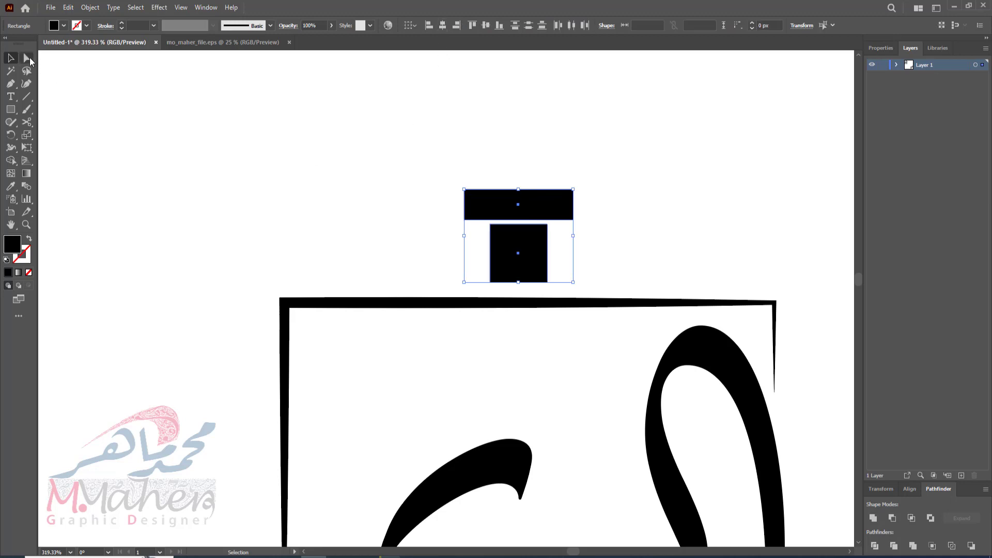
pyautogui.click(437, 155)
pyautogui.moveTo(469, 185); pyautogui.dragTo(562, 205)
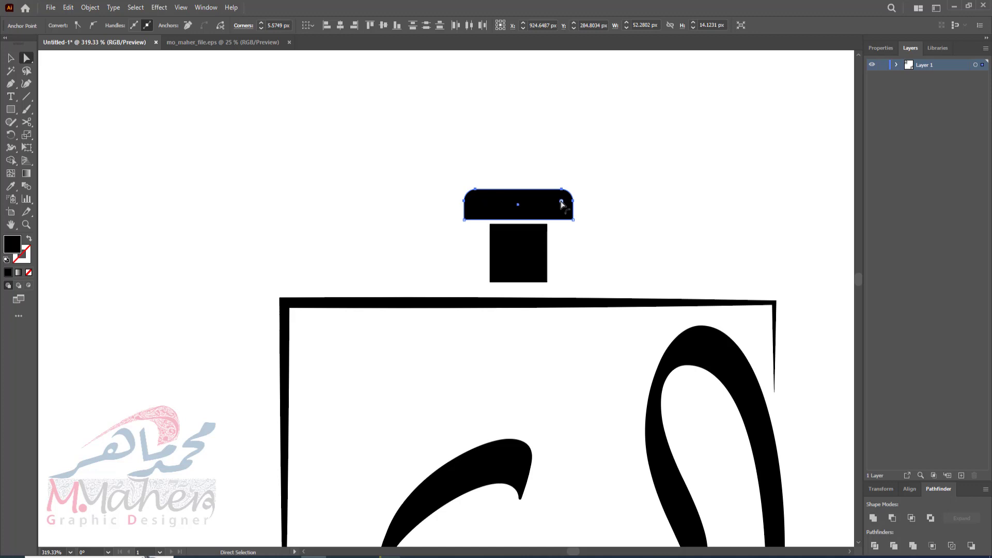
# Move the neck and cap down onto the frame and zoom out.
pyautogui.press('v')
pyautogui.click(399, 140)
pyautogui.moveTo(417, 155); pyautogui.dragTo(535, 276)
pyautogui.scroll(-2, 574, 384)
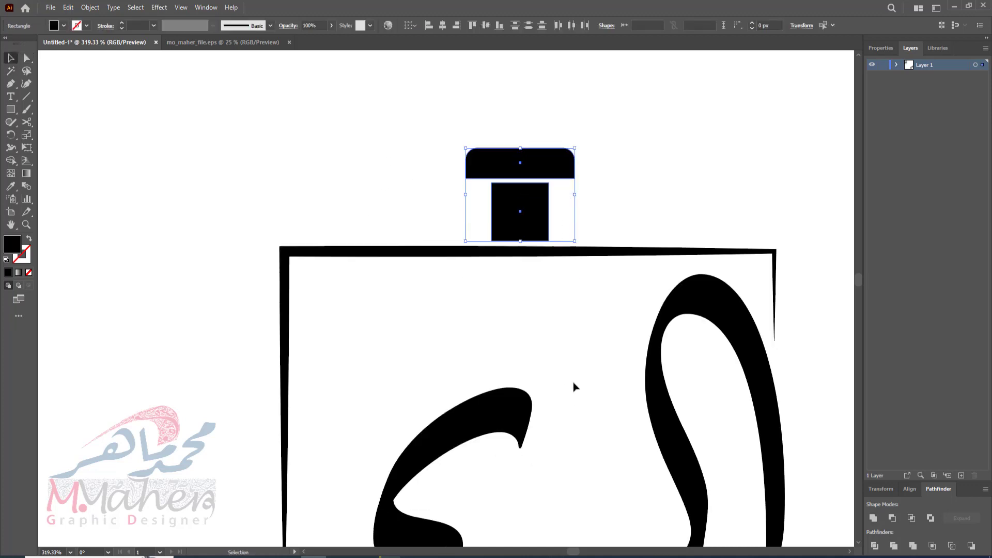
pyautogui.hotkey('ctrl', '-')
pyautogui.hotkey('ctrl', '-')
pyautogui.hotkey('ctrl', '-')
pyautogui.hotkey('ctrl', '-')
pyautogui.hotkey('ctrl', '-')
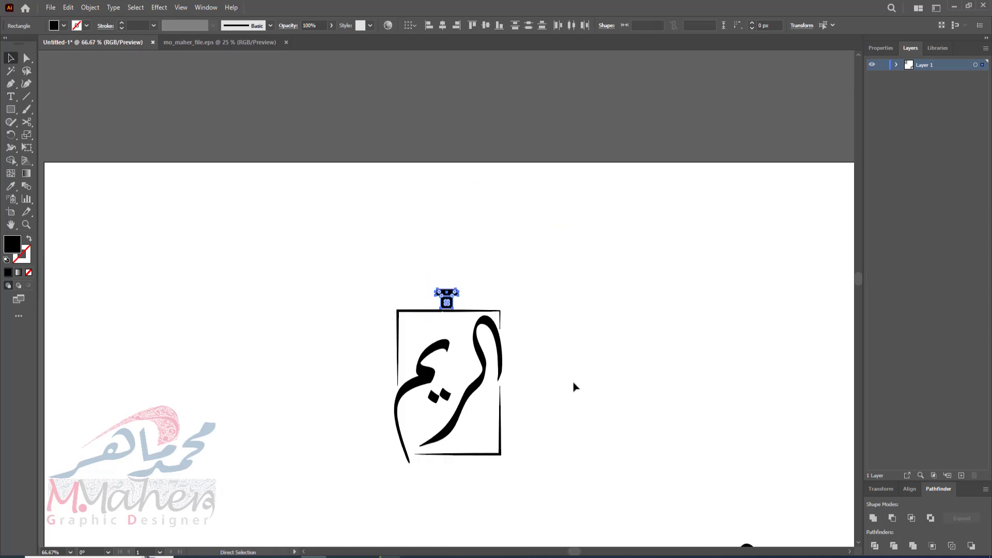
# Draw a large circle over the bottle as an unfilled black outline.
pyautogui.click(26, 225)
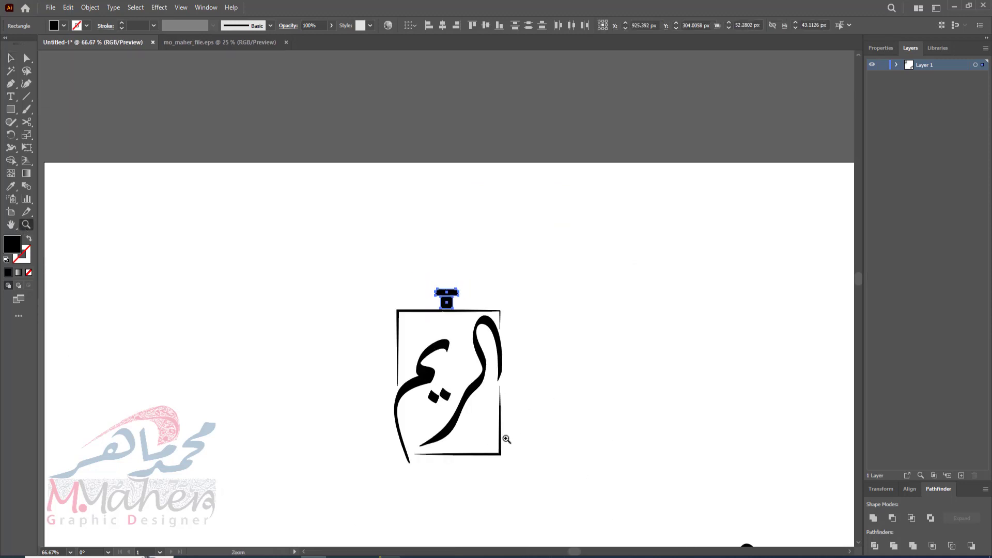
pyautogui.moveTo(491, 416); pyautogui.dragTo(600, 370)
pyautogui.scroll(-1, 599, 372)
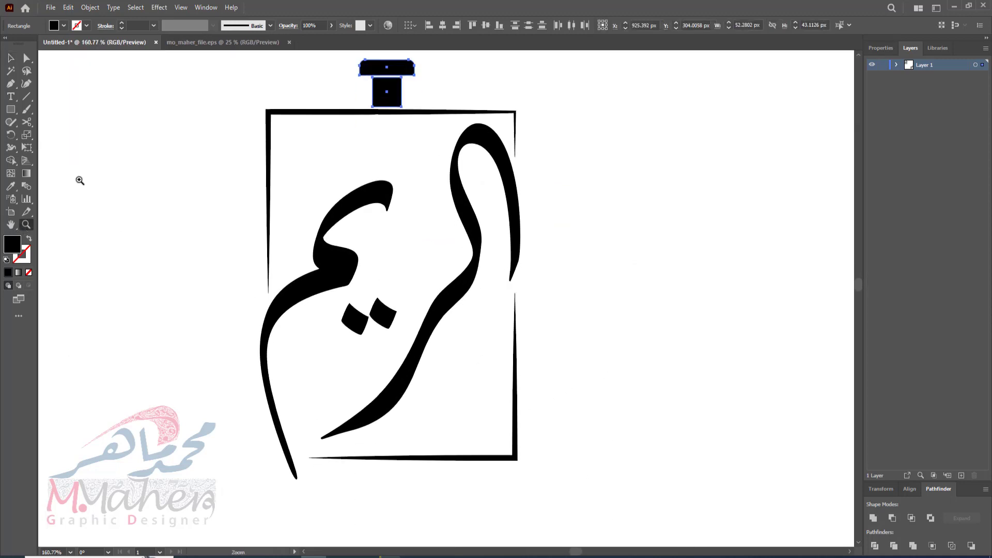
pyautogui.rightClick(11, 110)
pyautogui.moveTo(40, 146); pyautogui.dragTo(47, 135)
pyautogui.moveTo(288, 157); pyautogui.dragTo(550, 453)
pyautogui.click(29, 239)
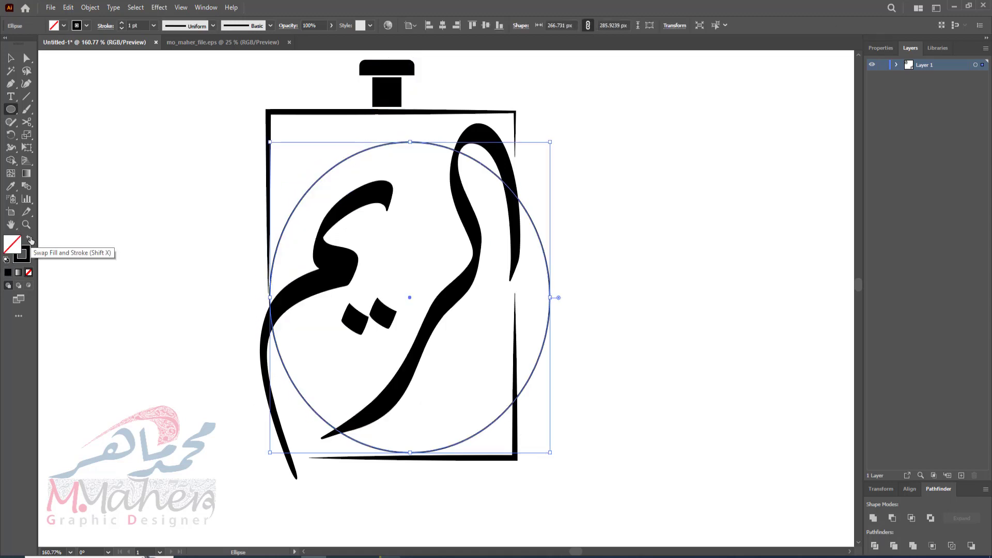
# Cut the circle at four points with Scissors and delete the left arc.
pyautogui.click(26, 122)
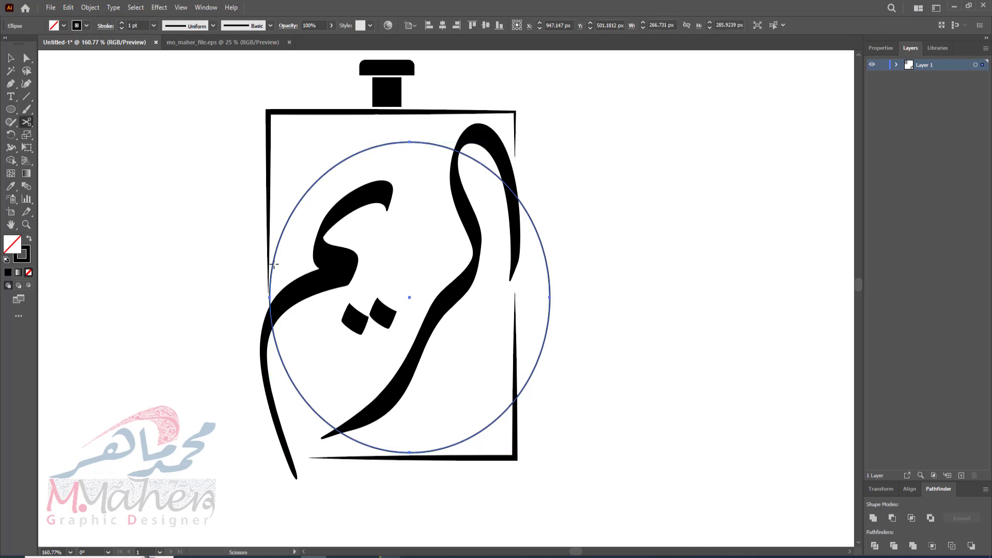
pyautogui.click(274, 265)
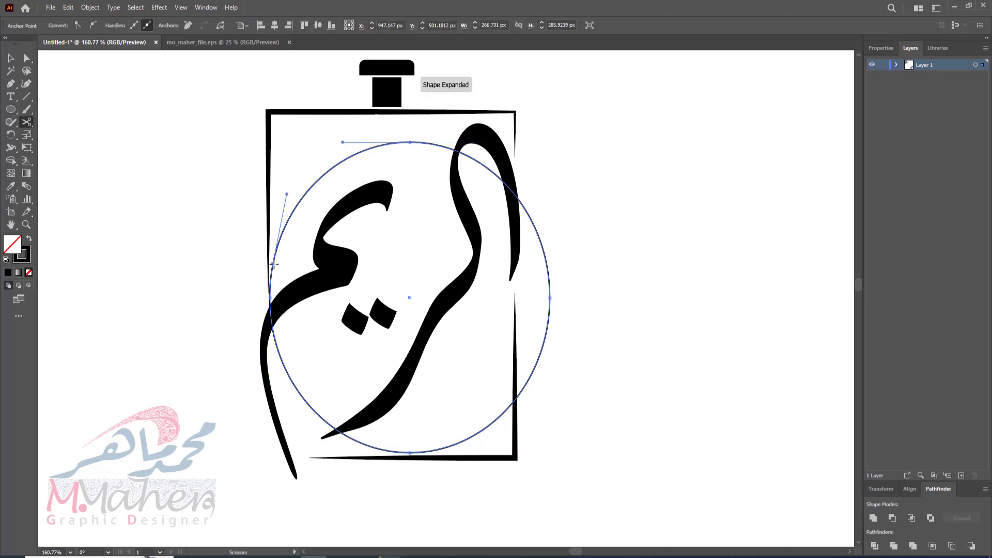
pyautogui.click(446, 148)
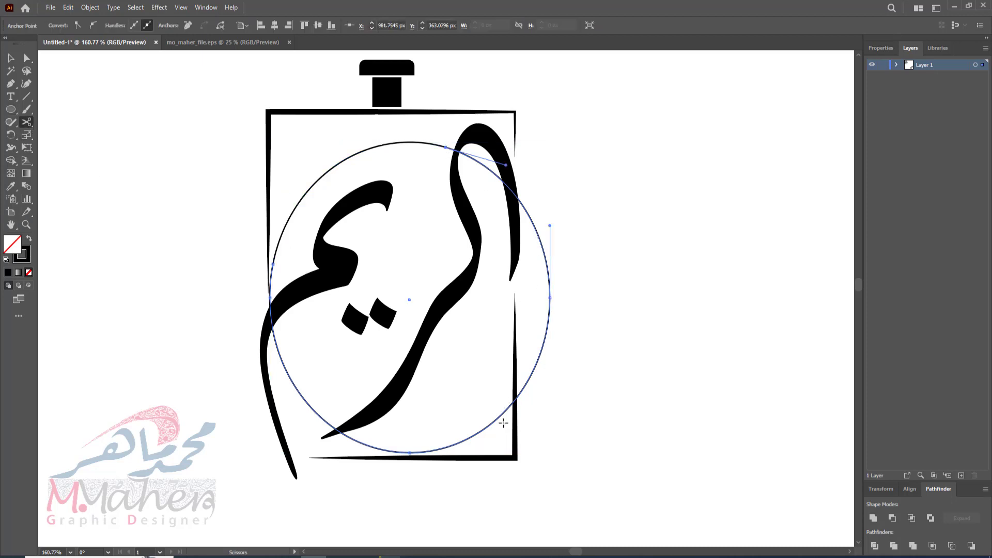
pyautogui.click(520, 395)
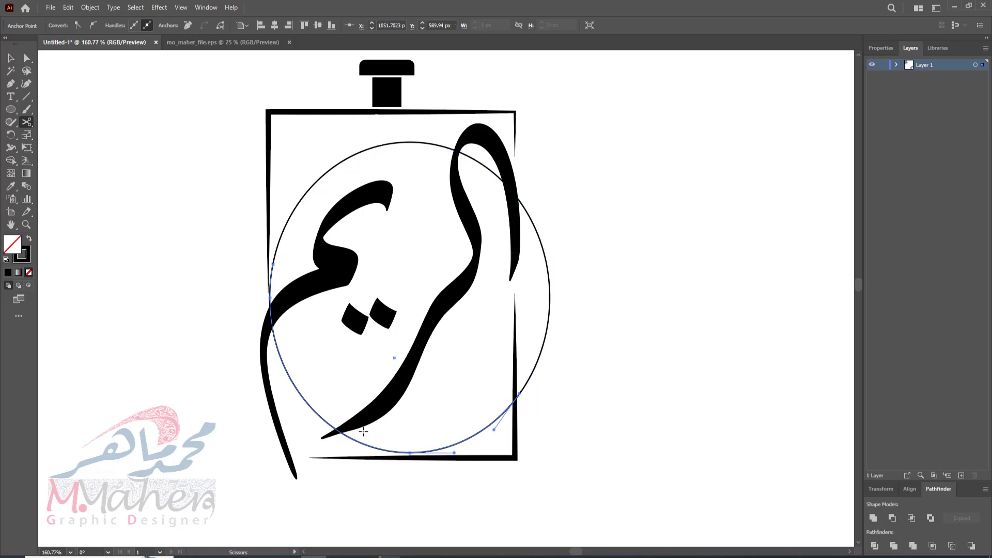
pyautogui.click(347, 437)
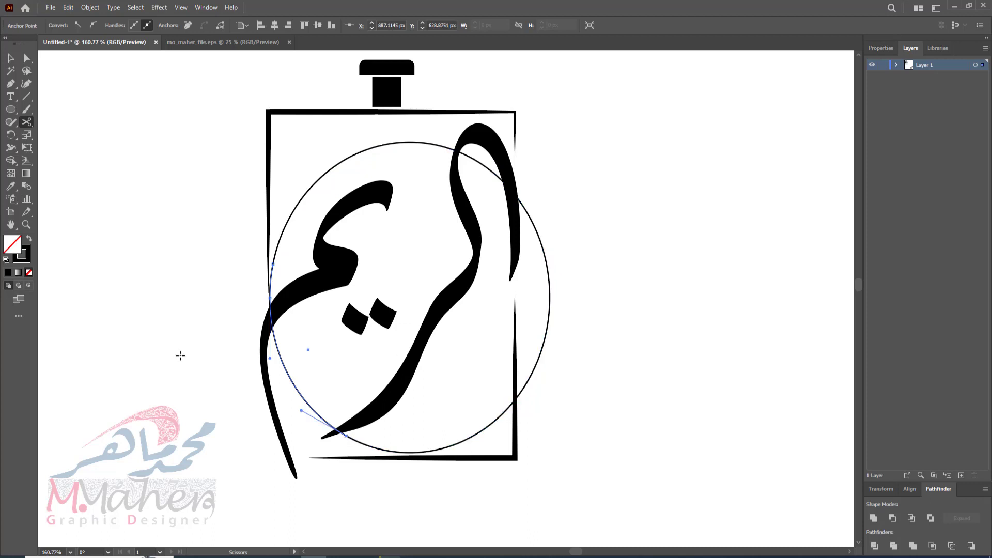
pyautogui.press('Delete')
pyautogui.click(27, 58)
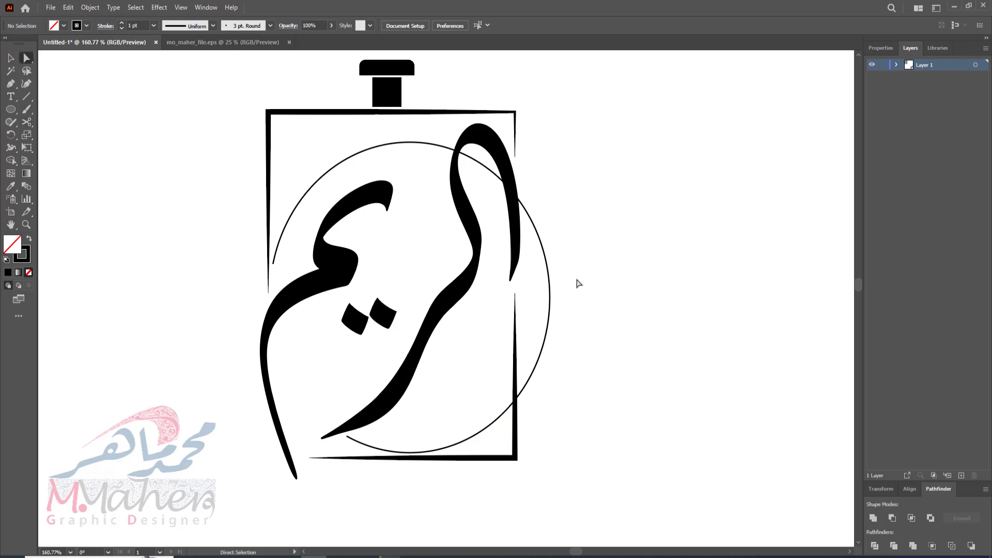
# Delete the right arc, then rotate and move the remaining arcs to hug the lettering.
pyautogui.click(550, 299)
pyautogui.press('Delete')
pyautogui.press('v')
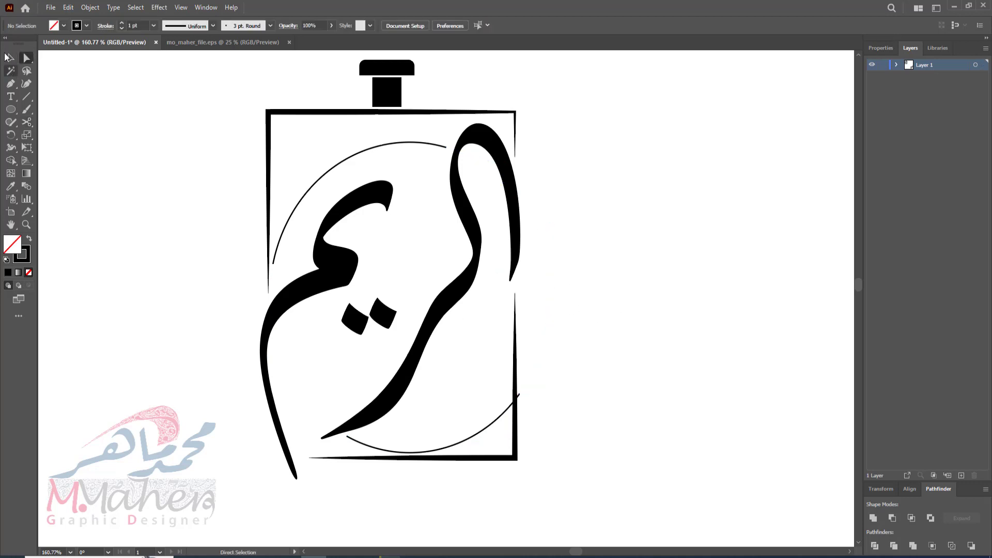
pyautogui.click(496, 424)
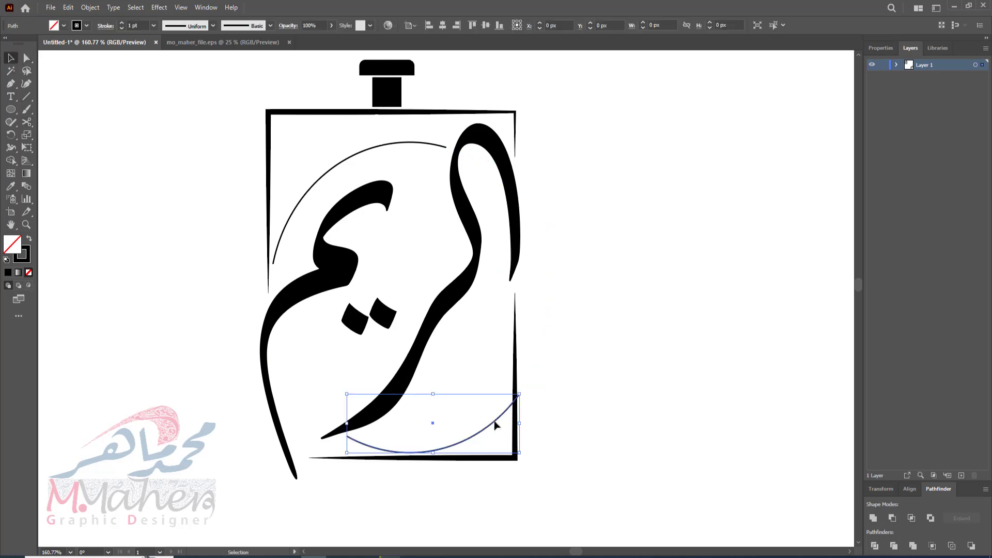
pyautogui.moveTo(521, 388); pyautogui.dragTo(504, 357)
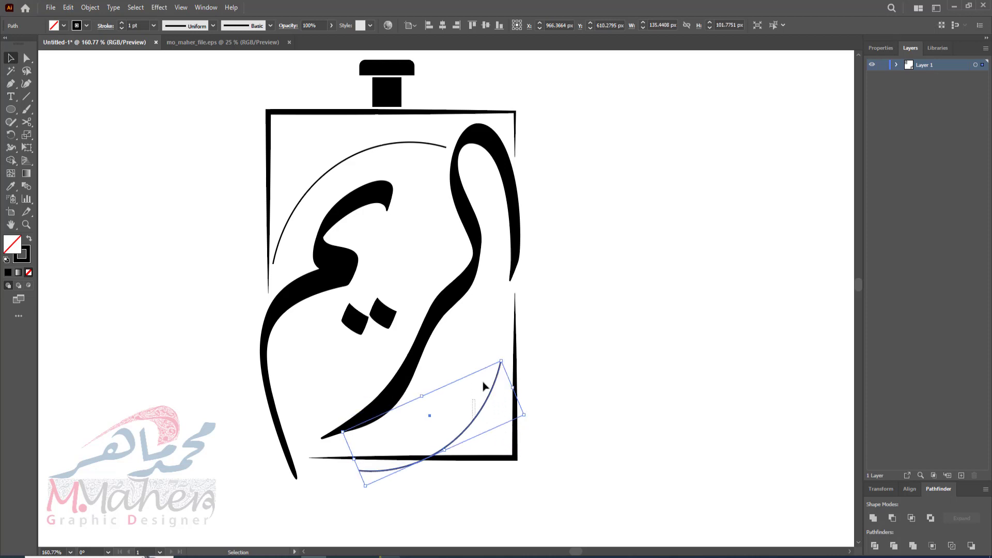
pyautogui.moveTo(485, 408); pyautogui.dragTo(487, 385)
pyautogui.moveTo(363, 151); pyautogui.dragTo(366, 139)
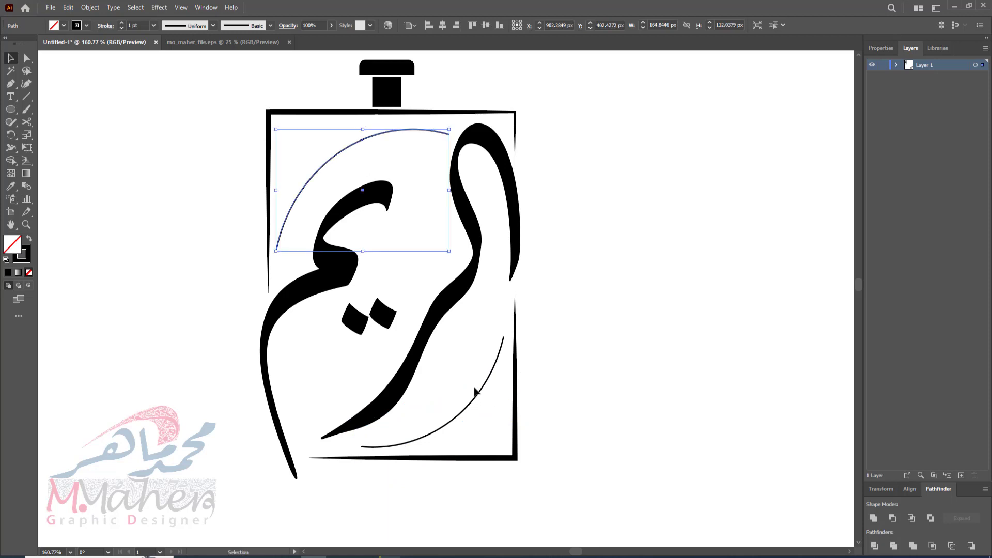
# Give both arcs Width Profile 1 with a 5 pt stroke, then view at 100%.
pyautogui.keyDown('shift'); pyautogui.click(479, 395); pyautogui.keyUp('shift')
pyautogui.click(185, 26)
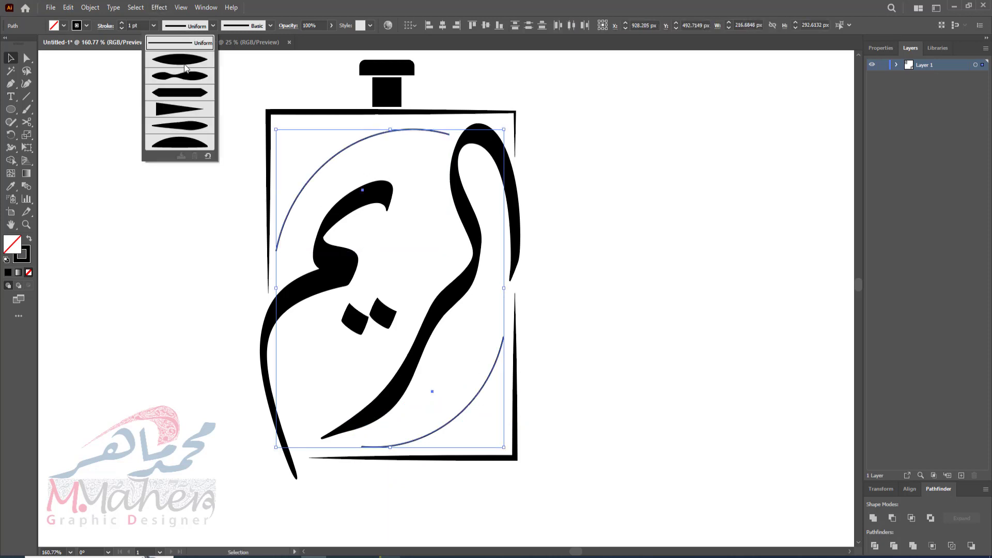
pyautogui.click(184, 67)
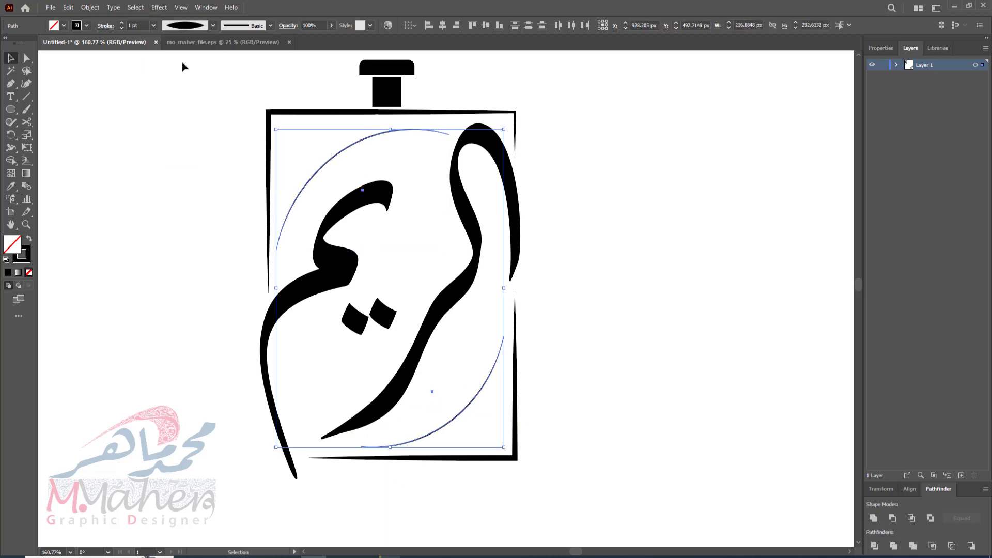
pyautogui.click(122, 23)
pyautogui.click(122, 23)
pyautogui.click(122, 23)
pyautogui.click(122, 23)
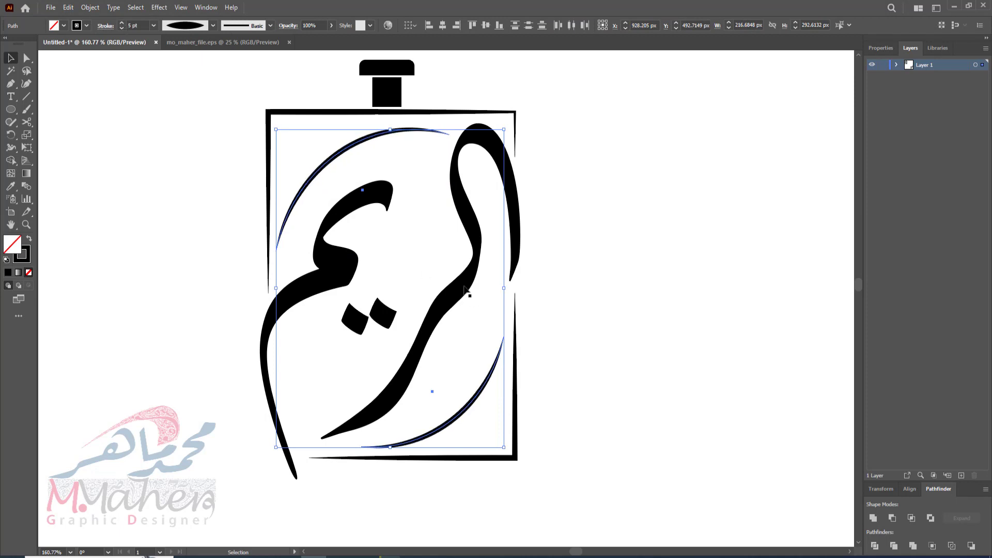
pyautogui.click(597, 353)
pyautogui.scroll(-1, 597, 353)
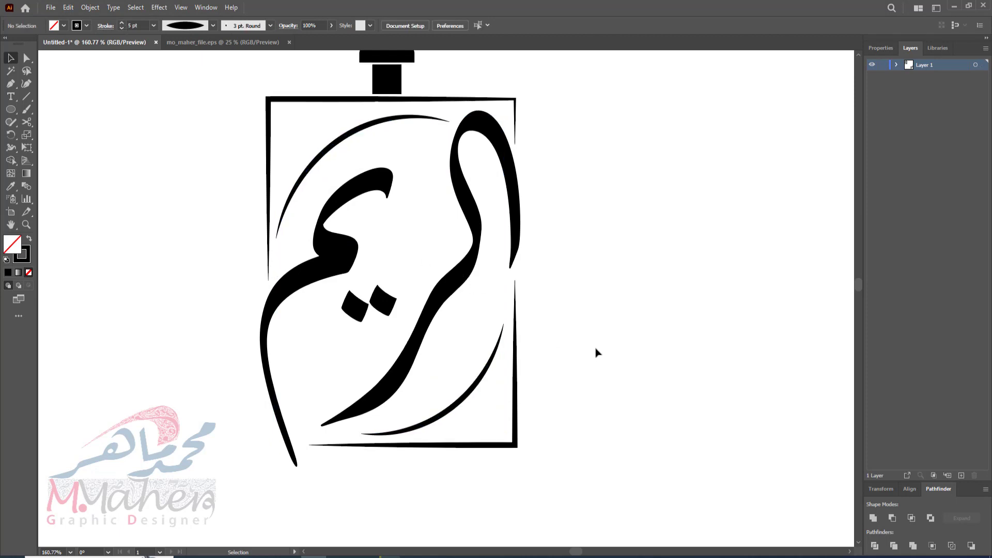
pyautogui.hotkey('ctrl', '1')
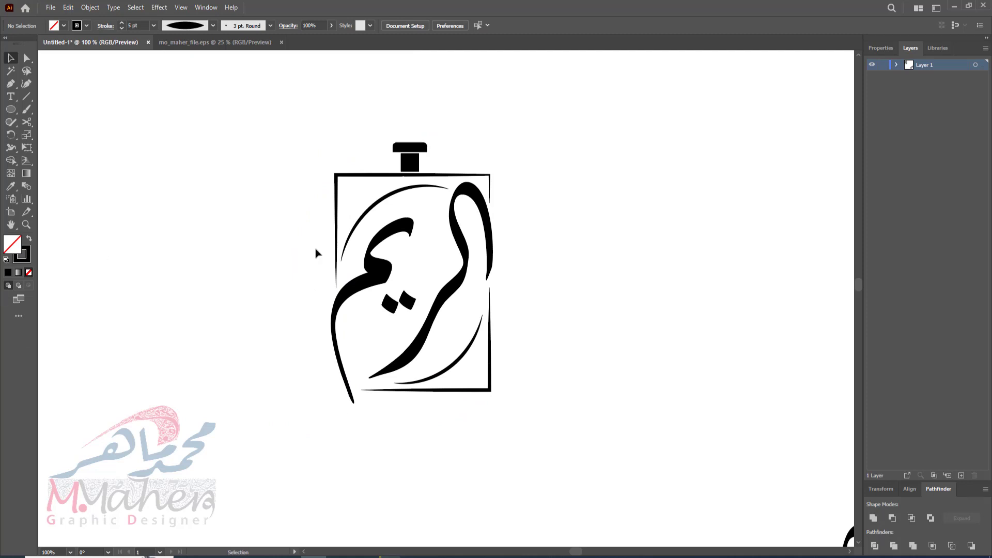
# Select all the logo artwork, expand its appearance, and fill it teal.
pyautogui.scroll(-6, 319, 276)
pyautogui.scroll(5, 319, 277)
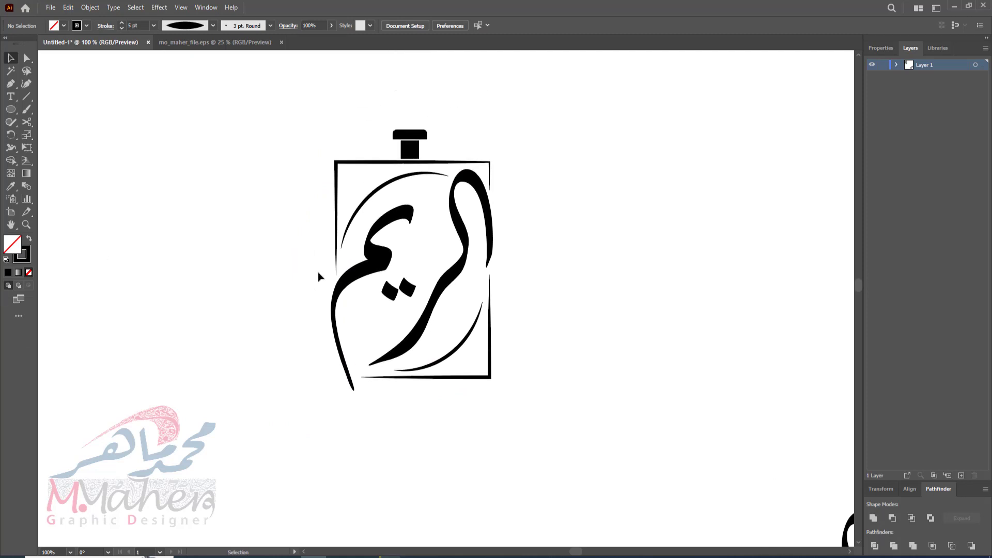
pyautogui.moveTo(262, 146); pyautogui.dragTo(561, 480)
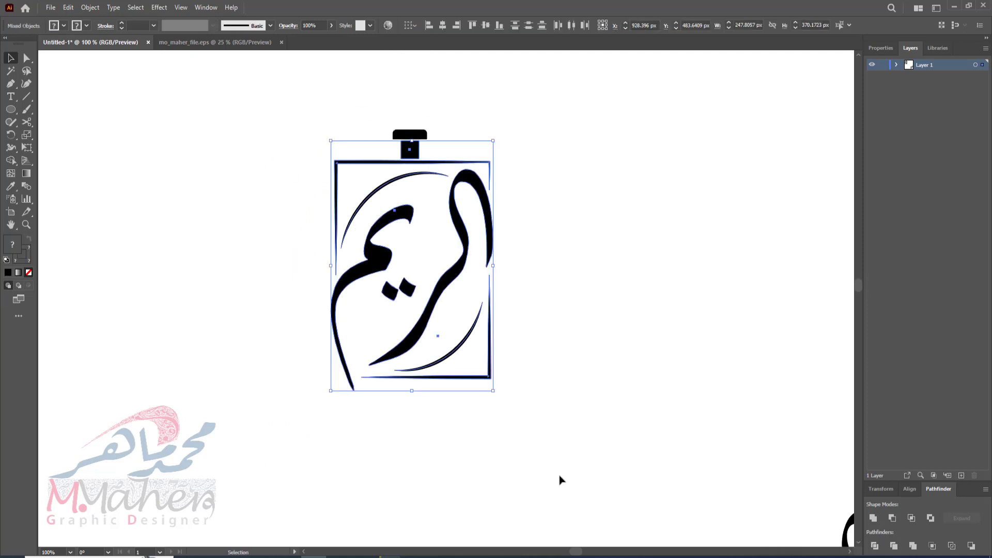
pyautogui.click(90, 8)
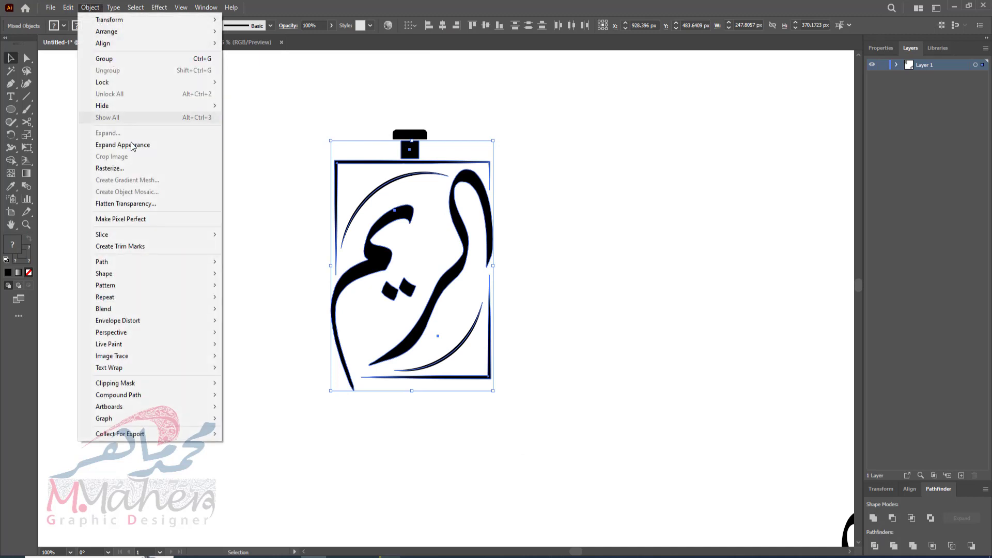
pyautogui.click(146, 145)
pyautogui.click(65, 26)
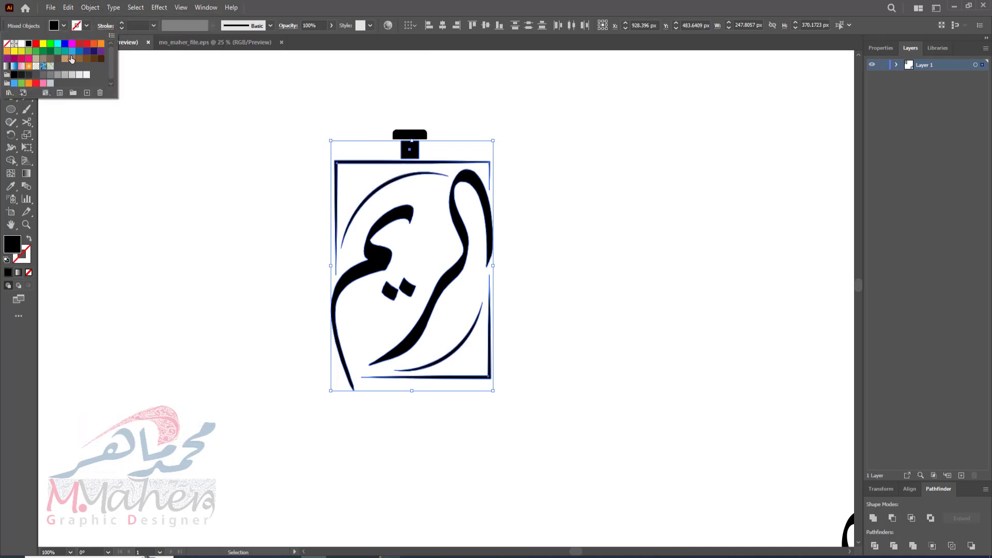
pyautogui.click(64, 52)
pyautogui.click(208, 160)
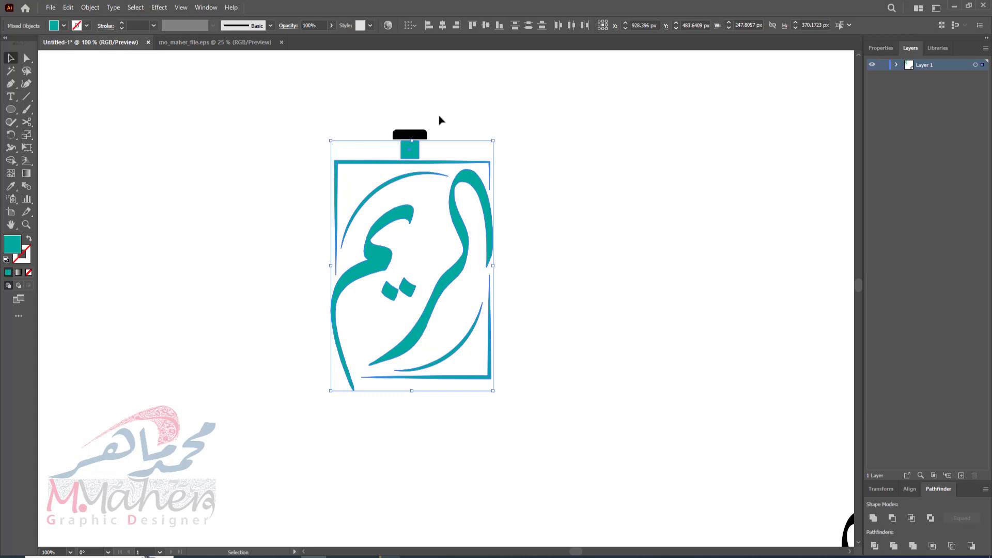
# Fill the black cap rectangle with the same teal.
pyautogui.click(405, 136)
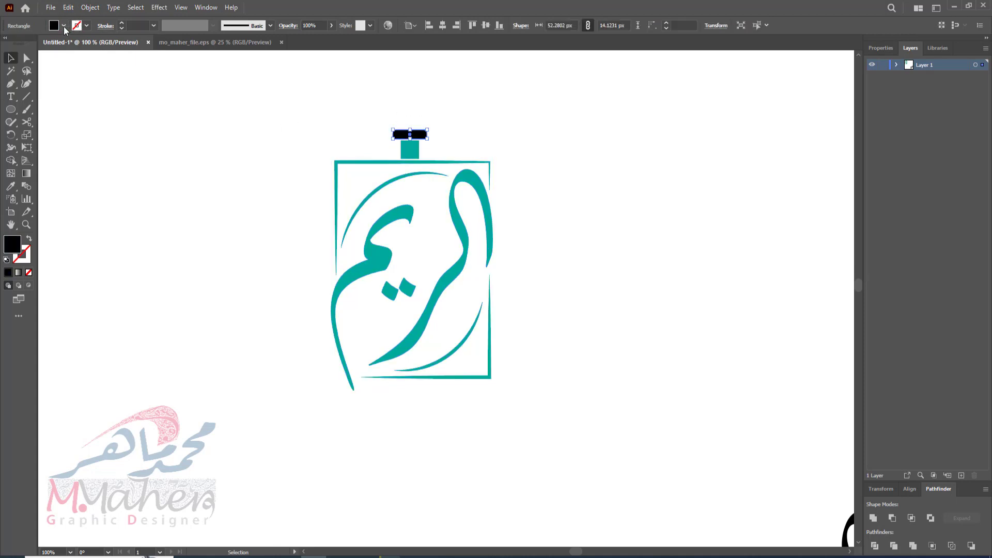
pyautogui.click(64, 26)
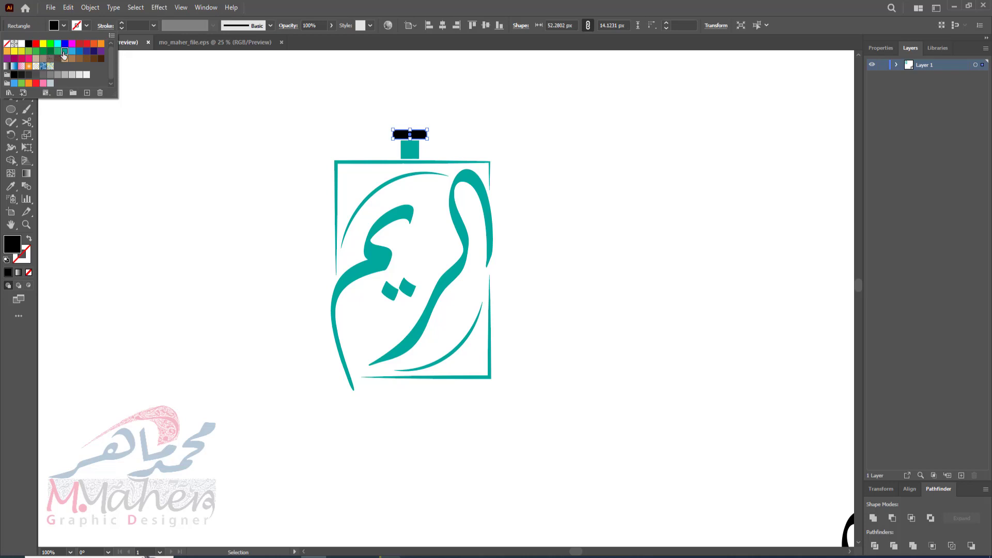
pyautogui.click(64, 52)
pyautogui.press('Escape')
pyautogui.click(232, 203)
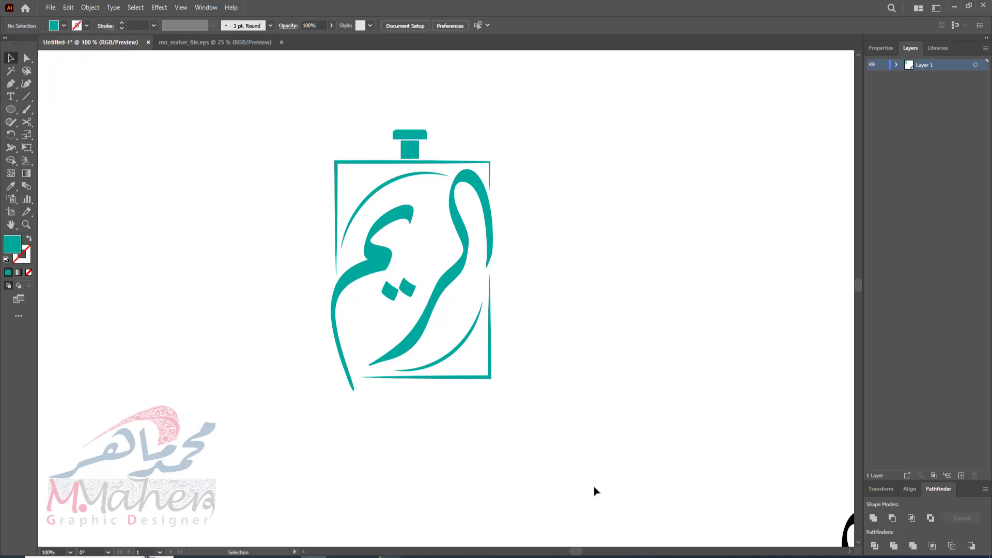
pyautogui.scroll(-5, 576, 459)
pyautogui.scroll(4, 576, 458)
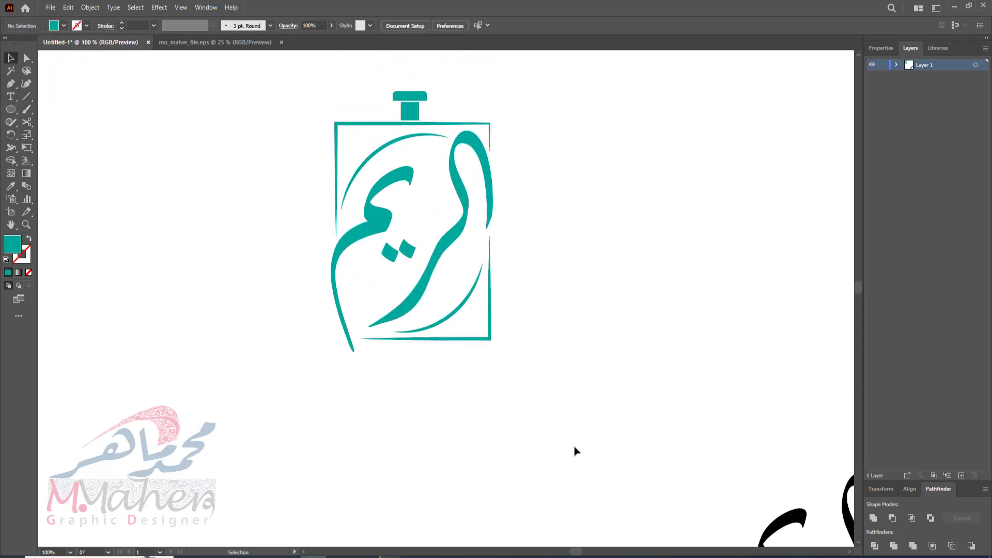
pyautogui.scroll(1, 576, 451)
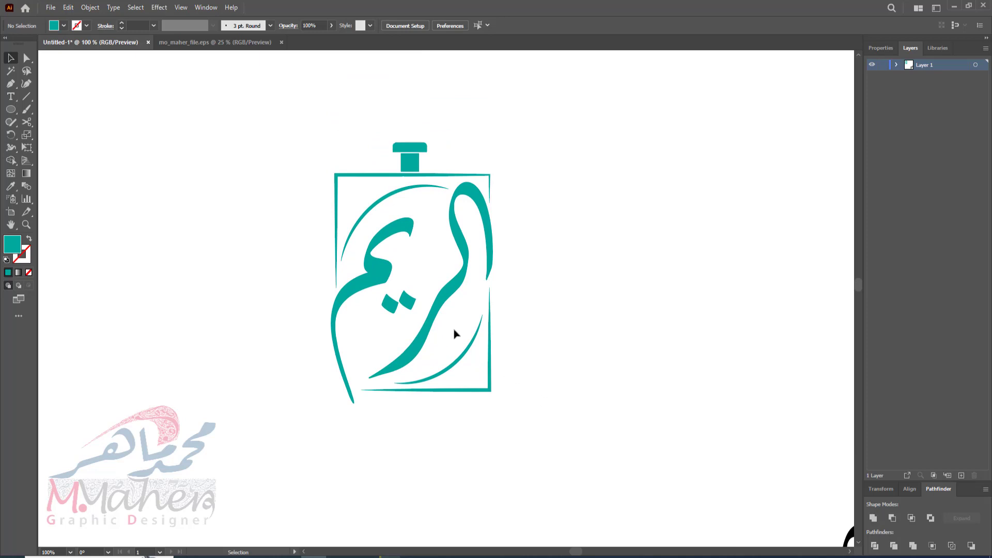
pyautogui.scroll(-6, 455, 333)
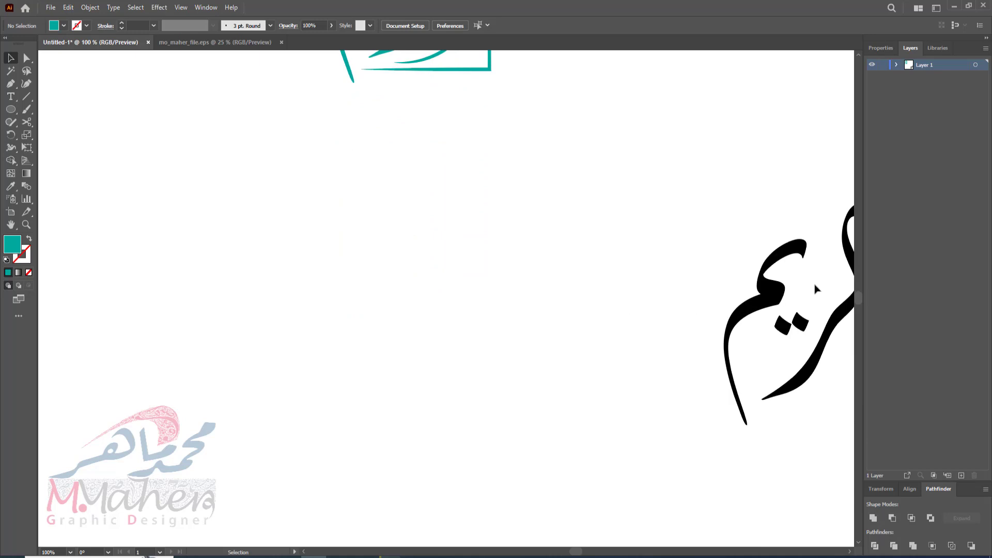
# Move the black calligraphy copy to the canvas centre.
pyautogui.click(759, 294)
pyautogui.moveTo(706, 221); pyautogui.dragTo(455, 412)
pyautogui.click(410, 397)
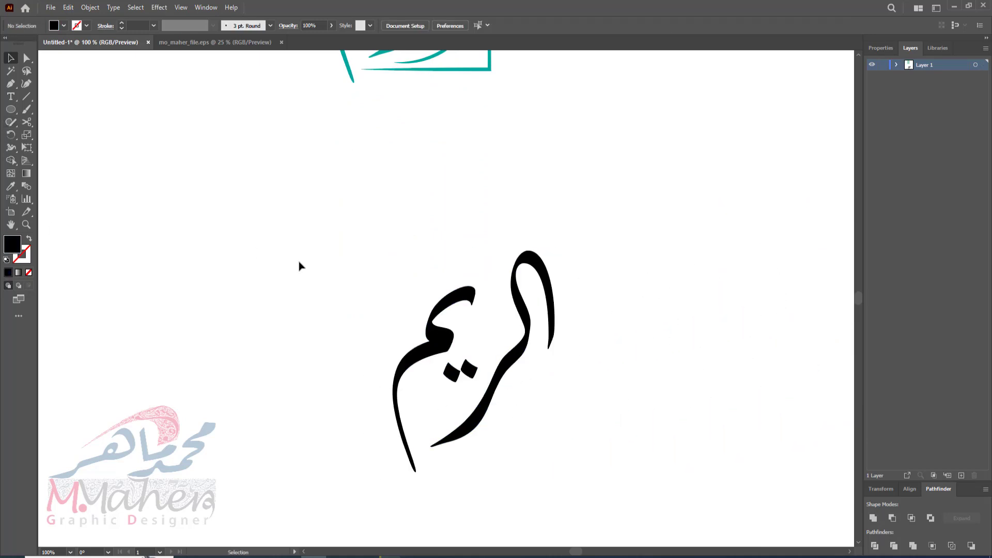
# Draw a large circle, about 346.5 px, over the black calligraphy.
pyautogui.rightClick(10, 110)
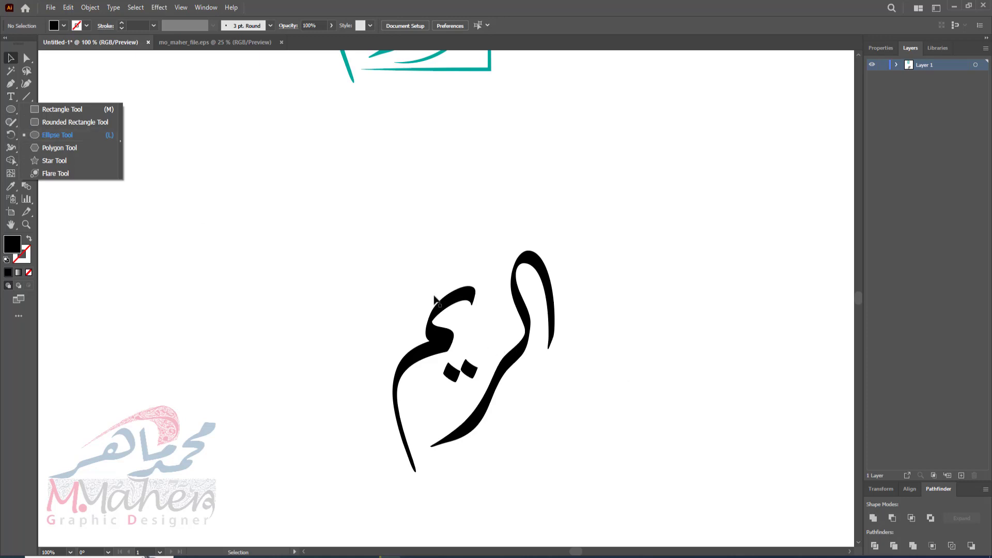
pyautogui.moveTo(387, 250); pyautogui.dragTo(564, 418)
pyautogui.click(141, 194)
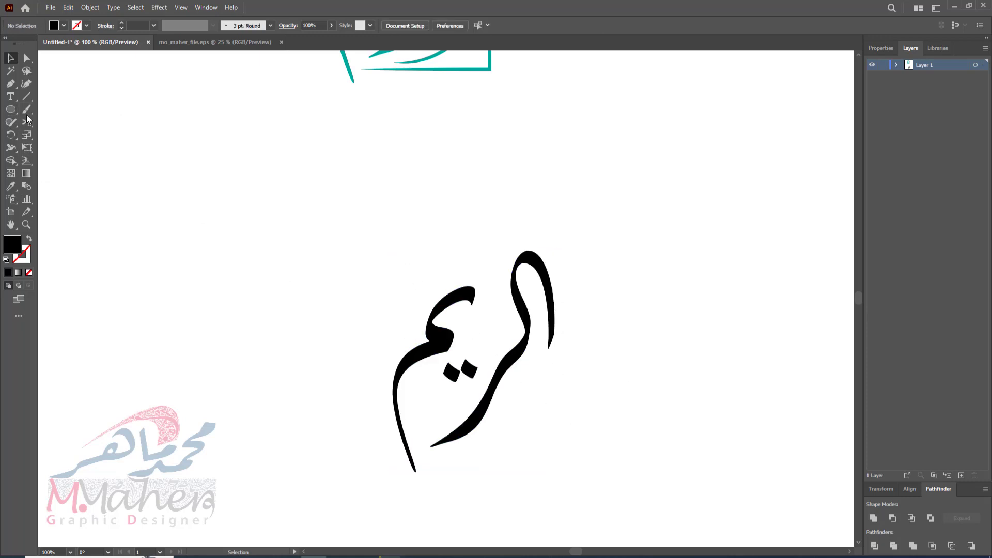
pyautogui.click(10, 109)
pyautogui.moveTo(403, 259)
pyautogui.mouseDown()
pyautogui.moveTo(611, 510)
pyautogui.moveTo(554, 467)
pyautogui.moveTo(572, 495)
pyautogui.moveTo(533, 478)
pyautogui.mouseUp()
# Make the circle a no-fill outline, shrink it to about 318 px, and zoom in.
pyautogui.click(29, 240)
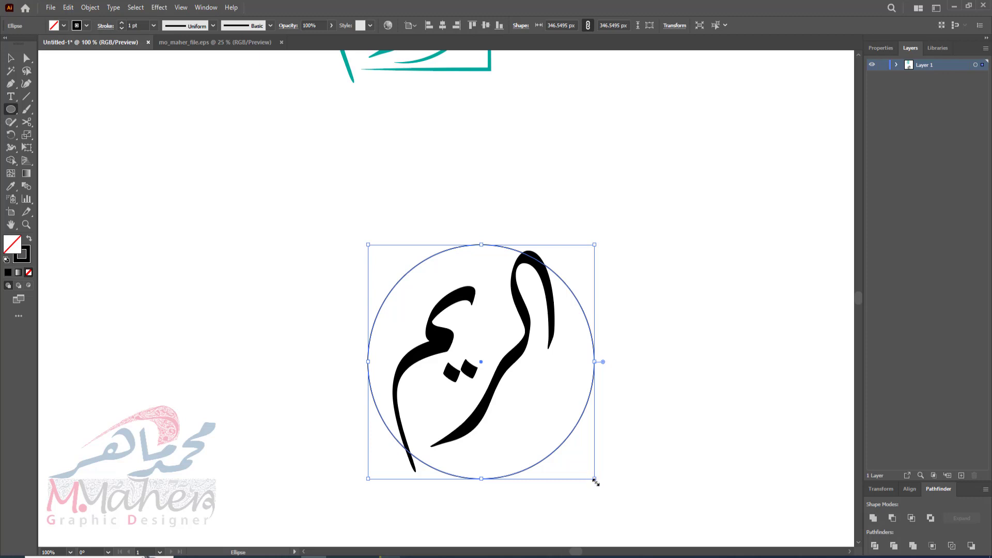
pyautogui.moveTo(596, 482); pyautogui.dragTo(577, 465)
pyautogui.click(26, 224)
pyautogui.click(493, 363)
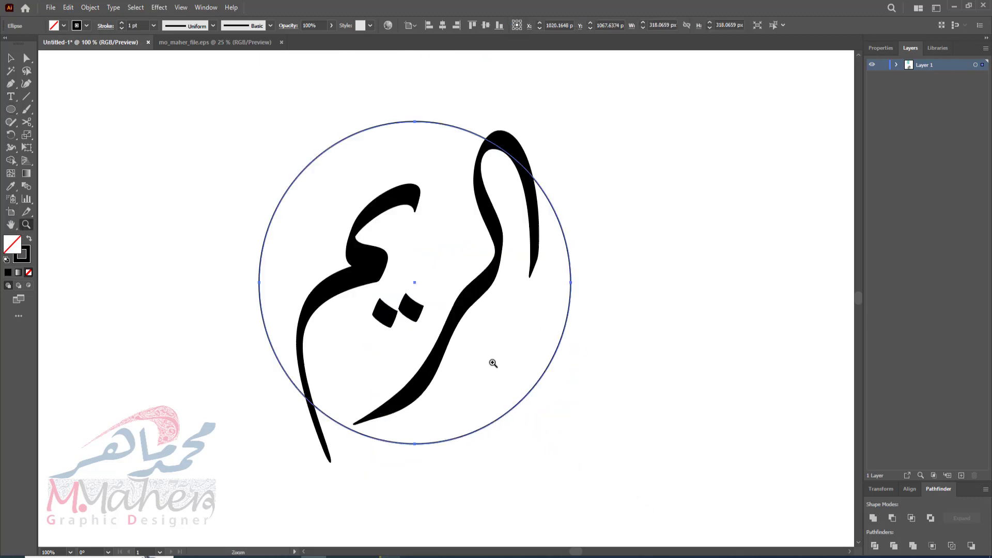
pyautogui.scroll(1, 392, 285)
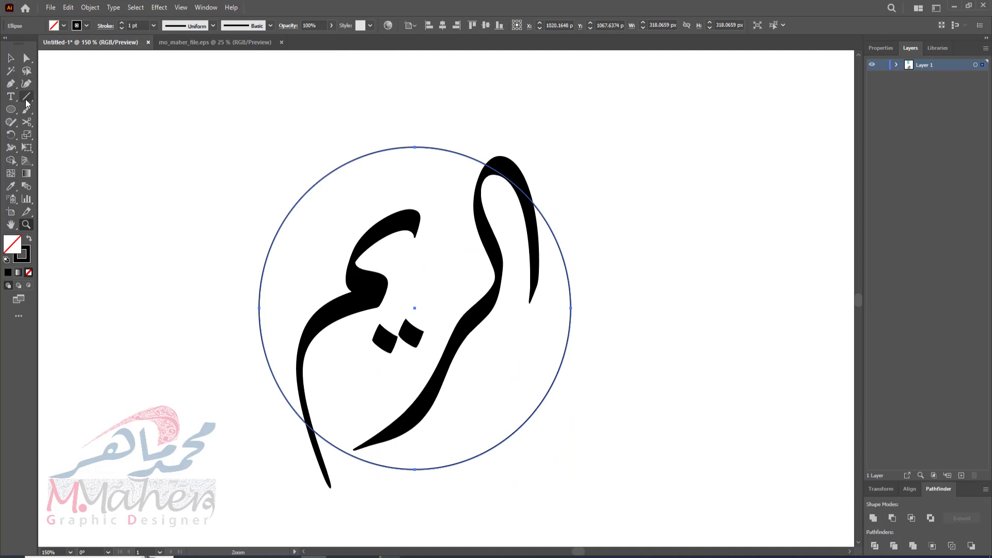
# Cut out and delete the circle's arc where it crosses the tall letter at upper right.
pyautogui.click(27, 122)
pyautogui.click(543, 210)
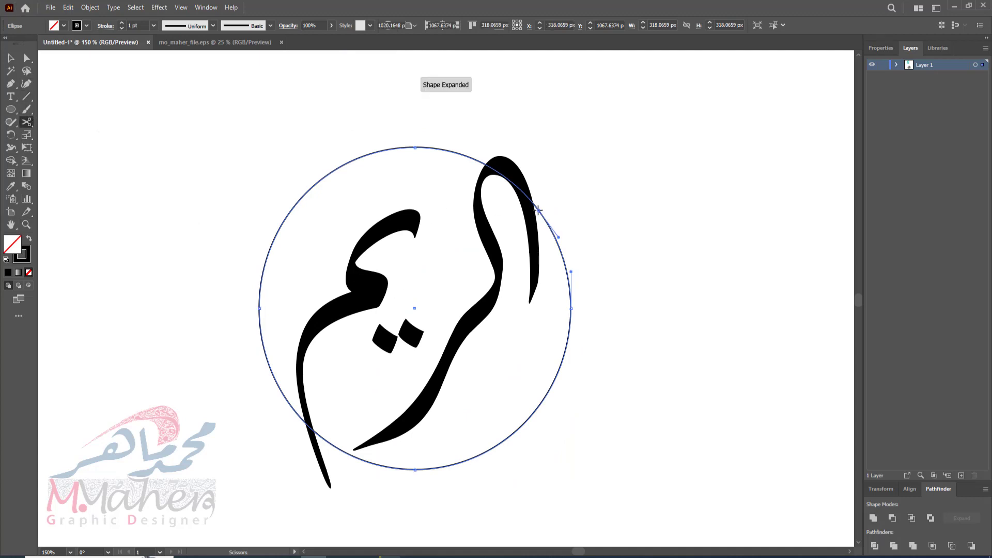
pyautogui.click(481, 164)
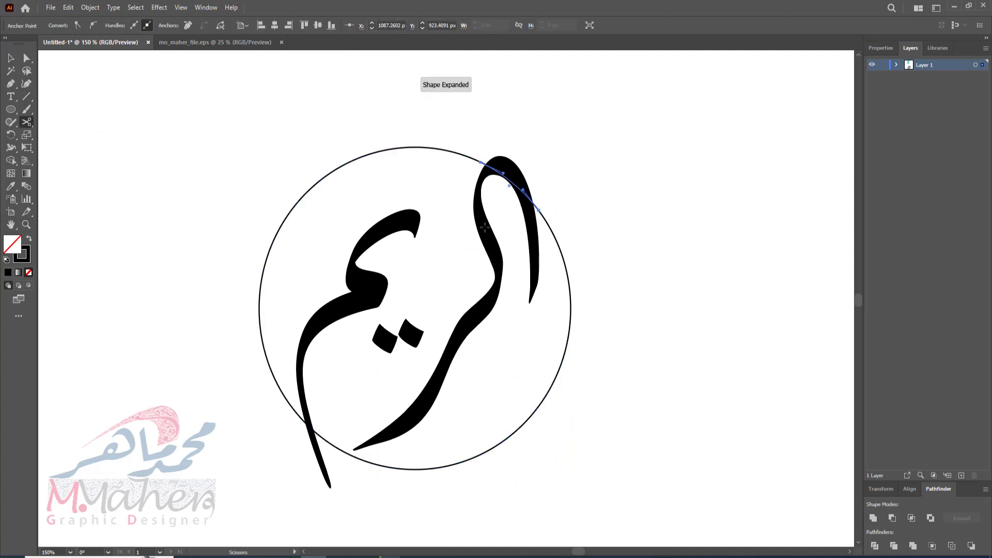
pyautogui.press('Delete')
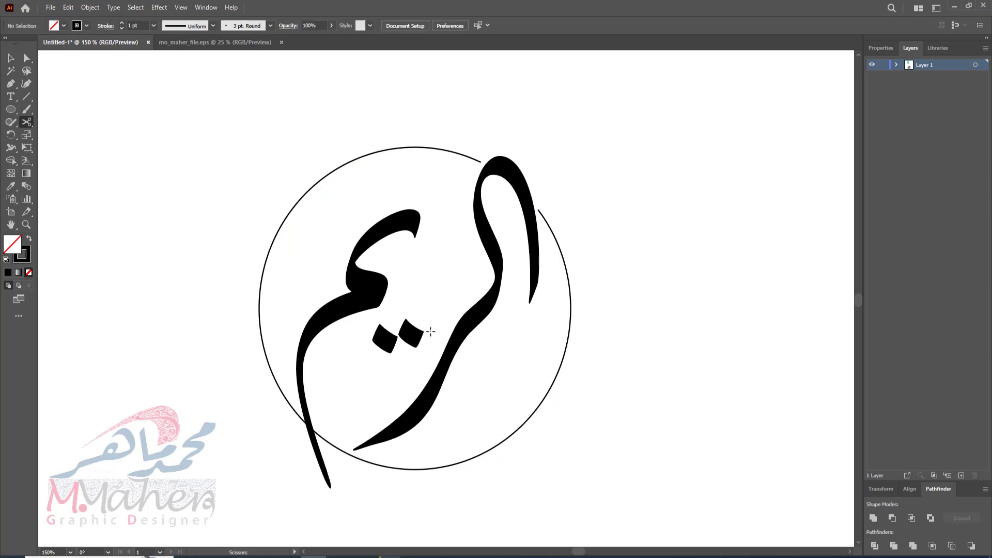
# Cut the circle twice at the lower-left stroke and delete the small arc between the cuts.
pyautogui.click(358, 459)
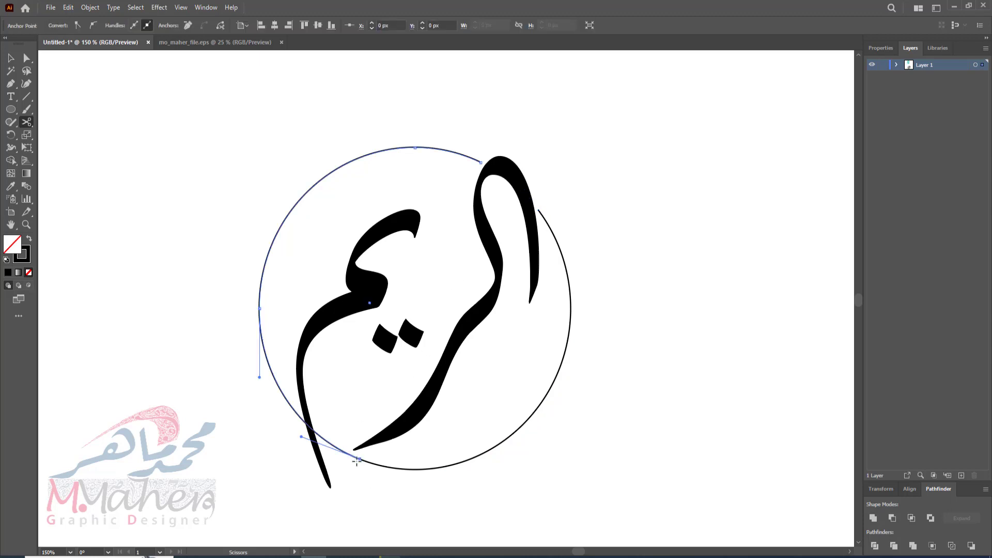
pyautogui.click(291, 407)
pyautogui.press('a')
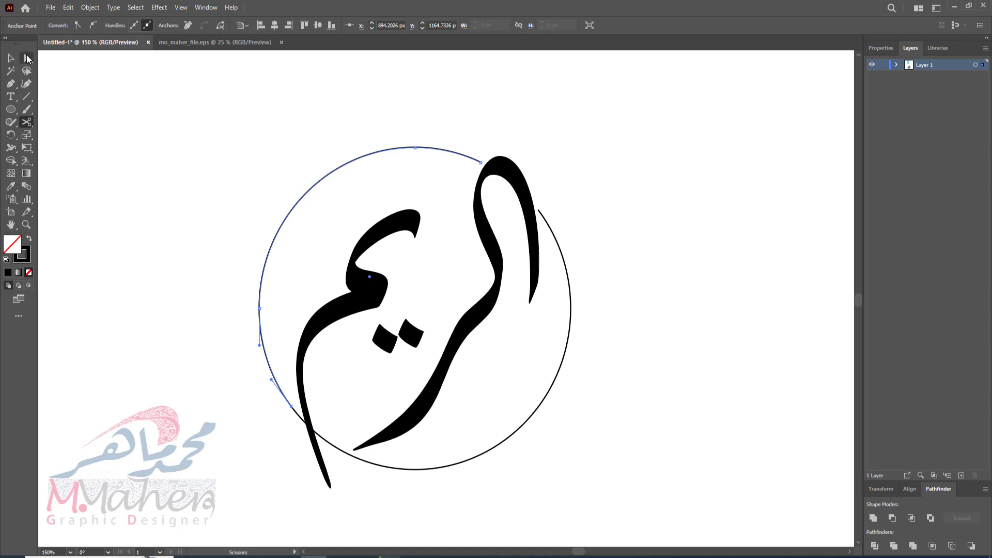
pyautogui.click(334, 451)
pyautogui.click(333, 443)
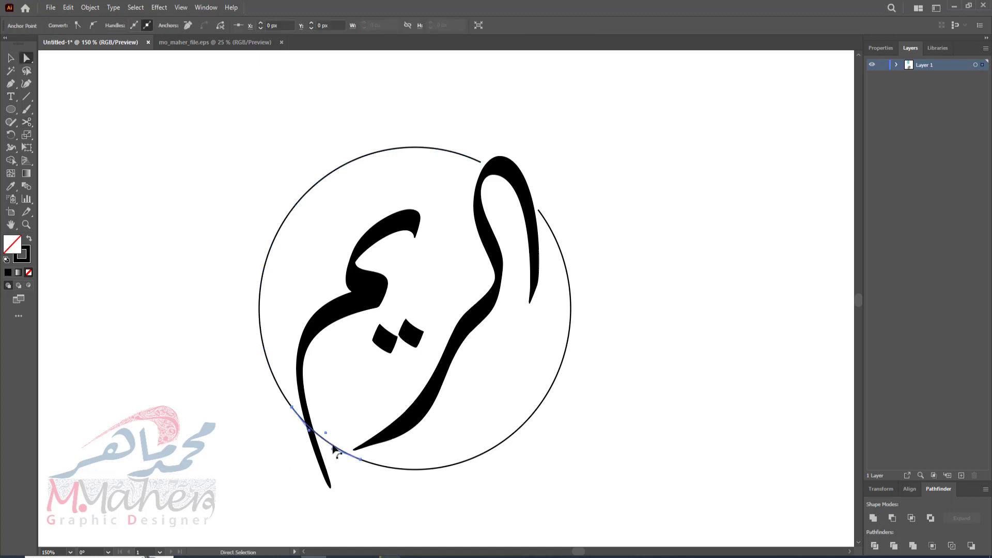
pyautogui.press('Delete')
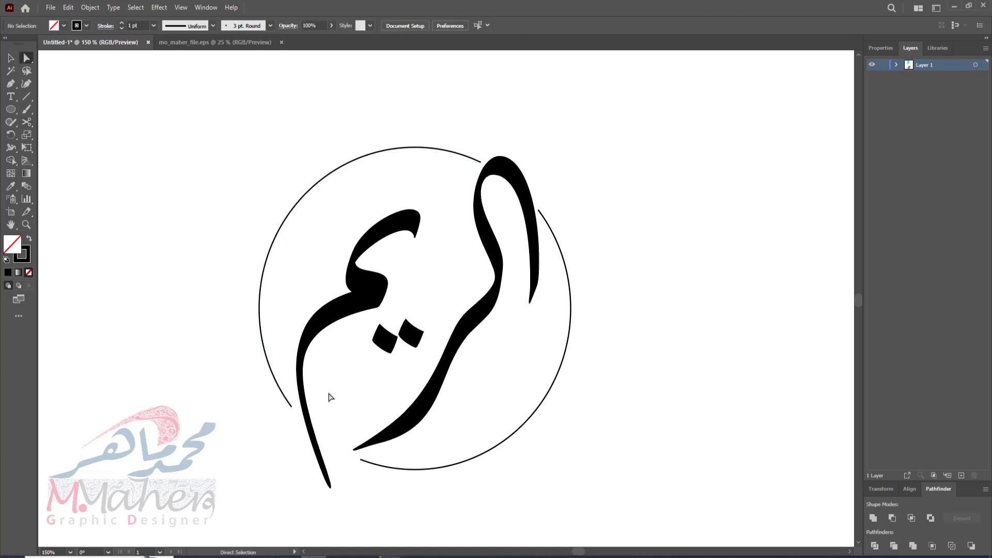
# Raise the meem slightly, then enlarge and stack the two dots diagonally between the letters.
pyautogui.click(10, 58)
pyautogui.moveTo(365, 309); pyautogui.dragTo(366, 284)
pyautogui.click(412, 332)
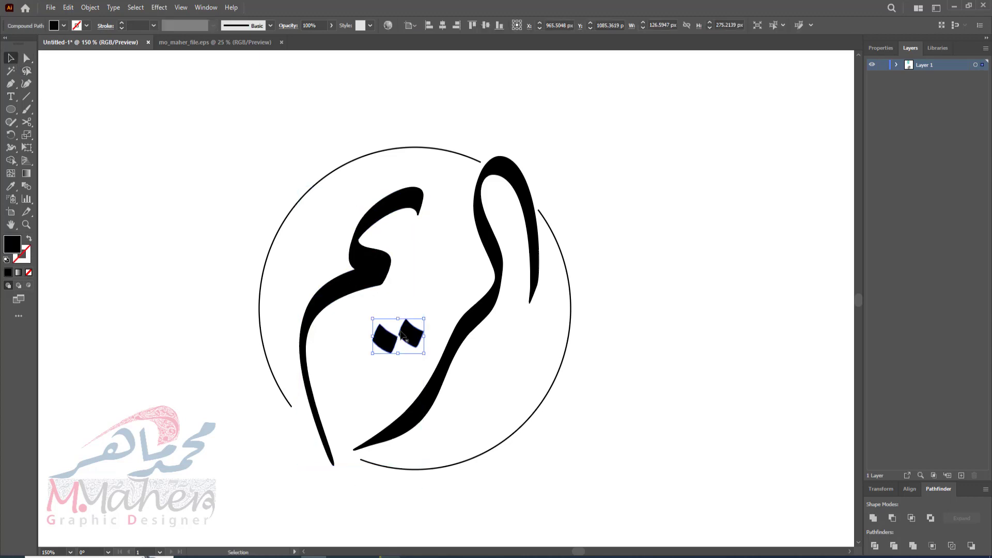
pyautogui.moveTo(423, 322); pyautogui.dragTo(454, 270)
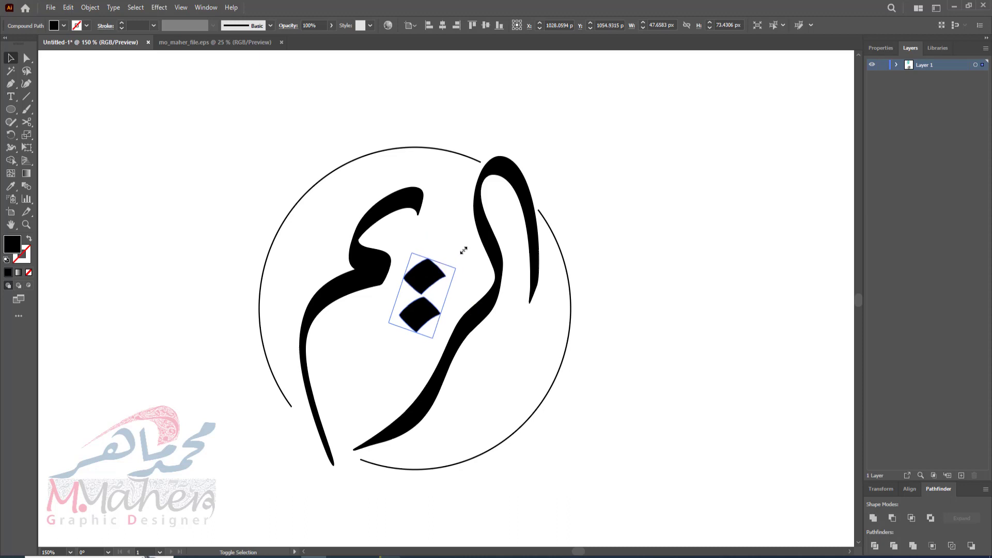
pyautogui.click(514, 340)
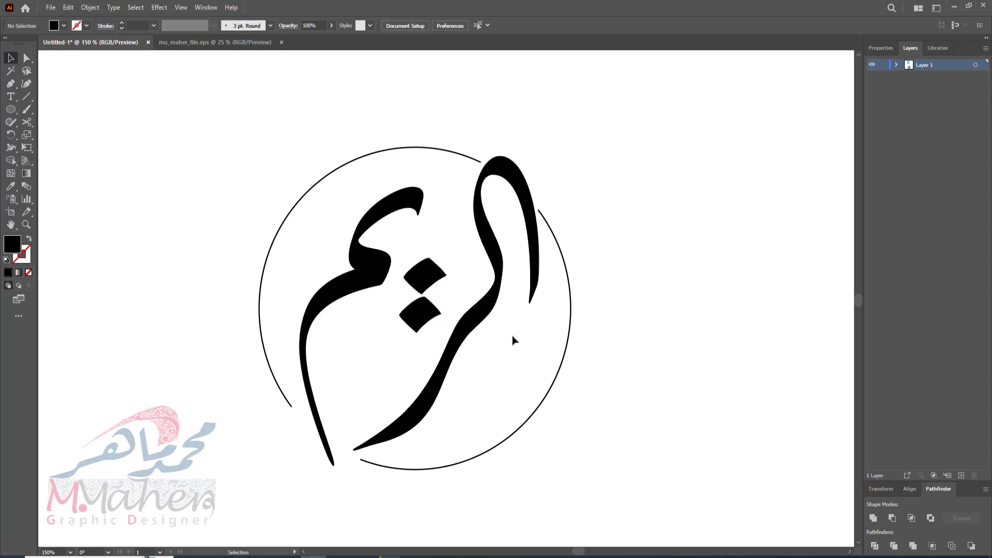
# Draw a curved swash path from the tall letter's tail sweeping down-left to a pointed tip.
pyautogui.click(11, 83)
pyautogui.click(532, 293)
pyautogui.keyDown('ctrl'); pyautogui.click(535, 299); pyautogui.keyUp('ctrl')
pyautogui.click(531, 293)
pyautogui.moveTo(342, 379)
pyautogui.mouseDown()
pyautogui.moveTo(271, 337)
pyautogui.moveTo(164, 338)
pyautogui.mouseUp()
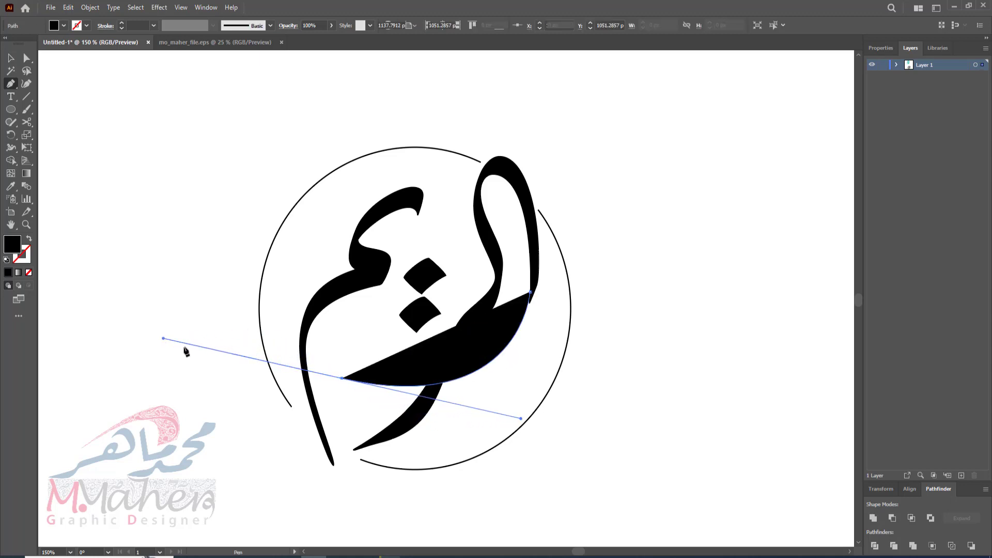
pyautogui.click(341, 380)
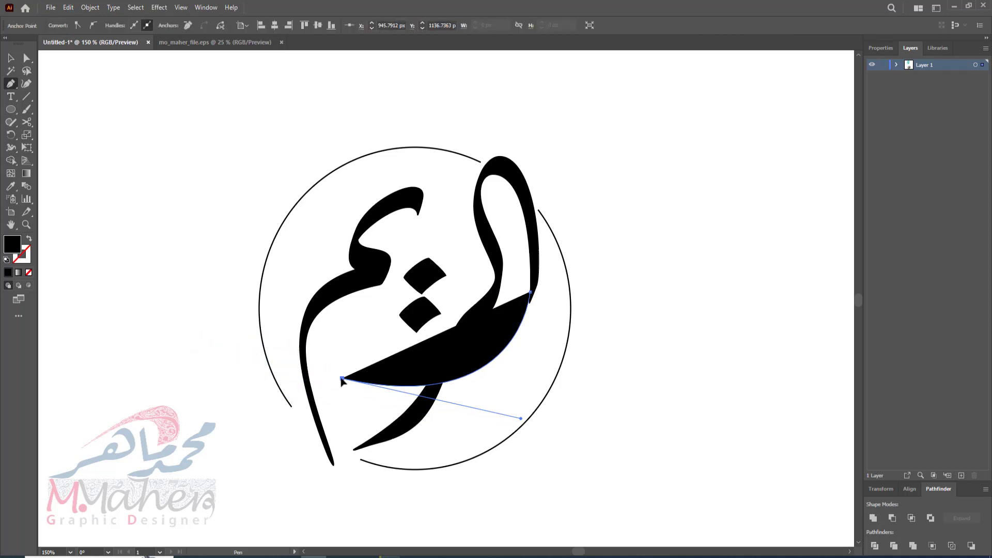
pyautogui.click(369, 396)
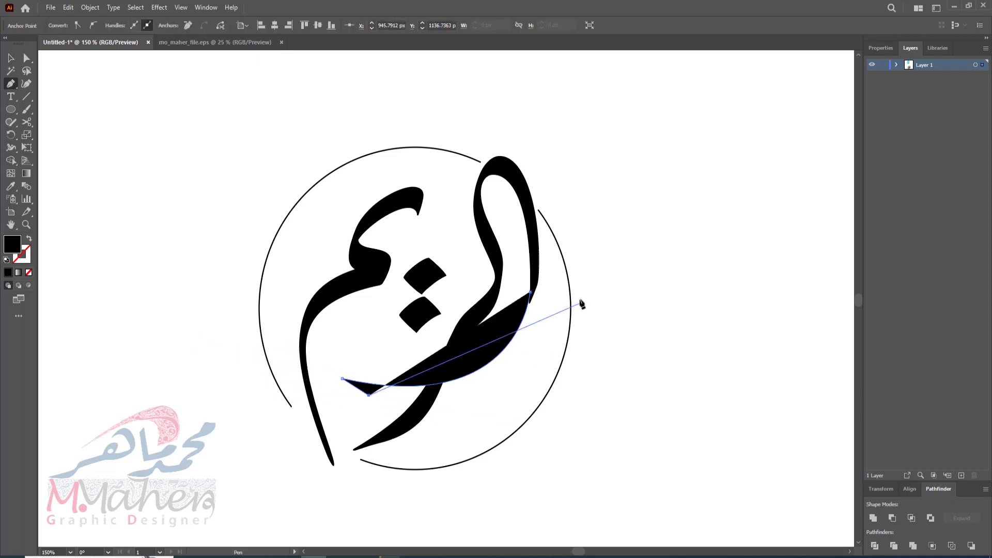
pyautogui.moveTo(539, 270); pyautogui.dragTo(547, 136)
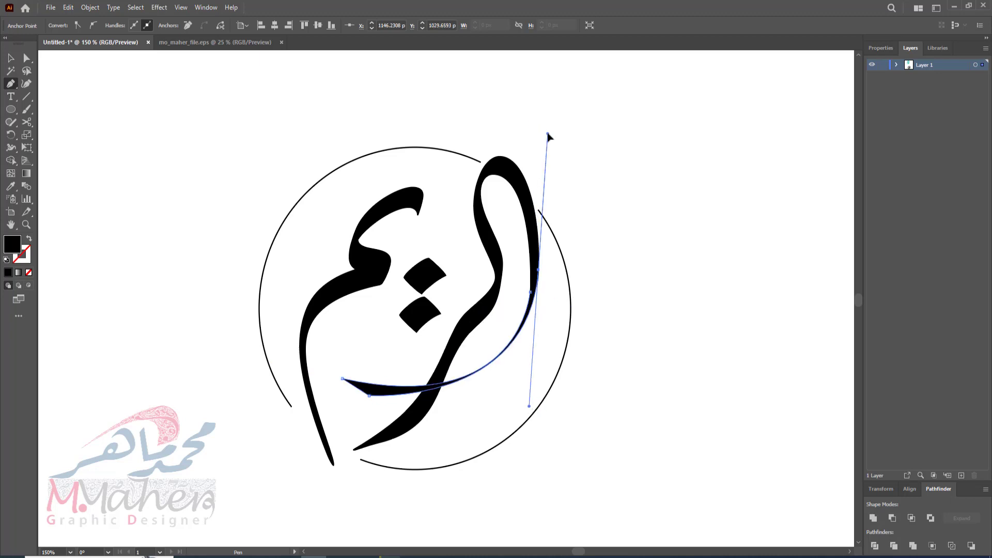
pyautogui.hotkey('ctrl', 'z')
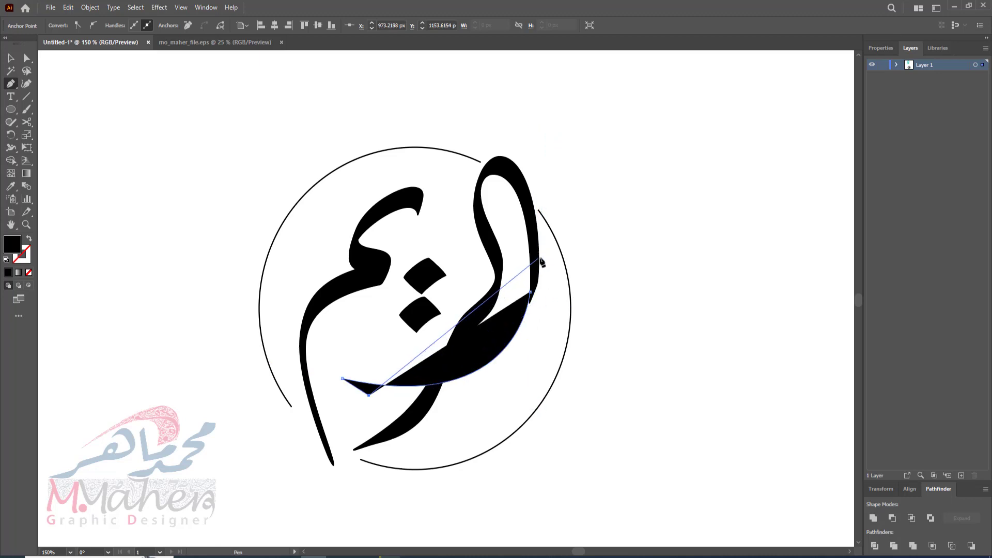
pyautogui.moveTo(540, 259); pyautogui.dragTo(527, 96)
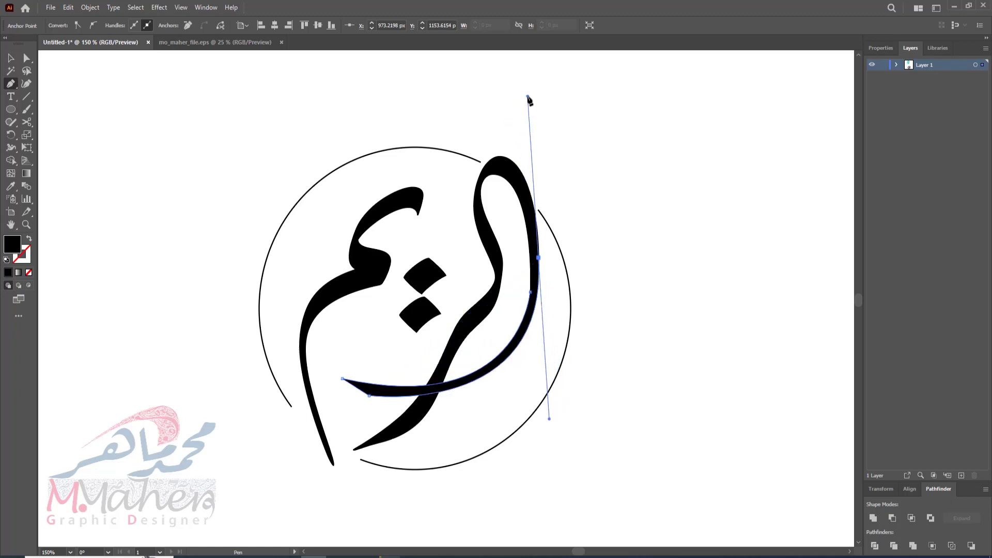
# Lengthen the handle of the swash anchor beside the tall letter to refine the curve.
pyautogui.click(26, 57)
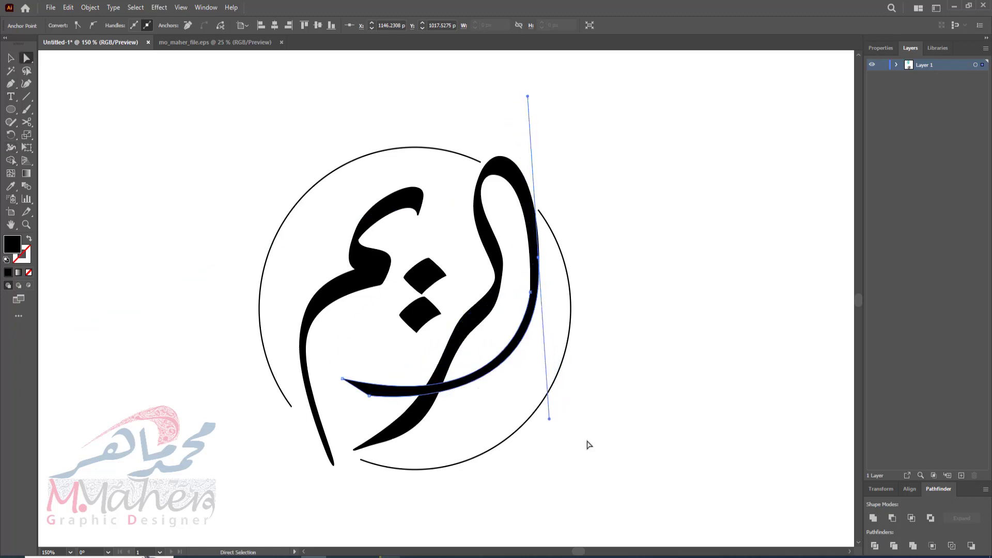
pyautogui.click(549, 432)
pyautogui.click(530, 321)
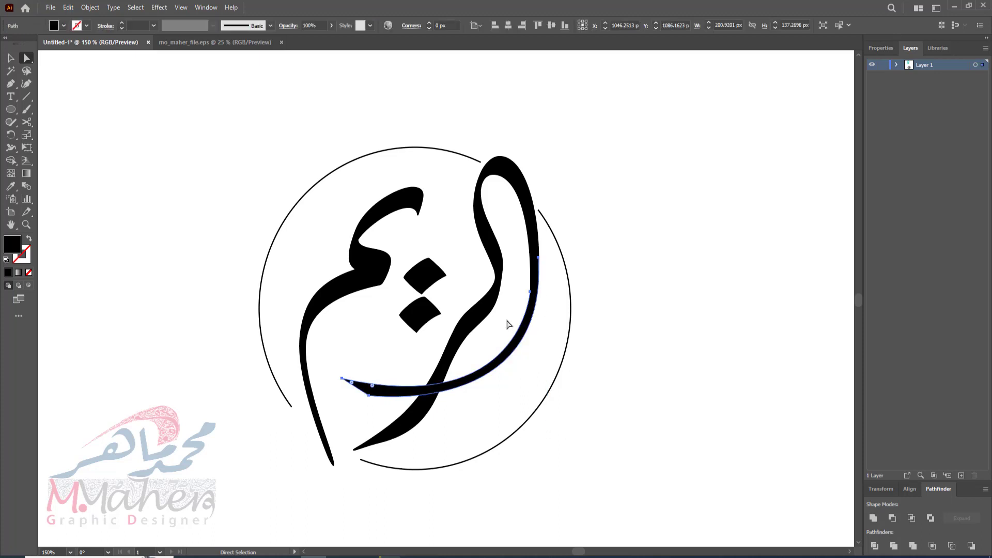
pyautogui.click(538, 259)
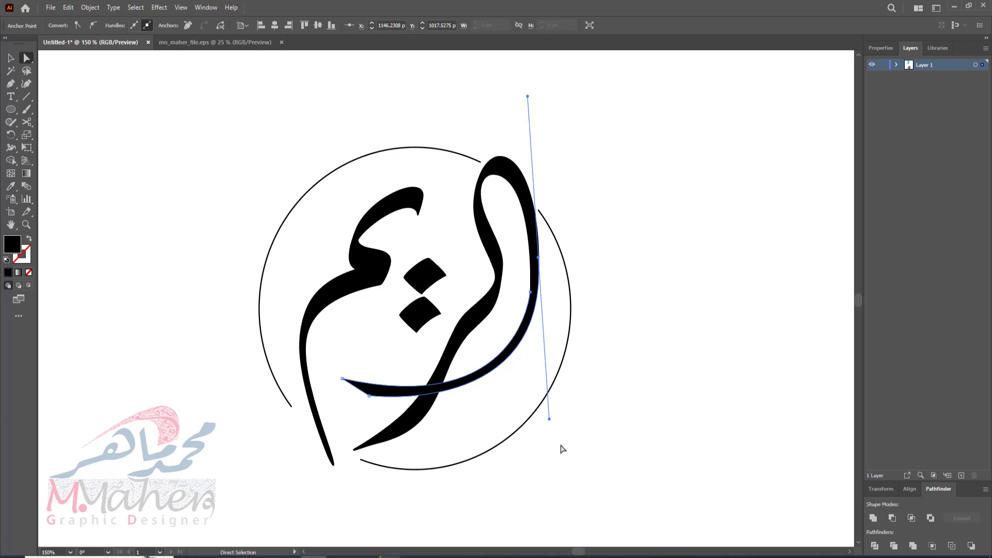
pyautogui.moveTo(549, 420)
pyautogui.mouseDown()
pyautogui.moveTo(541, 443)
pyautogui.moveTo(552, 434)
pyautogui.mouseUp()
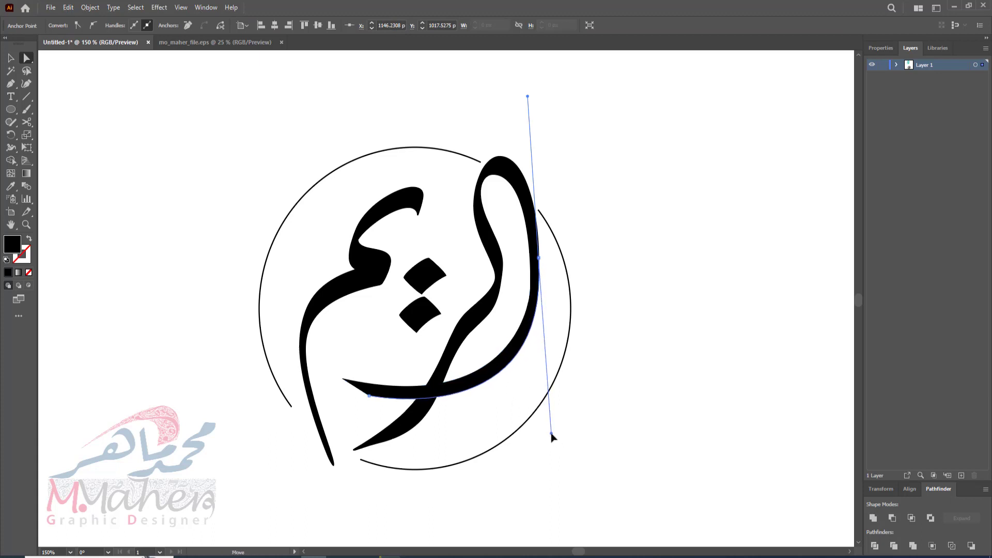
# Unite the swash with the tall letter into one shape.
pyautogui.click(11, 57)
pyautogui.click(116, 224)
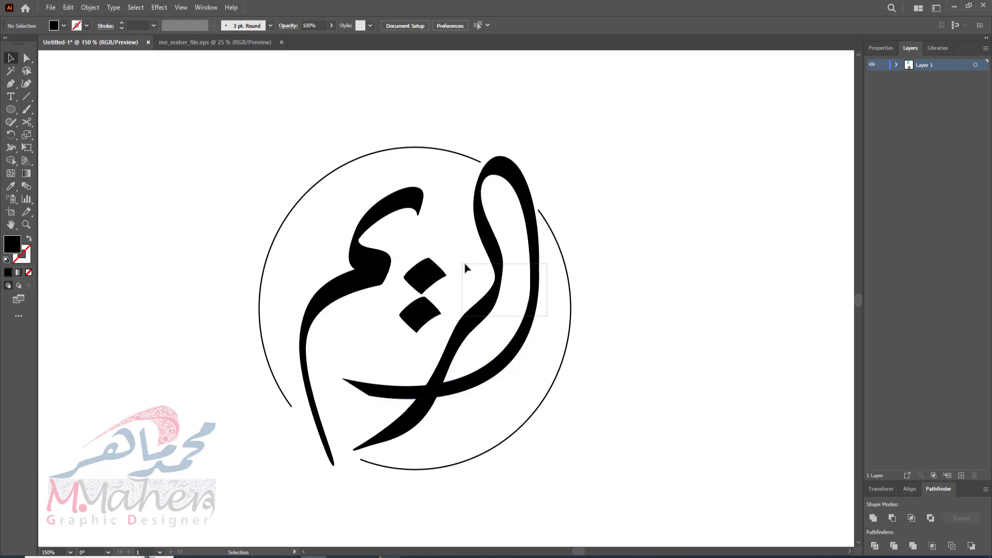
pyautogui.click(495, 279)
pyautogui.click(873, 518)
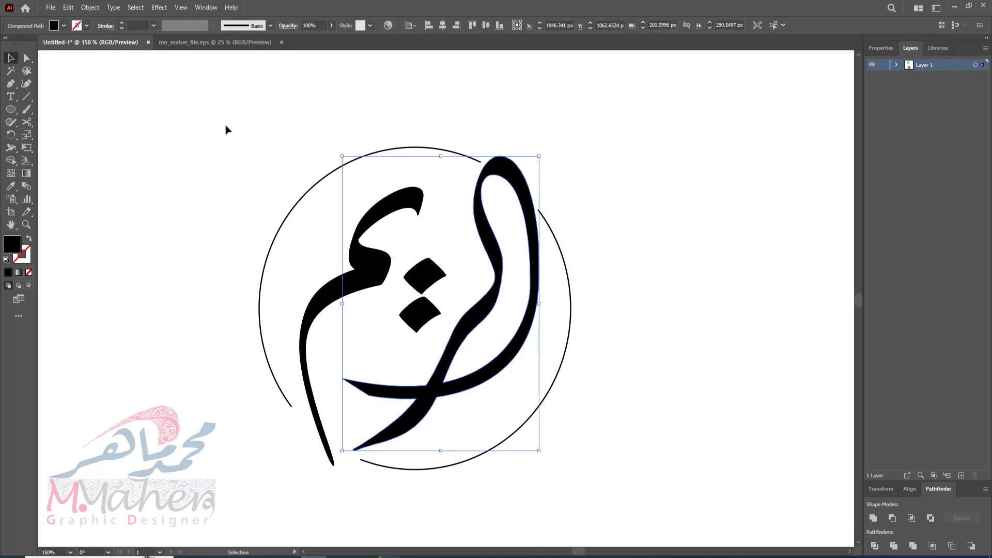
# In mo_maher_file.eps, move a calligraphy stroke and the floral ornament group onto the left pasteboard.
pyautogui.click(234, 112)
pyautogui.click(207, 41)
pyautogui.scroll(-2, 377, 405)
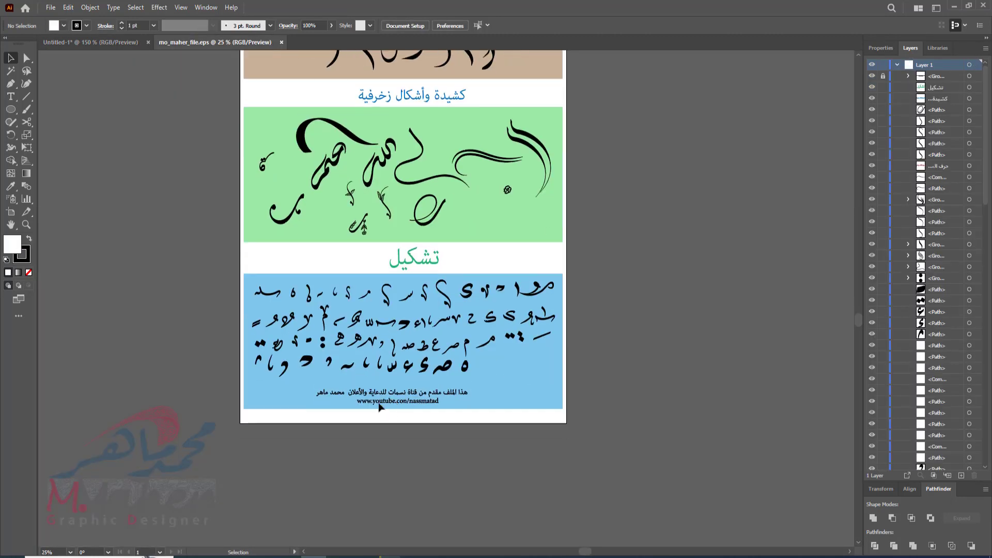
pyautogui.moveTo(286, 209); pyautogui.dragTo(133, 253)
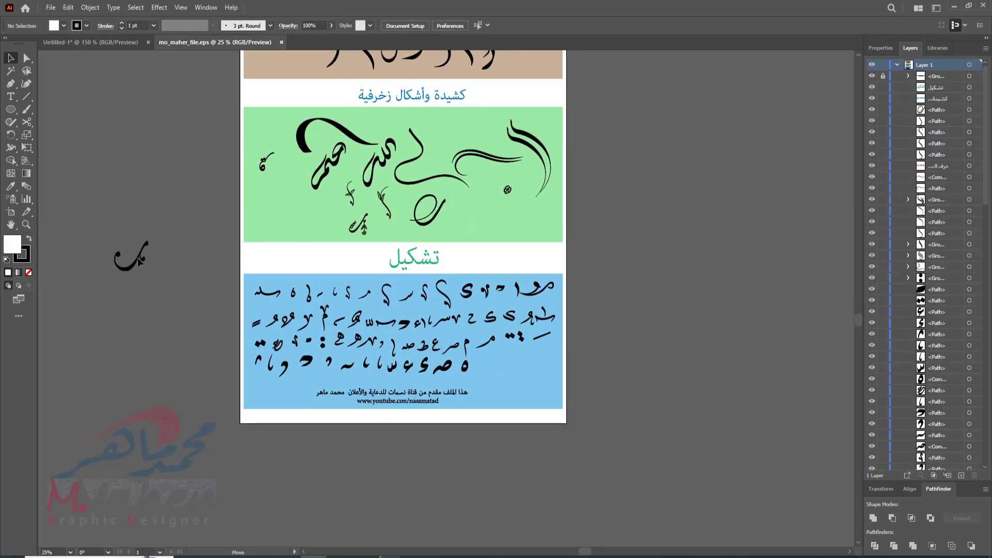
pyautogui.click(367, 226)
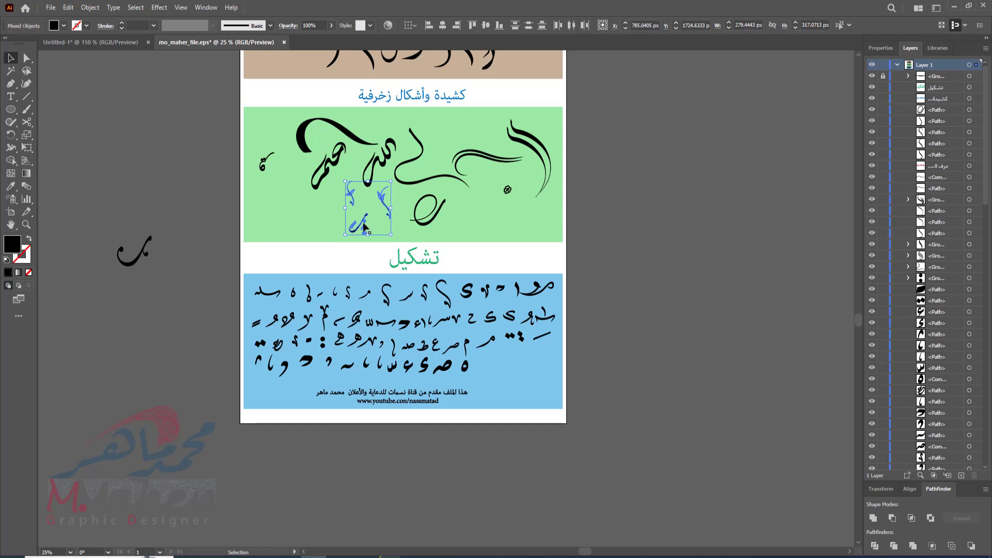
pyautogui.moveTo(368, 226); pyautogui.dragTo(159, 305)
pyautogui.click(508, 192)
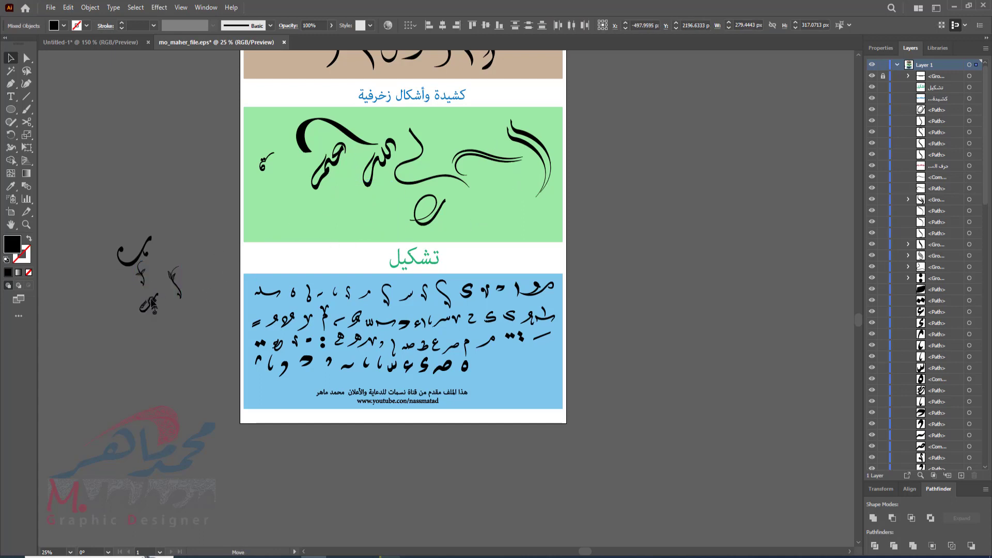
# Gather small marks and glyphs from the blue row onto the pasteboard and move them together.
pyautogui.click(115, 312)
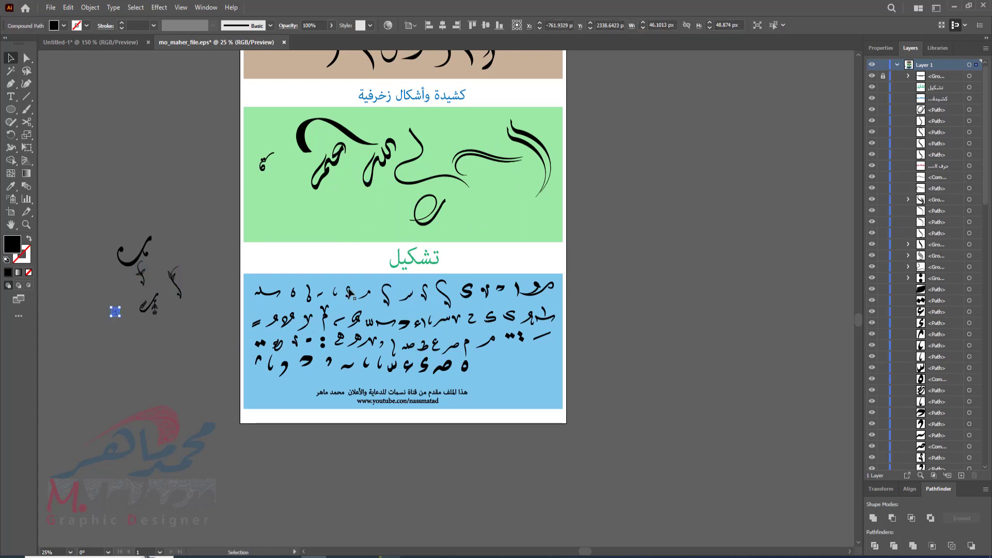
pyautogui.moveTo(350, 299); pyautogui.dragTo(175, 315)
pyautogui.moveTo(370, 326); pyautogui.dragTo(166, 333)
pyautogui.moveTo(367, 366); pyautogui.dragTo(219, 363)
pyautogui.moveTo(174, 333); pyautogui.dragTo(174, 331)
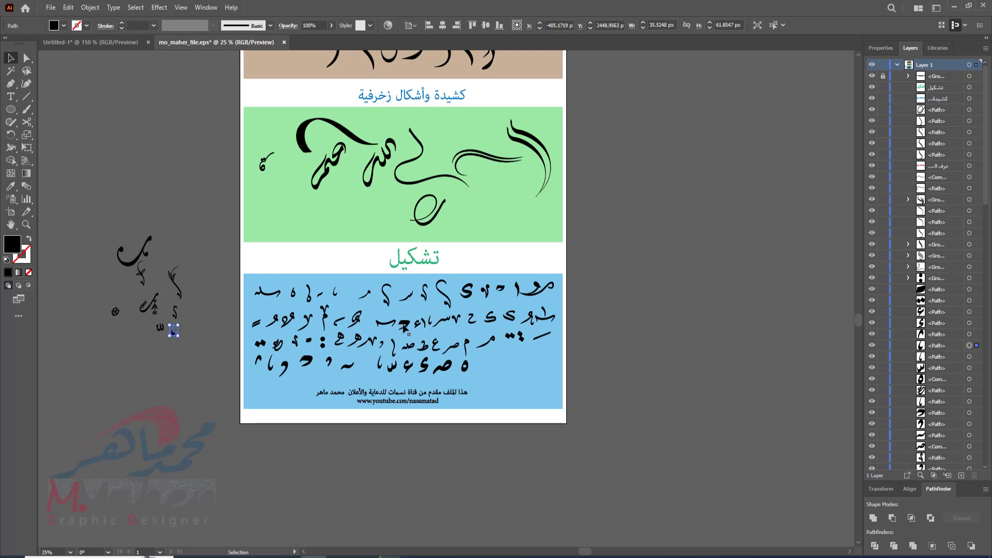
pyautogui.moveTo(403, 325); pyautogui.dragTo(124, 324)
pyautogui.moveTo(465, 346); pyautogui.dragTo(129, 342)
pyautogui.moveTo(81, 213); pyautogui.dragTo(193, 364)
pyautogui.moveTo(134, 265); pyautogui.dragTo(666, 326)
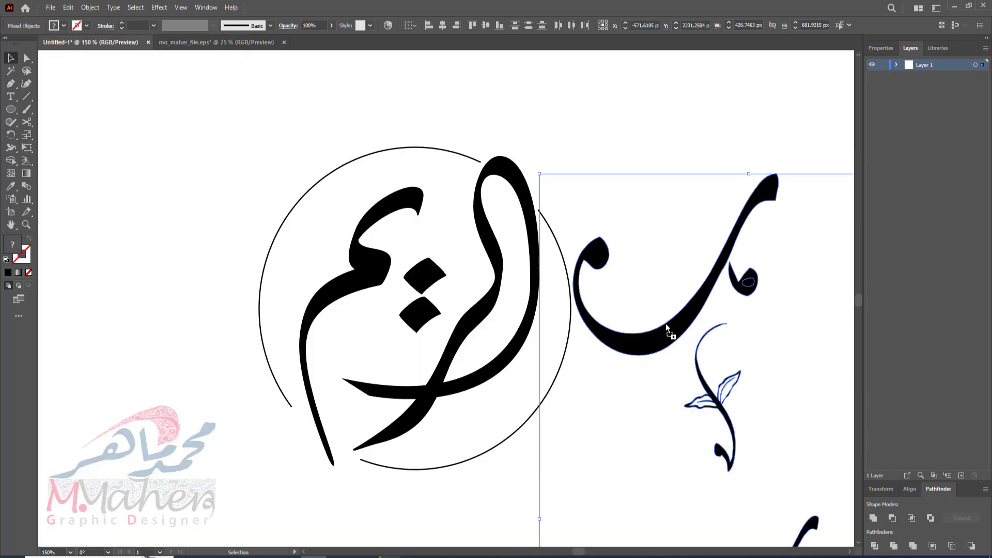
# Scale down the imported ornaments and place them beside the circle.
pyautogui.moveTo(540, 178); pyautogui.dragTo(714, 445)
pyautogui.moveTo(744, 497); pyautogui.dragTo(599, 99)
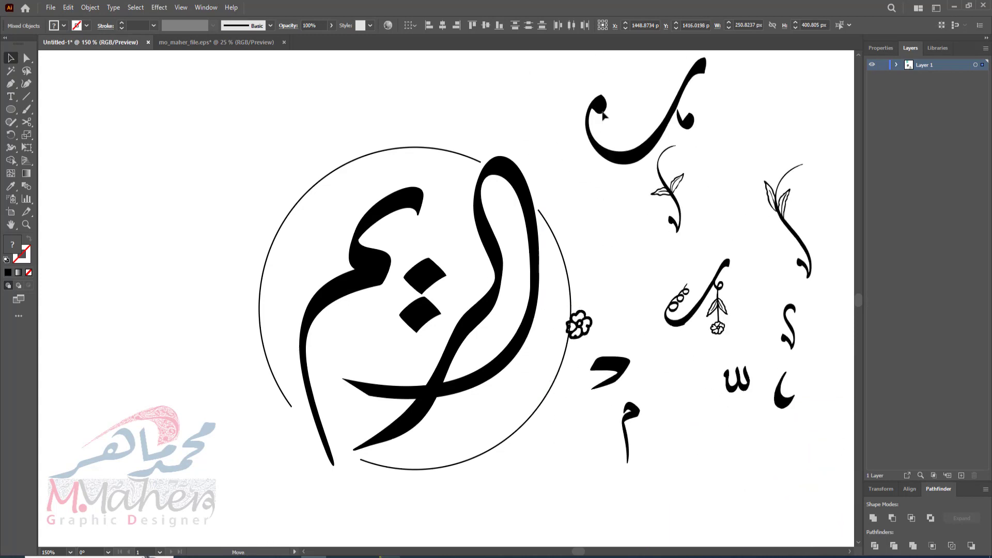
pyautogui.click(706, 458)
# Mirror the flower vine horizontally, then rotate, shrink and set it under the letters.
pyautogui.moveTo(720, 288); pyautogui.dragTo(365, 342)
pyautogui.rightClick(363, 336)
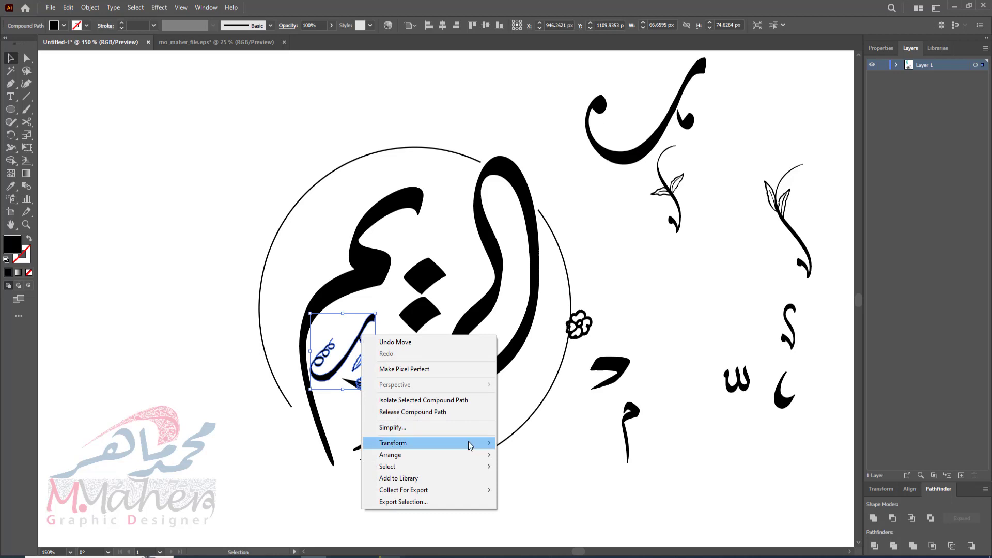
pyautogui.moveTo(468, 443)
pyautogui.click(553, 480)
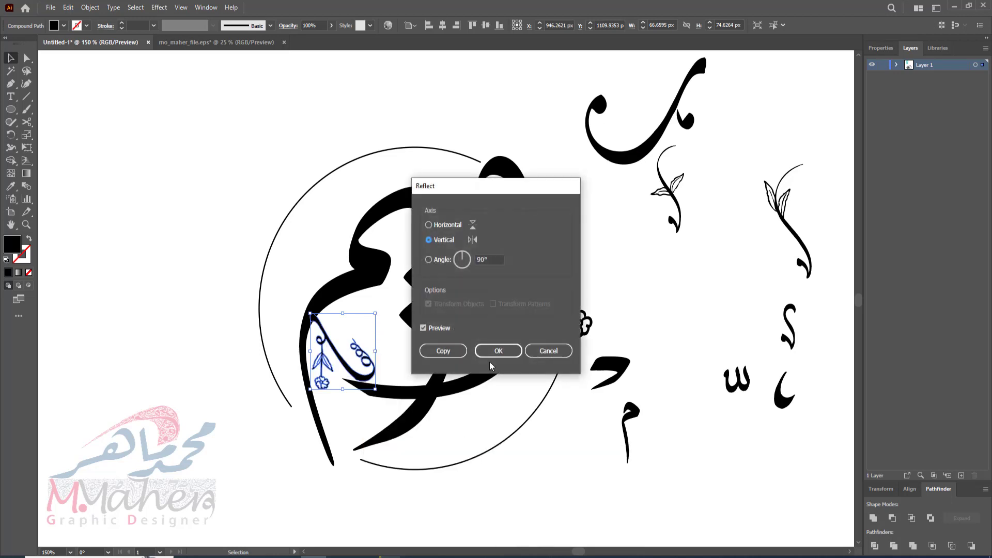
pyautogui.click(496, 351)
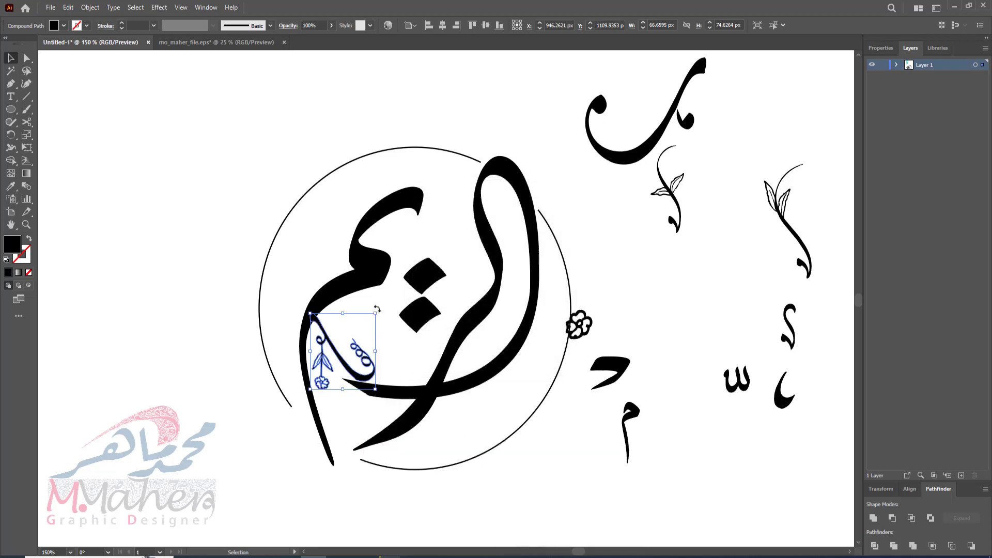
pyautogui.moveTo(378, 309); pyautogui.dragTo(352, 382)
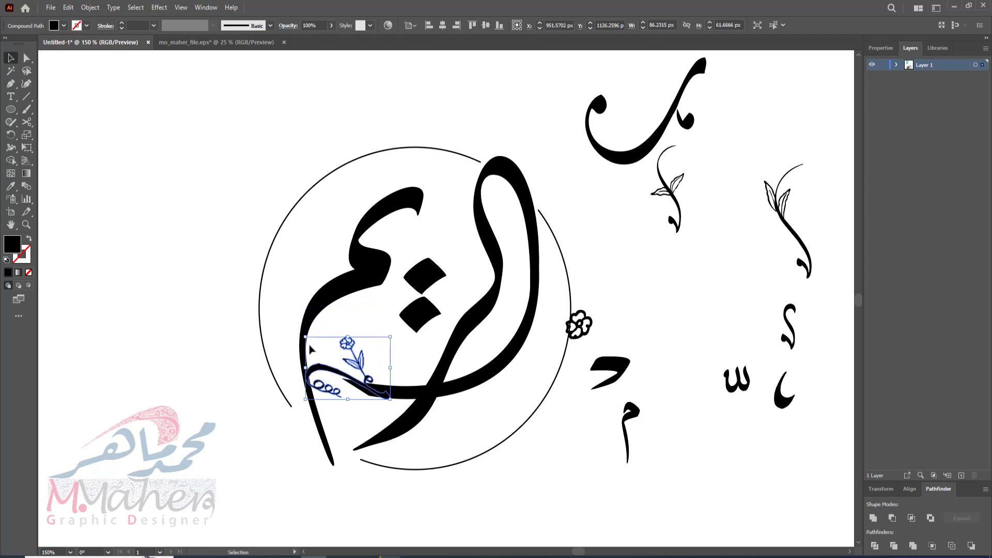
pyautogui.moveTo(307, 339); pyautogui.dragTo(326, 353)
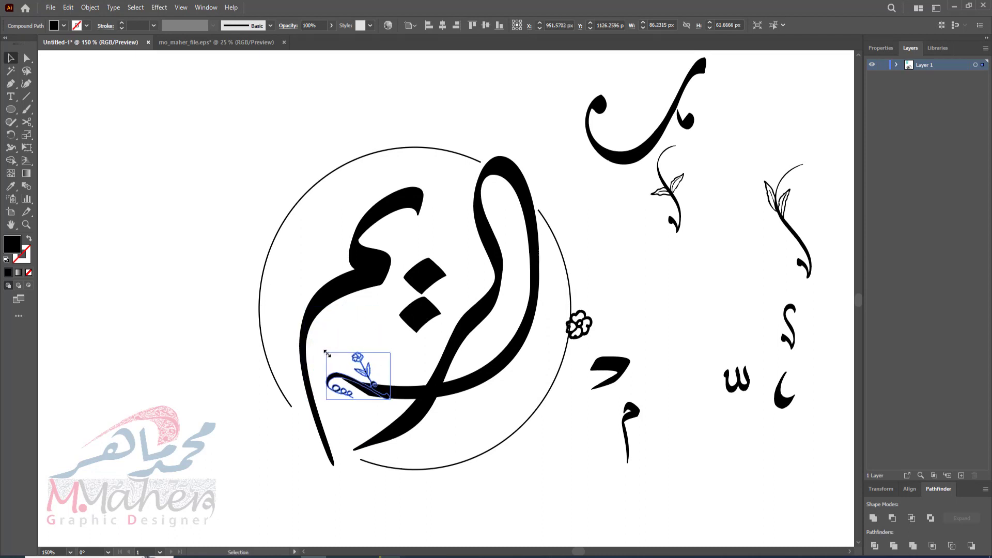
pyautogui.moveTo(378, 392); pyautogui.dragTo(367, 390)
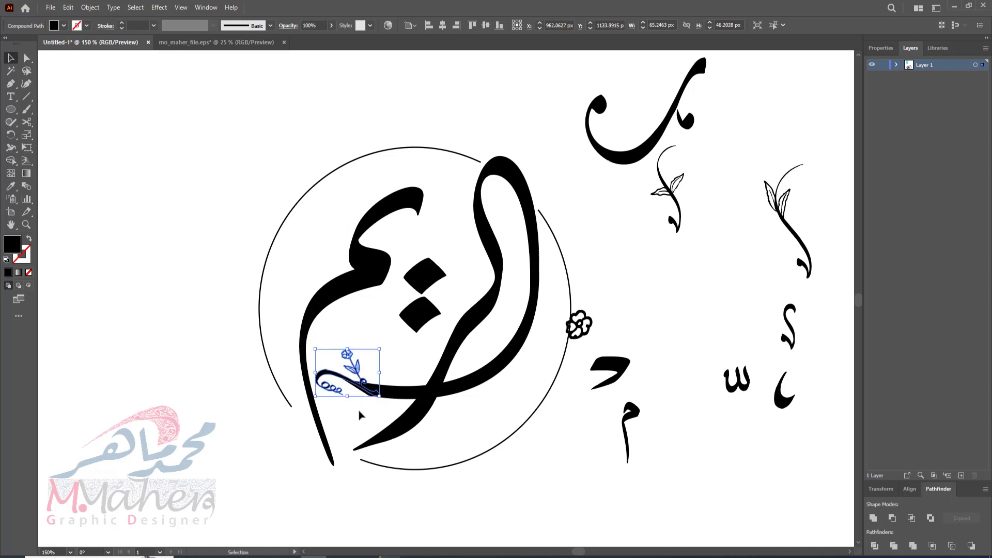
# Move the لله mark, enlarged, and the م and د letters into the circle.
pyautogui.click(25, 224)
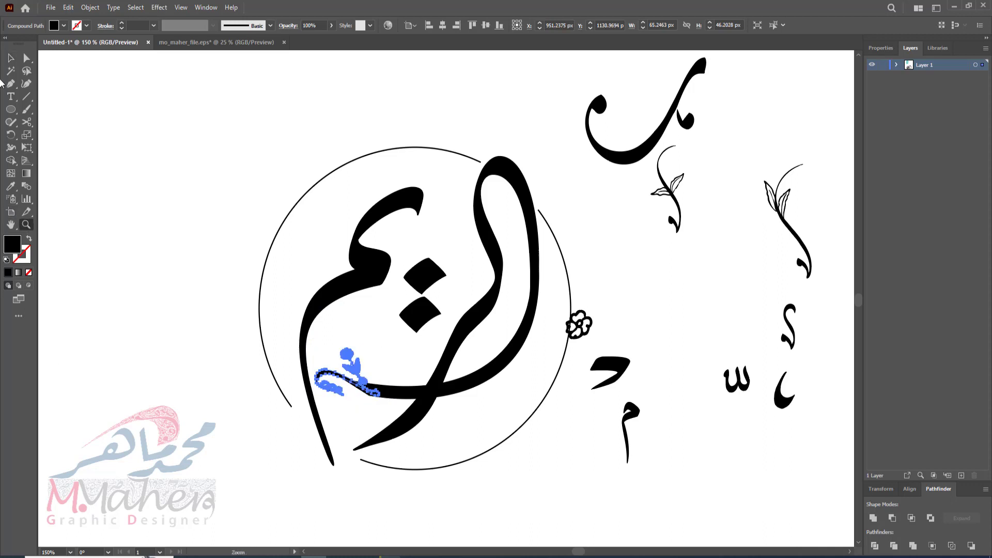
pyautogui.click(10, 58)
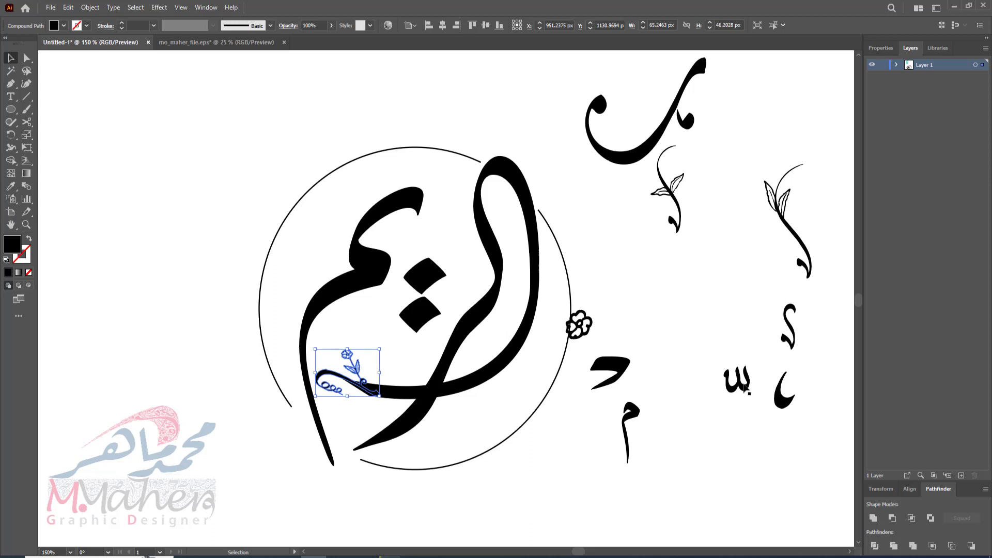
pyautogui.moveTo(745, 389); pyautogui.dragTo(470, 207)
pyautogui.moveTo(636, 413); pyautogui.dragTo(341, 310)
pyautogui.click(341, 310)
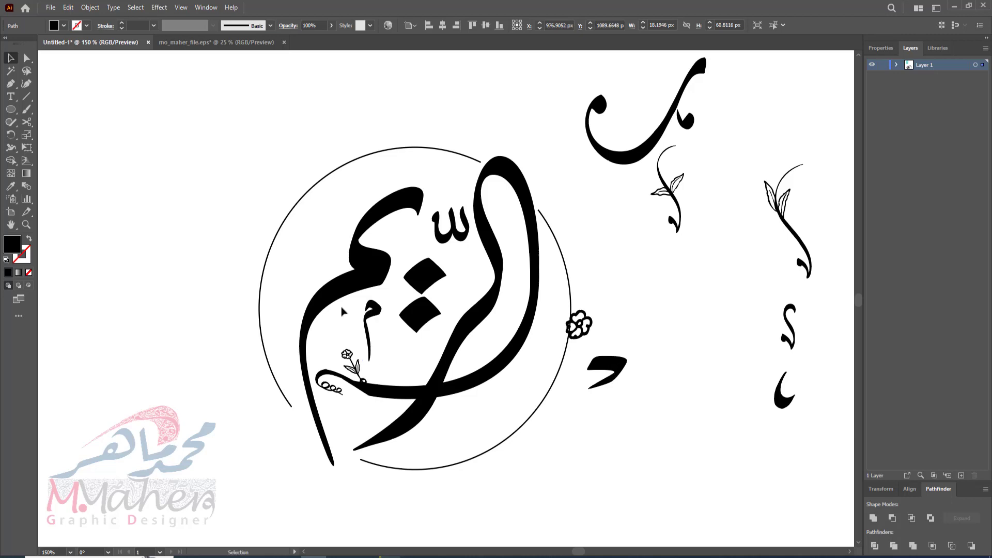
pyautogui.moveTo(613, 375); pyautogui.dragTo(324, 252)
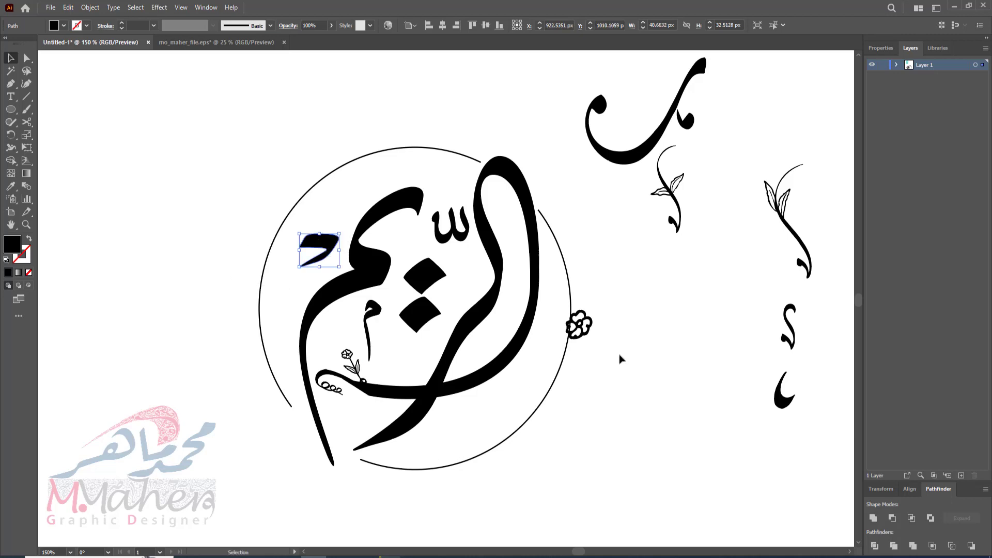
# Place leaf sprigs diagonally at the circle's lower right and shrunk along its top left.
pyautogui.moveTo(581, 328); pyautogui.dragTo(707, 414)
pyautogui.moveTo(672, 207); pyautogui.dragTo(477, 426)
pyautogui.moveTo(499, 368); pyautogui.dragTo(469, 448)
pyautogui.moveTo(795, 227); pyautogui.dragTo(351, 178)
pyautogui.click(375, 111)
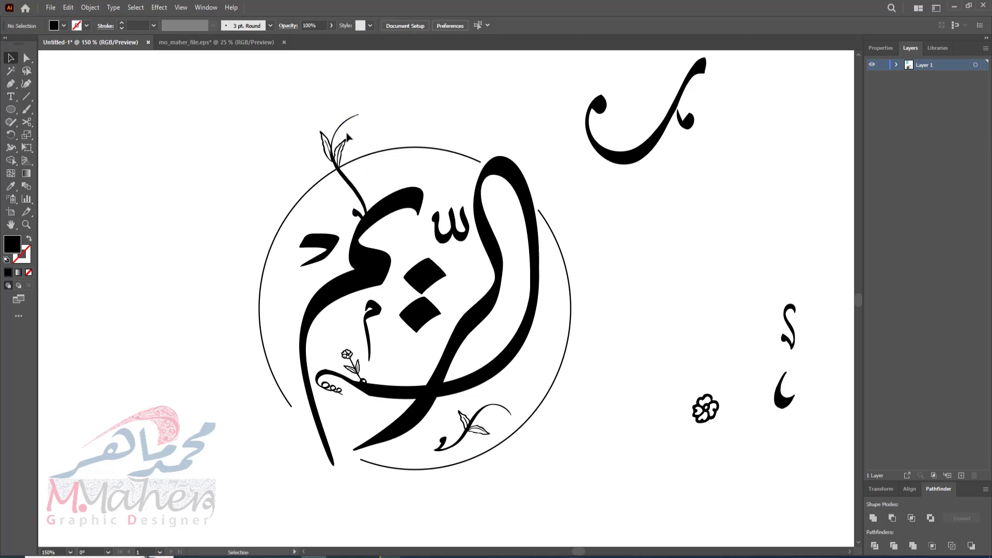
pyautogui.click(336, 139)
pyautogui.moveTo(373, 112); pyautogui.dragTo(407, 172)
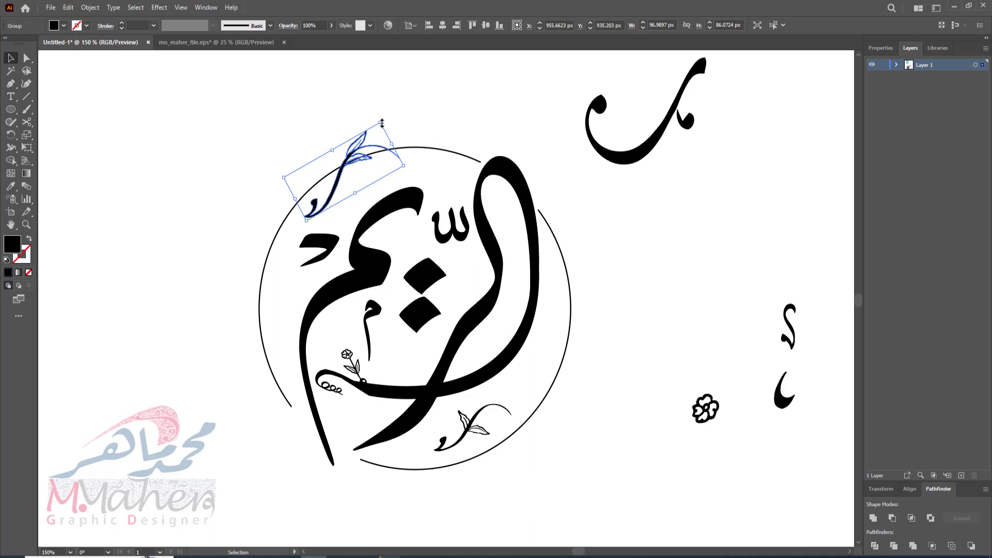
pyautogui.moveTo(382, 122); pyautogui.dragTo(375, 174)
# Move the remaining glyph to the circle's left and add a rotated sprig copy on the right.
pyautogui.moveTo(790, 350); pyautogui.dragTo(283, 331)
pyautogui.click(292, 514)
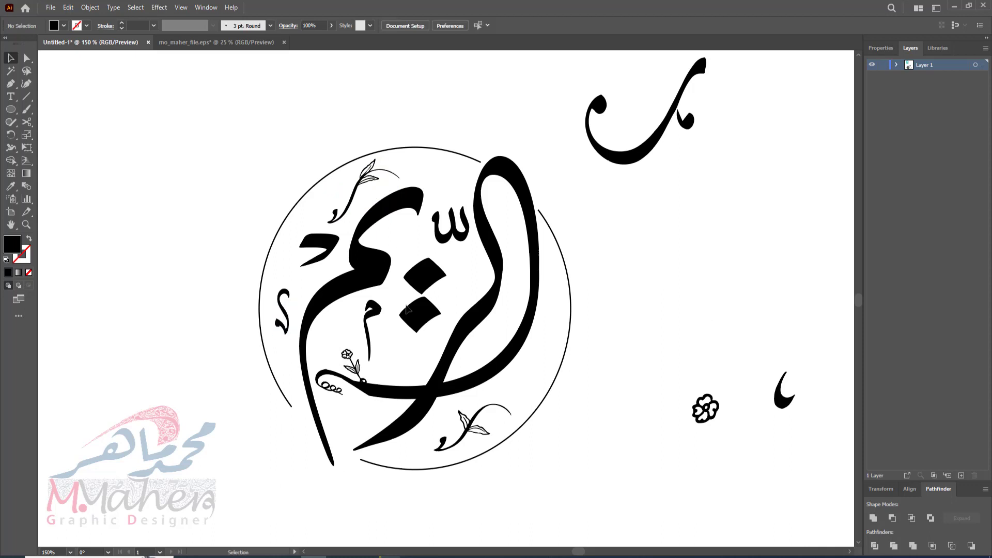
pyautogui.moveTo(471, 433); pyautogui.dragTo(531, 376)
pyautogui.moveTo(567, 332); pyautogui.dragTo(533, 307)
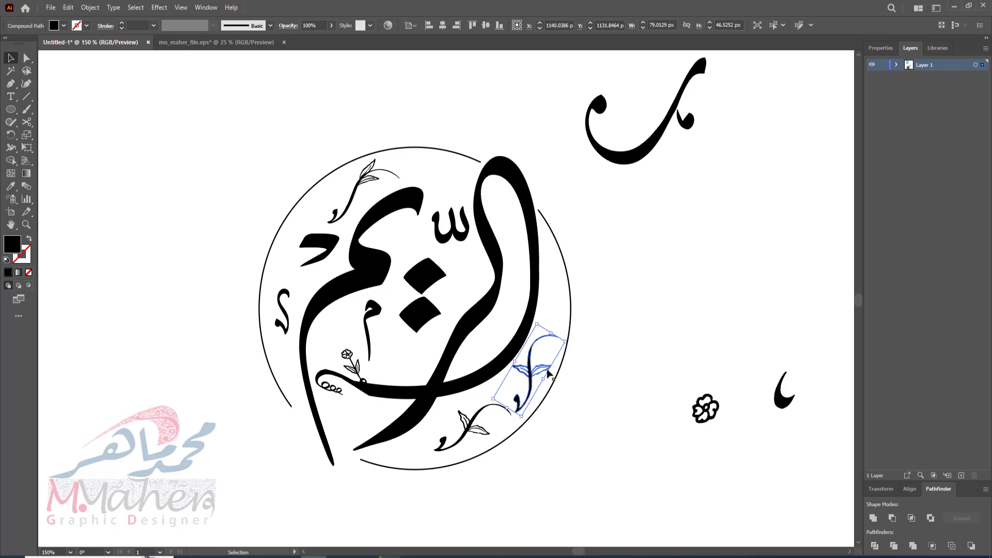
pyautogui.moveTo(538, 367); pyautogui.dragTo(545, 356)
pyautogui.click(557, 486)
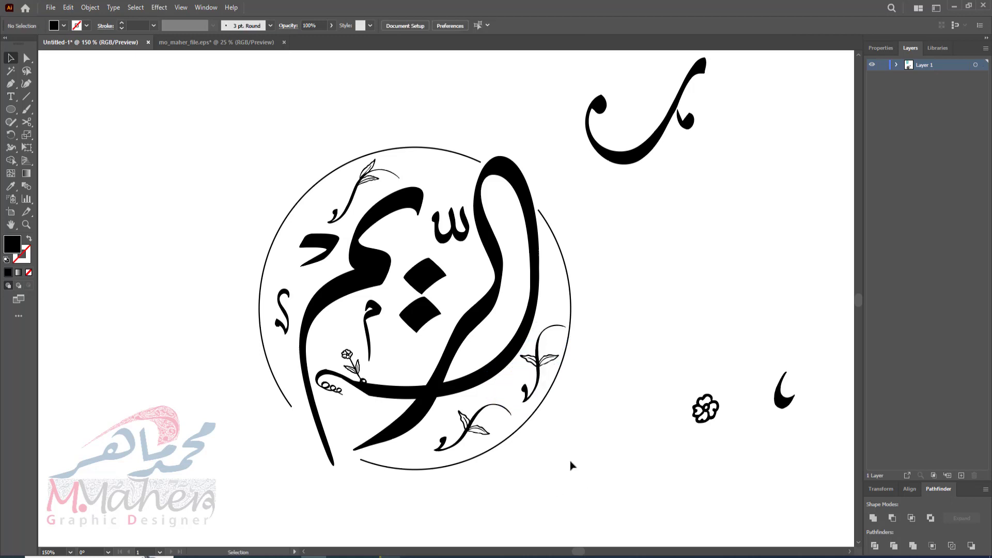
# Move the small stroke and flower into the circle, then delete the leftover calligraphy stroke.
pyautogui.moveTo(598, 115); pyautogui.dragTo(805, 444)
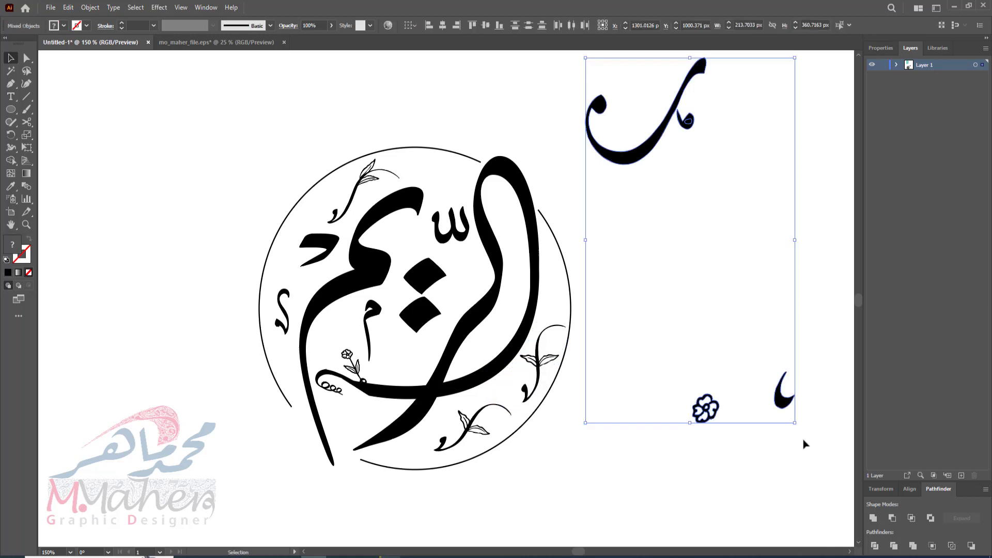
pyautogui.moveTo(787, 403)
pyautogui.mouseDown()
pyautogui.moveTo(399, 380)
pyautogui.moveTo(407, 372)
pyautogui.mouseUp()
pyautogui.moveTo(765, 352); pyautogui.dragTo(662, 449)
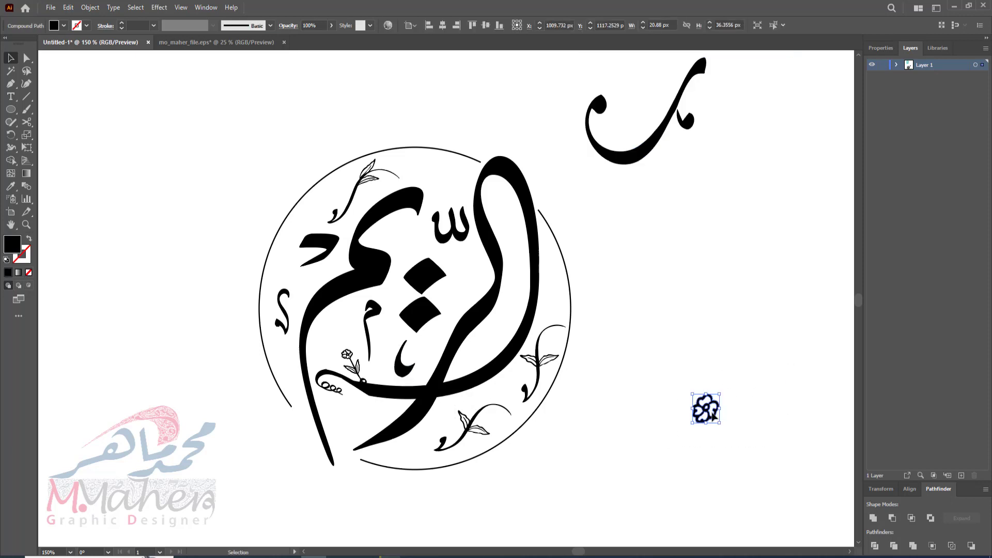
pyautogui.moveTo(708, 412)
pyautogui.mouseDown()
pyautogui.moveTo(379, 440)
pyautogui.moveTo(358, 421)
pyautogui.mouseUp()
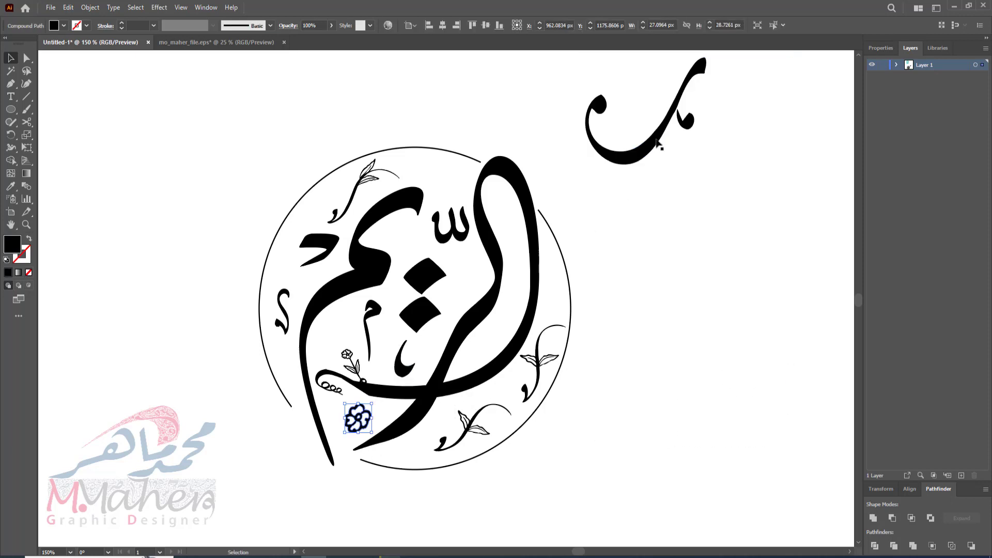
pyautogui.moveTo(631, 93); pyautogui.dragTo(735, 200)
pyautogui.press('Delete')
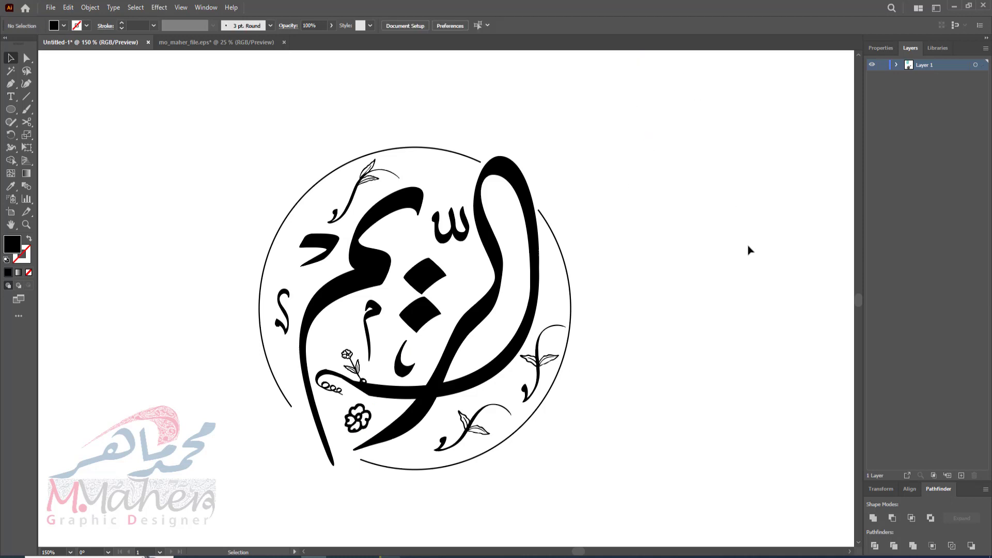
# Draw a black neck rectangle above the circle and widen it.
pyautogui.moveTo(10, 109); pyautogui.dragTo(51, 111)
pyautogui.moveTo(396, 92); pyautogui.dragTo(430, 132)
pyautogui.press('v')
pyautogui.click(73, 102)
# Draw a wider cap rectangle and position it above the neck.
pyautogui.click(10, 109)
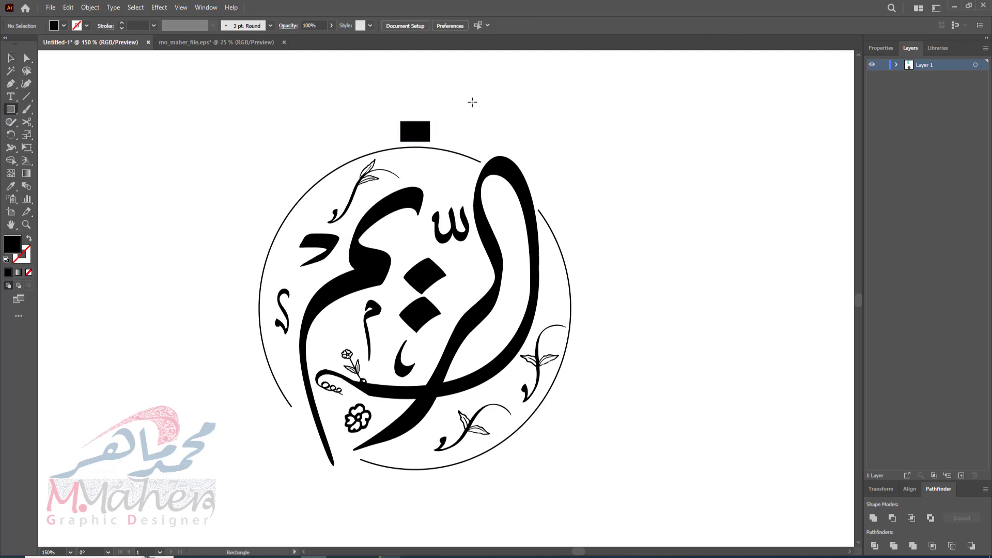
pyautogui.moveTo(386, 103); pyautogui.dragTo(446, 119)
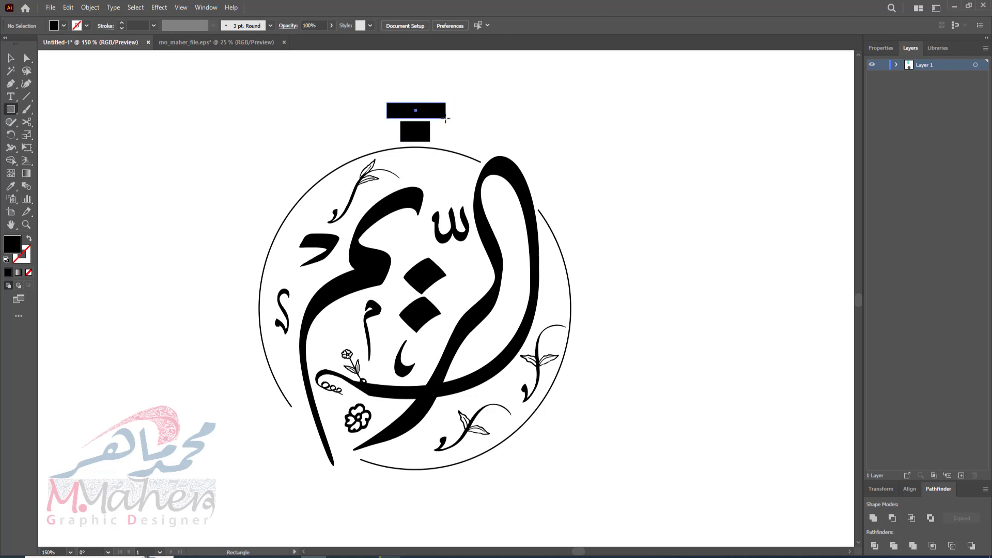
pyautogui.press('v')
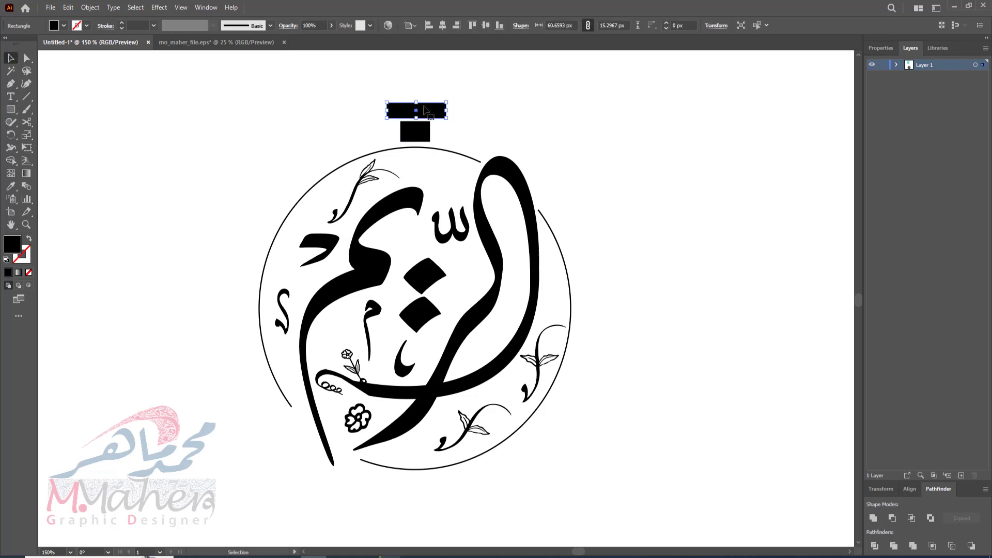
pyautogui.moveTo(424, 109); pyautogui.dragTo(685, 374)
# Zoom in on the cap and round its two top corners.
pyautogui.press('z')
pyautogui.scroll(4, 304, 250)
pyautogui.click(8, 60)
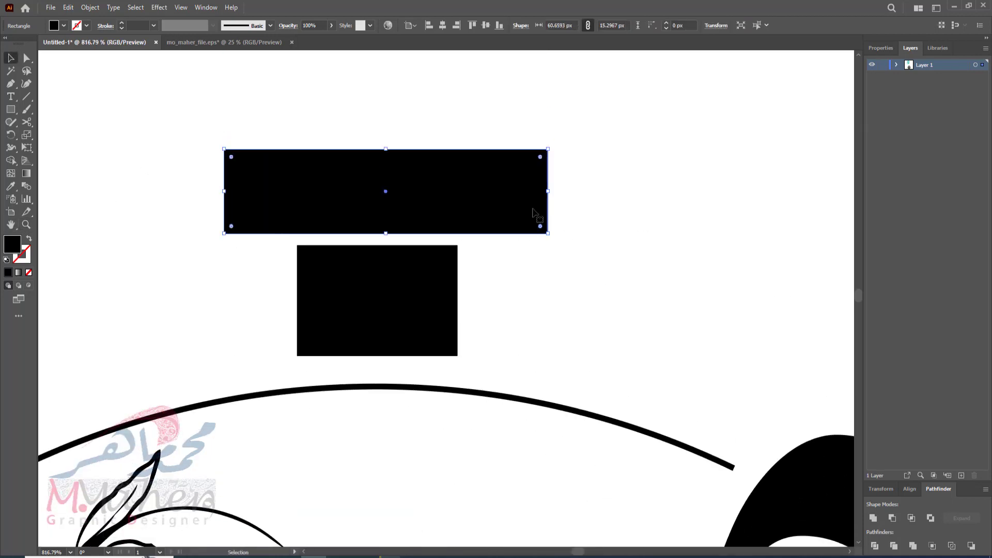
pyautogui.moveTo(547, 193)
pyautogui.mouseDown()
pyautogui.moveTo(545, 202)
pyautogui.moveTo(532, 194)
pyautogui.mouseUp()
pyautogui.hotkey('ctrl', 'z')
pyautogui.hotkey('ctrl', 'z')
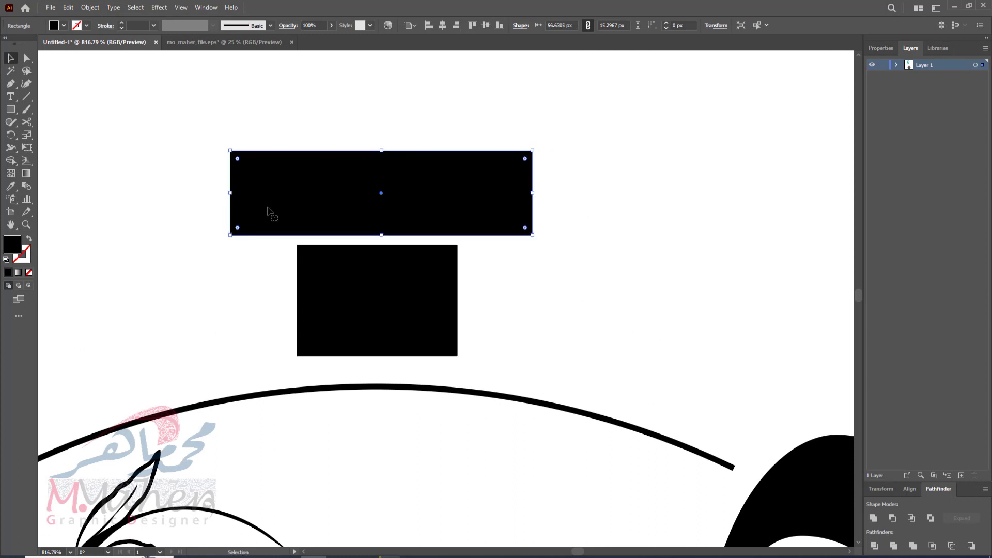
pyautogui.press('a')
pyautogui.moveTo(180, 137); pyautogui.dragTo(507, 171)
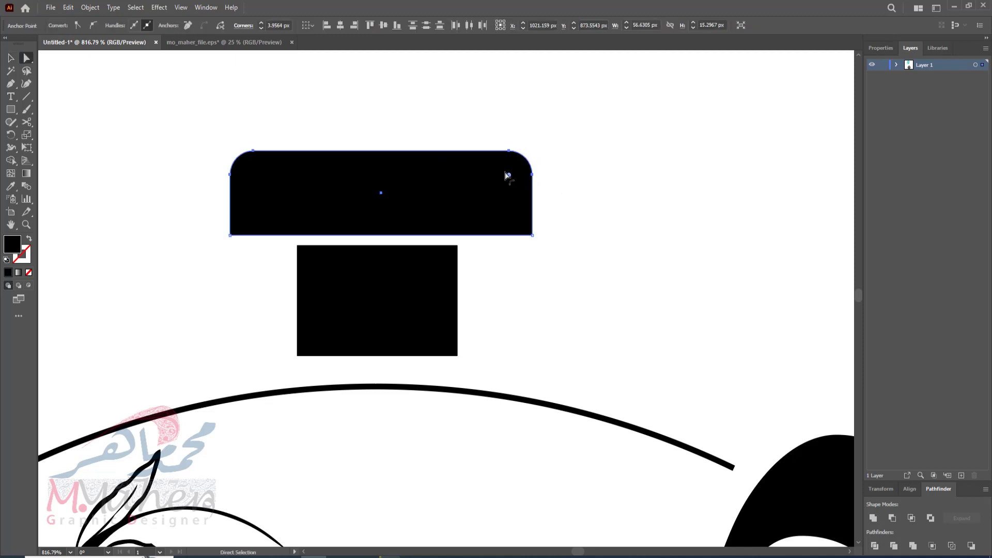
pyautogui.click(402, 351)
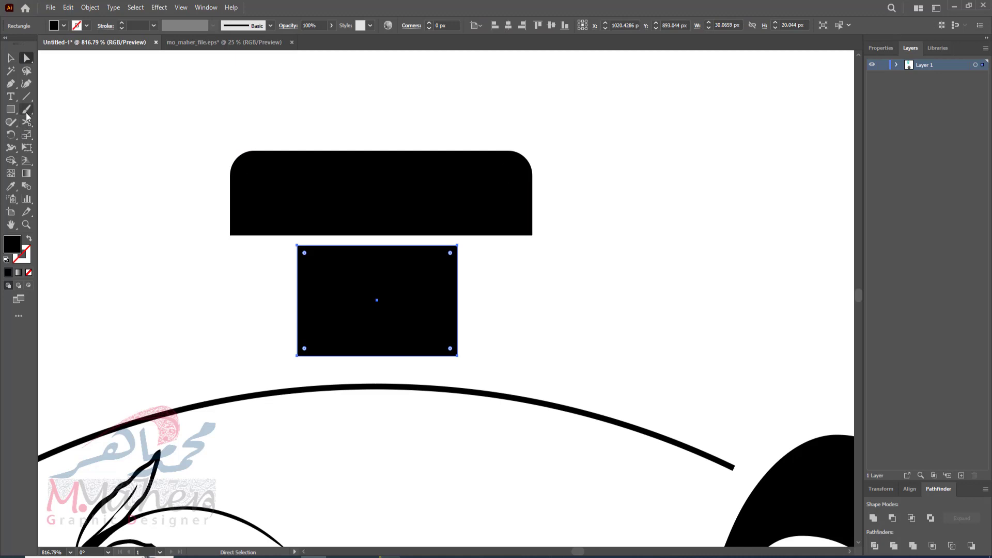
# Add a smooth point to the neck's bottom edge and curve it to follow the circle.
pyautogui.rightClick(11, 85)
pyautogui.moveTo(86, 111); pyautogui.dragTo(67, 97)
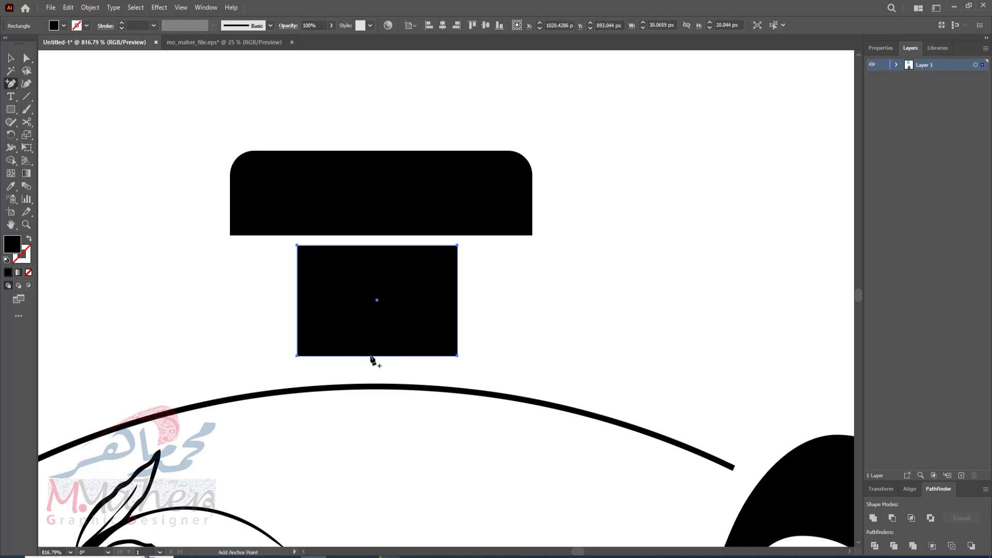
pyautogui.click(370, 356)
pyautogui.click(92, 26)
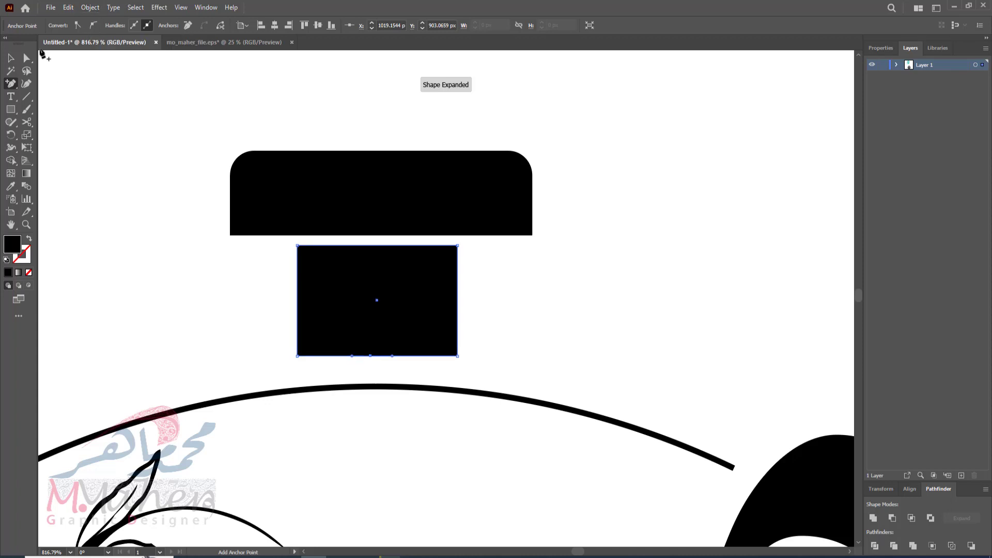
pyautogui.press('a')
pyautogui.moveTo(370, 357); pyautogui.dragTo(373, 348)
pyautogui.moveTo(418, 312); pyautogui.dragTo(422, 332)
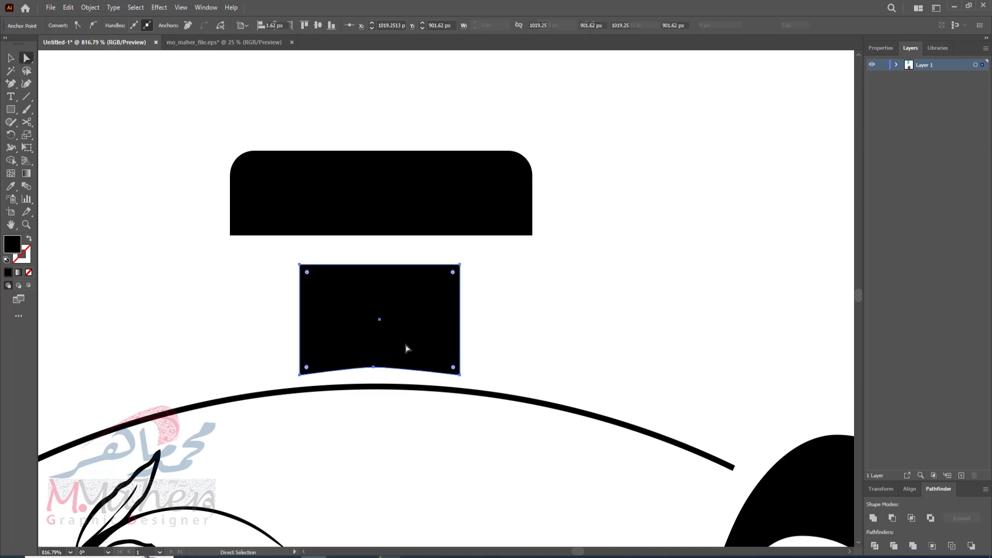
pyautogui.moveTo(376, 371); pyautogui.dragTo(348, 368)
pyautogui.click(383, 367)
pyautogui.click(405, 364)
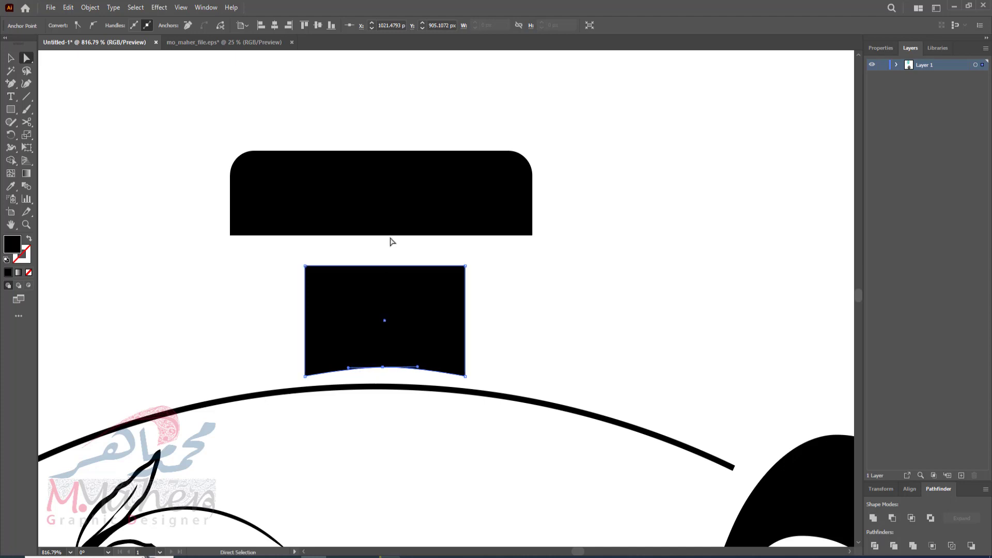
pyautogui.moveTo(408, 214); pyautogui.dragTo(412, 226)
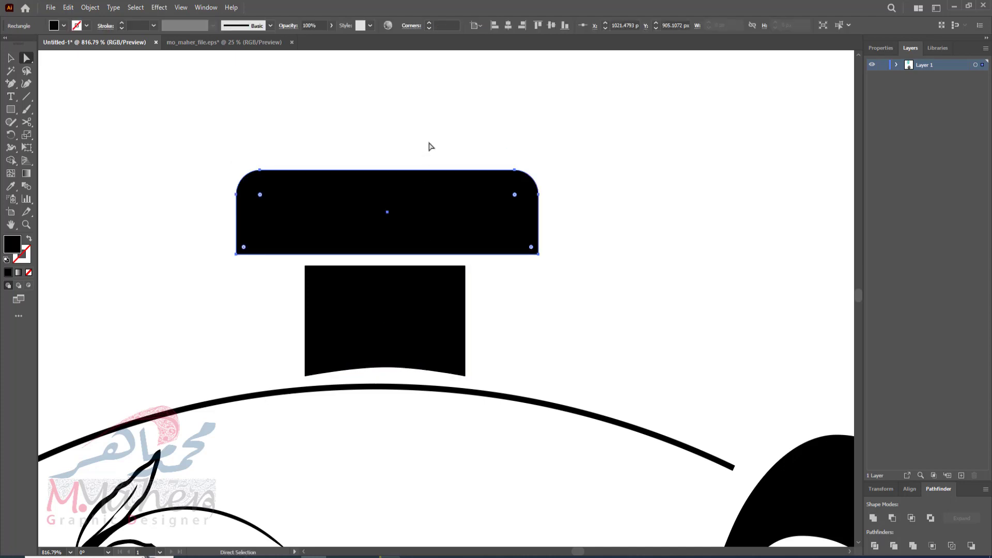
# Set the cap on the neck, centre both horizontally, nudge them, and fit the artboard.
pyautogui.keyDown('shift'); pyautogui.click(418, 343); pyautogui.keyUp('shift')
pyautogui.keyDown('shift'); pyautogui.click(436, 248); pyautogui.keyUp('shift')
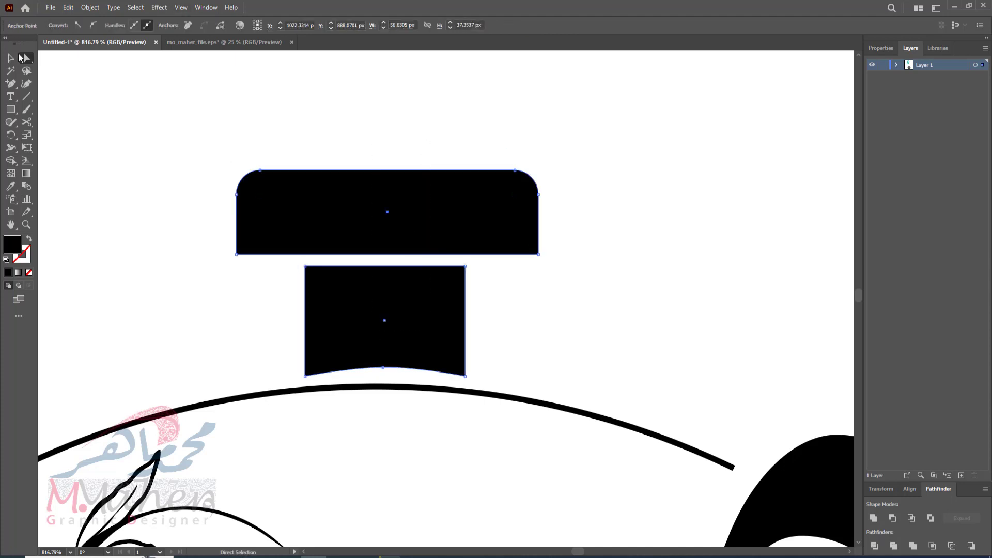
pyautogui.click(13, 57)
pyautogui.moveTo(200, 188); pyautogui.dragTo(427, 302)
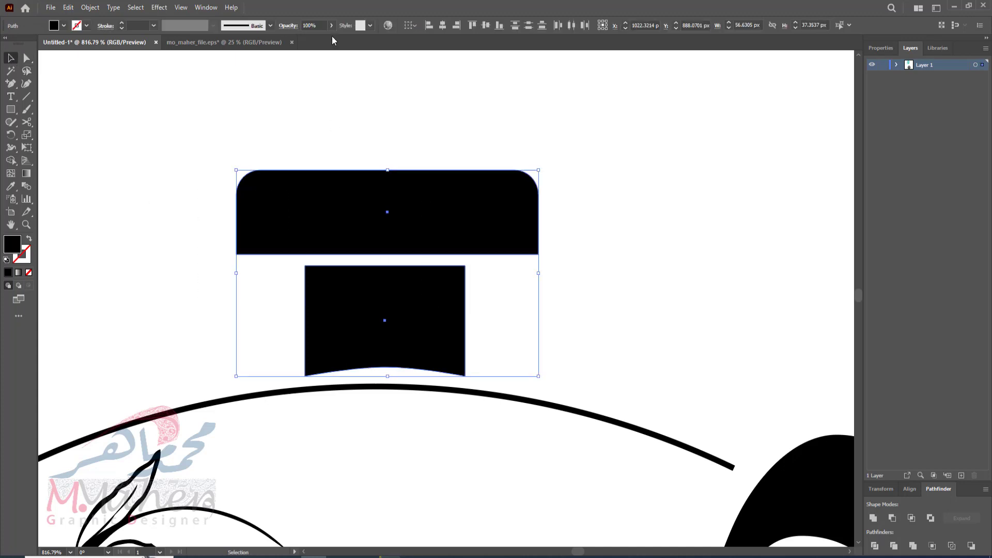
pyautogui.click(445, 26)
pyautogui.moveTo(422, 234); pyautogui.dragTo(420, 231)
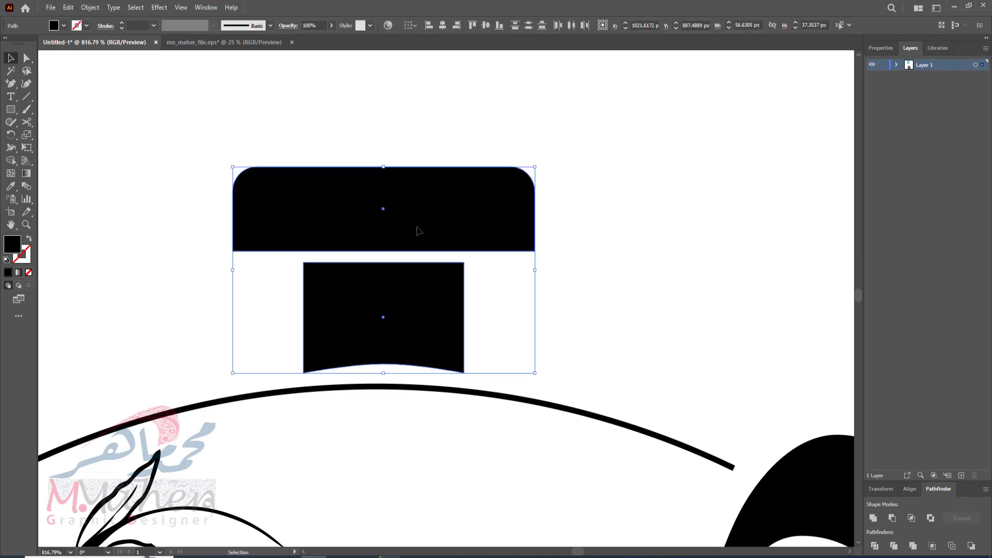
pyautogui.hotkey('ctrl', '0')
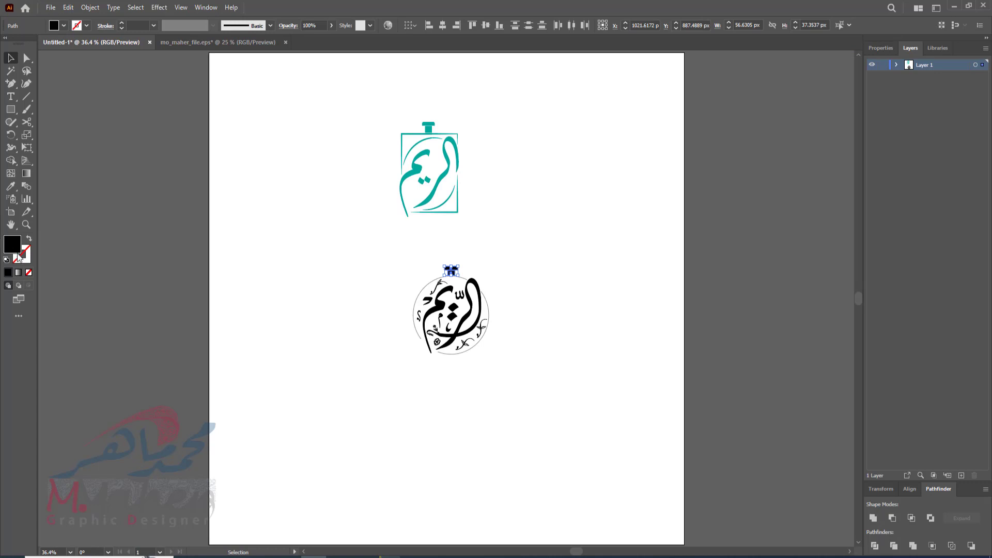
# Give the selected circle arcs Width Profile 1 with a 5 pt stroke weight.
pyautogui.click(26, 226)
pyautogui.moveTo(506, 296); pyautogui.dragTo(678, 227)
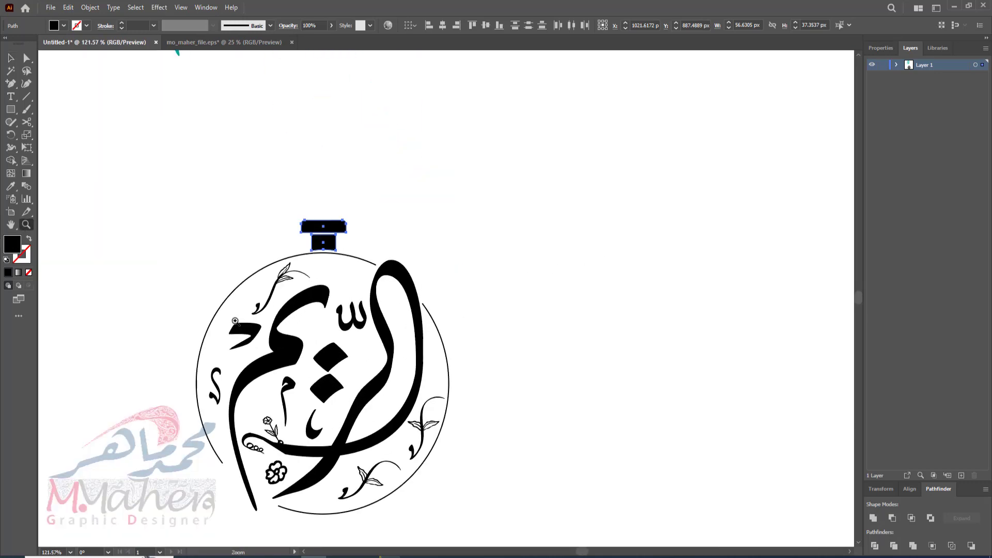
pyautogui.press('v')
pyautogui.moveTo(184, 217); pyautogui.dragTo(223, 291)
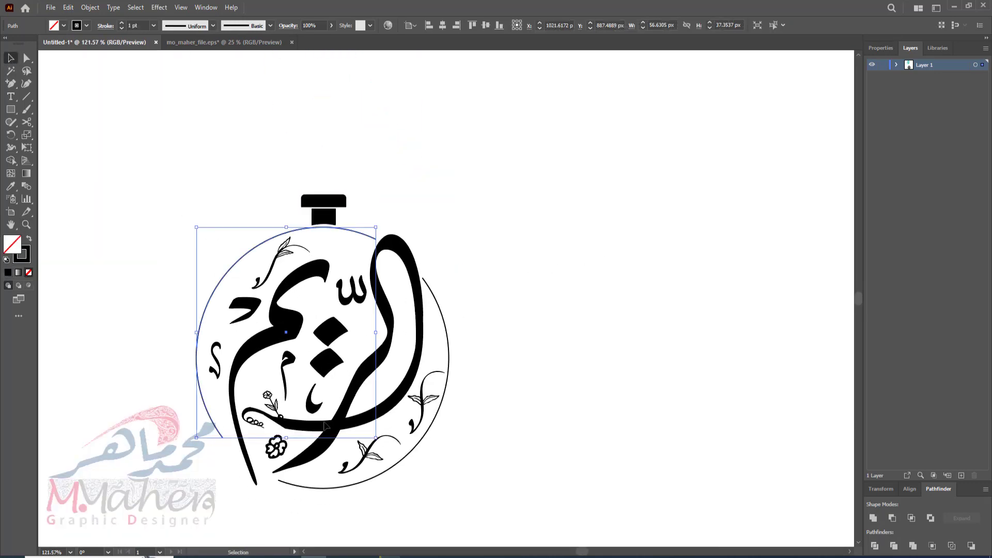
pyautogui.keyDown('shift'); pyautogui.click(400, 473); pyautogui.keyUp('shift')
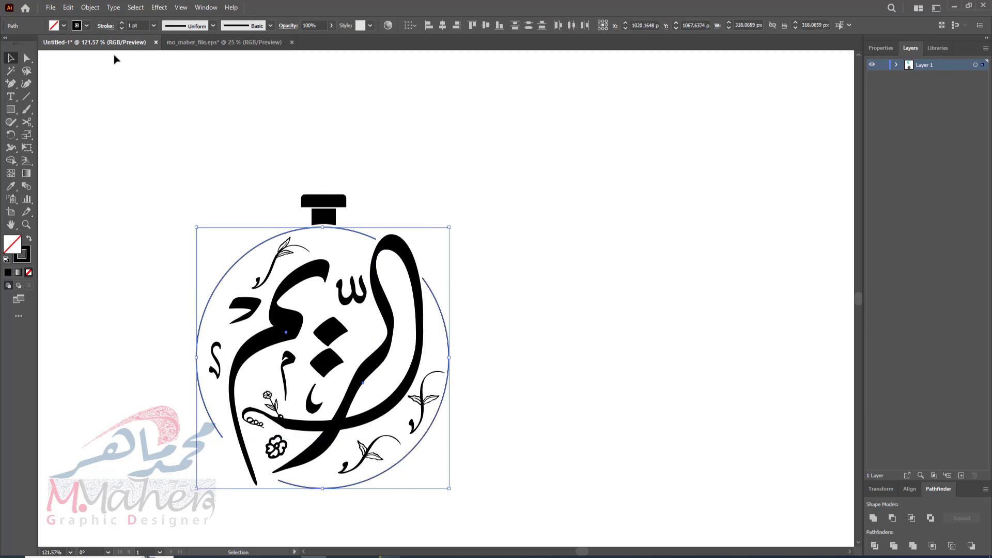
pyautogui.click(178, 30)
pyautogui.click(167, 69)
pyautogui.click(120, 24)
pyautogui.click(120, 24)
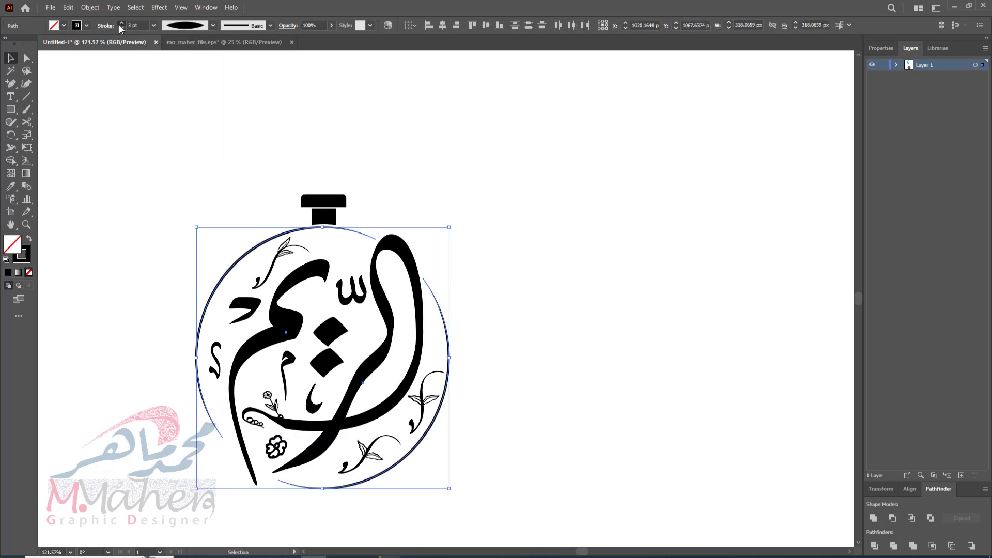
pyautogui.click(120, 24)
pyautogui.click(120, 24)
pyautogui.click(120, 24)
# Nudge the left tapered arc slightly right and down, then select all artwork.
pyautogui.click(182, 266)
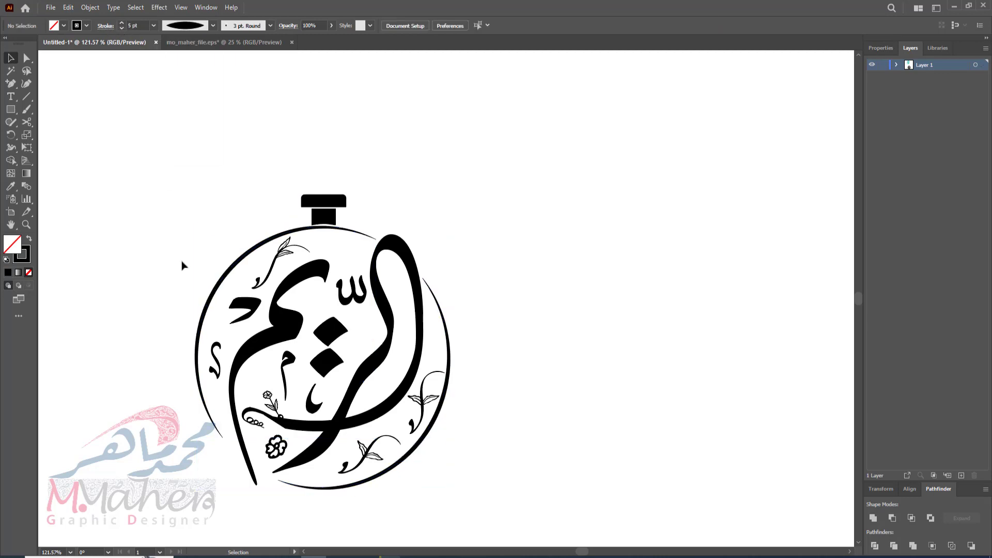
pyautogui.moveTo(258, 243); pyautogui.dragTo(258, 250)
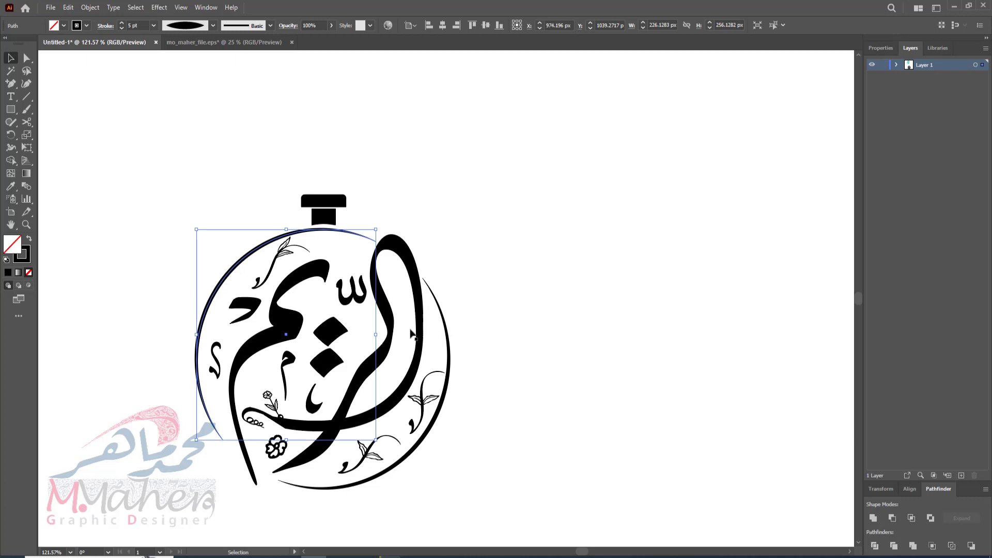
pyautogui.click(26, 225)
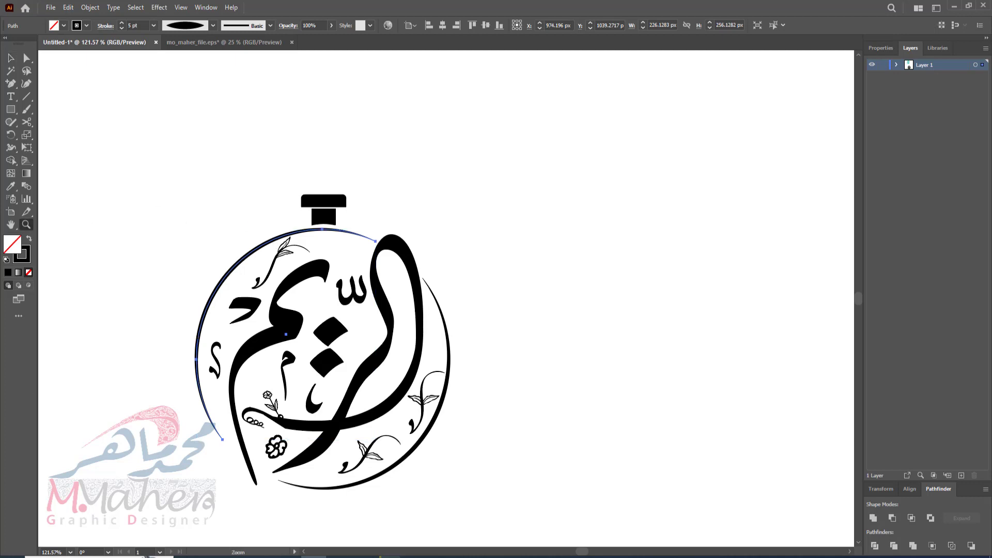
pyautogui.click(11, 59)
pyautogui.scroll(-1, 327, 327)
pyautogui.hotkey('ctrl', 'a')
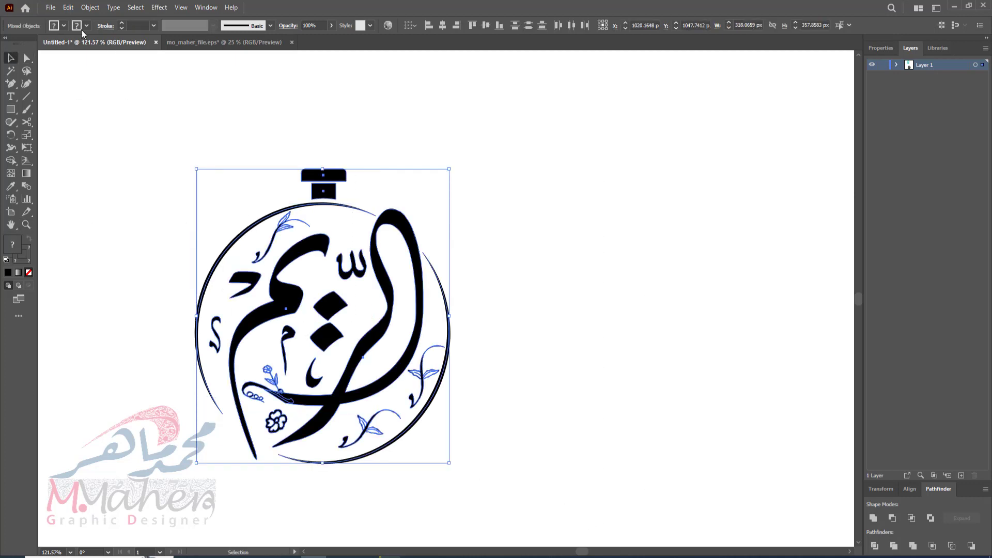
# Expand the artwork's appearance and fill the main calligraphy strokes and diamond dots teal.
pyautogui.click(89, 9)
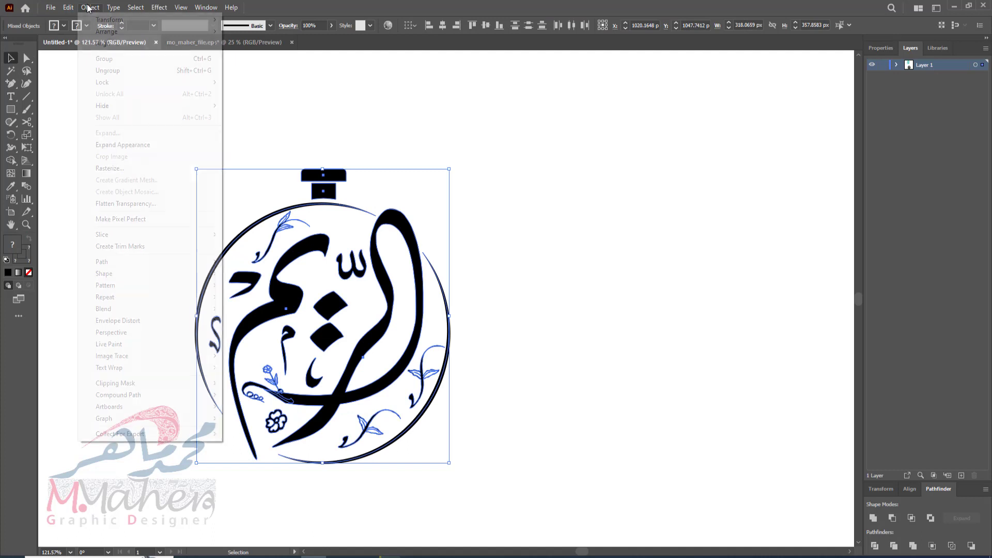
pyautogui.click(137, 146)
pyautogui.click(140, 182)
pyautogui.click(296, 303)
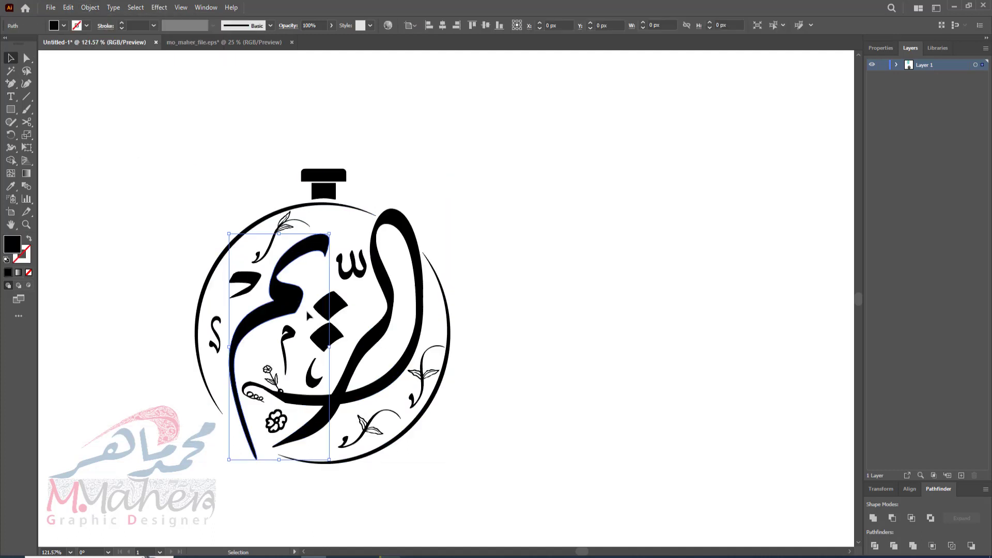
pyautogui.keyDown('shift'); pyautogui.click(340, 321); pyautogui.keyUp('shift')
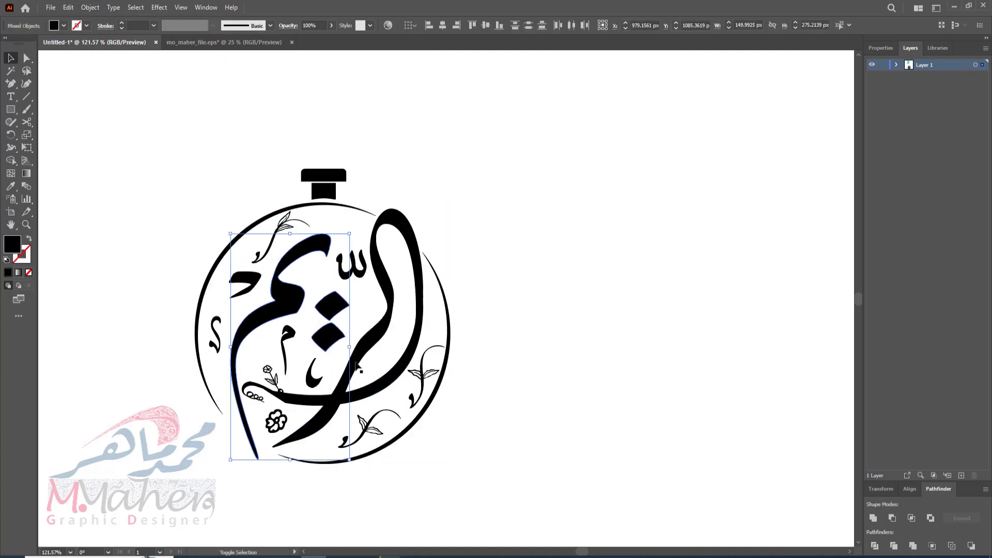
pyautogui.keyDown('shift'); pyautogui.click(345, 393); pyautogui.keyUp('shift')
pyautogui.click(63, 26)
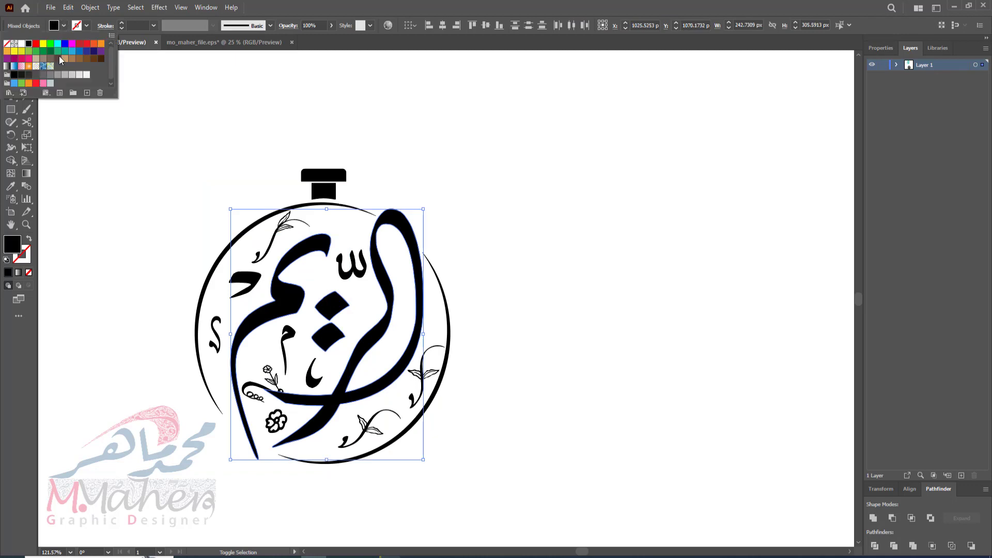
pyautogui.click(64, 53)
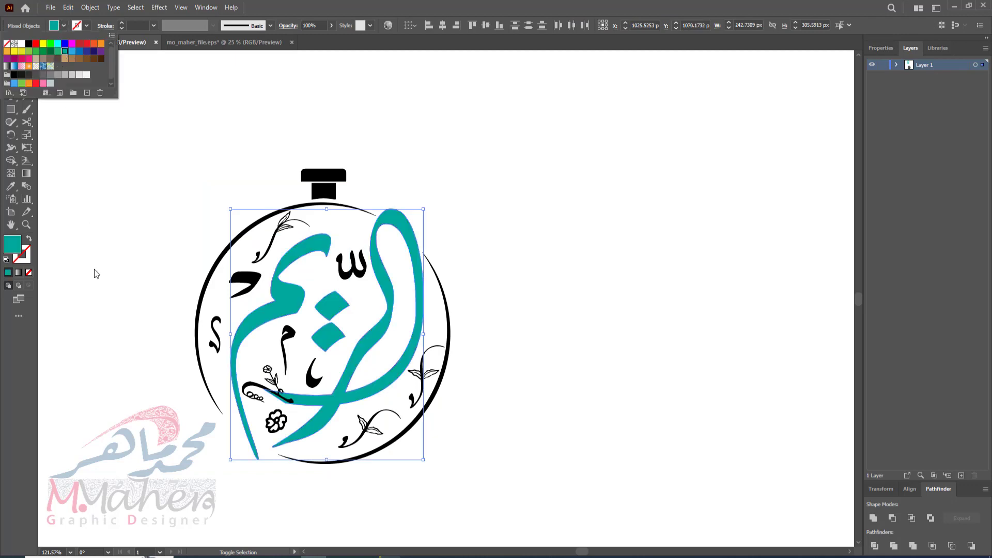
# Colour the flower stem teal and eyedrop teal onto the bottle cap and neck.
pyautogui.click(268, 382)
pyautogui.click(64, 26)
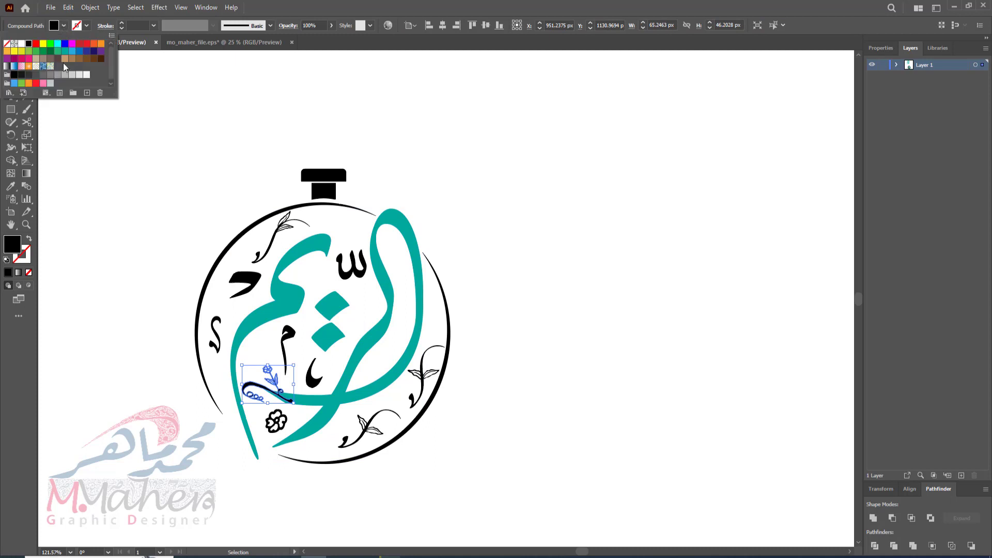
pyautogui.click(68, 52)
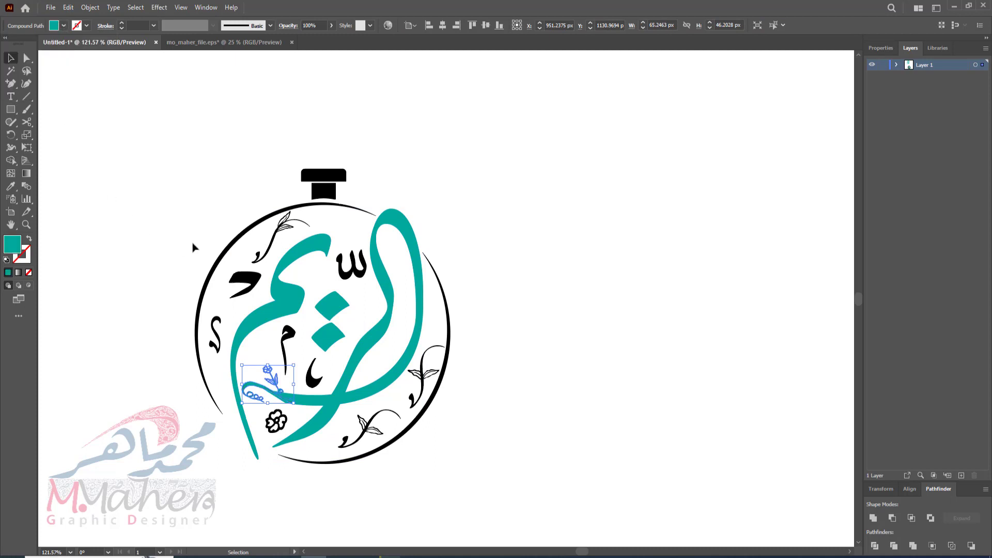
pyautogui.click(251, 279)
pyautogui.moveTo(362, 149); pyautogui.dragTo(313, 192)
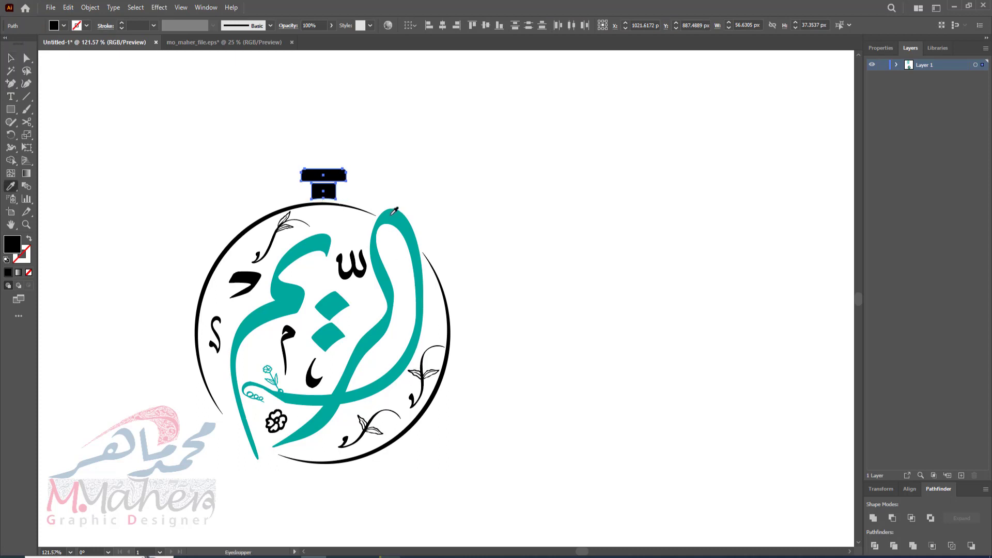
pyautogui.click(418, 302)
pyautogui.press('v')
pyautogui.click(197, 254)
pyautogui.moveTo(197, 253); pyautogui.dragTo(274, 338)
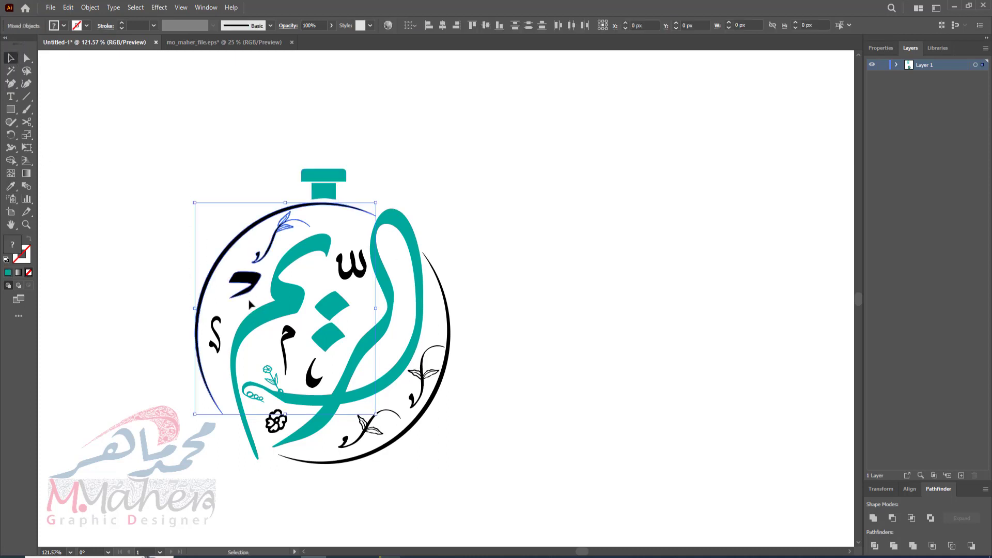
# Try yellow, orange, blue and magenta on the left arc pieces, settling on purple.
pyautogui.click(65, 26)
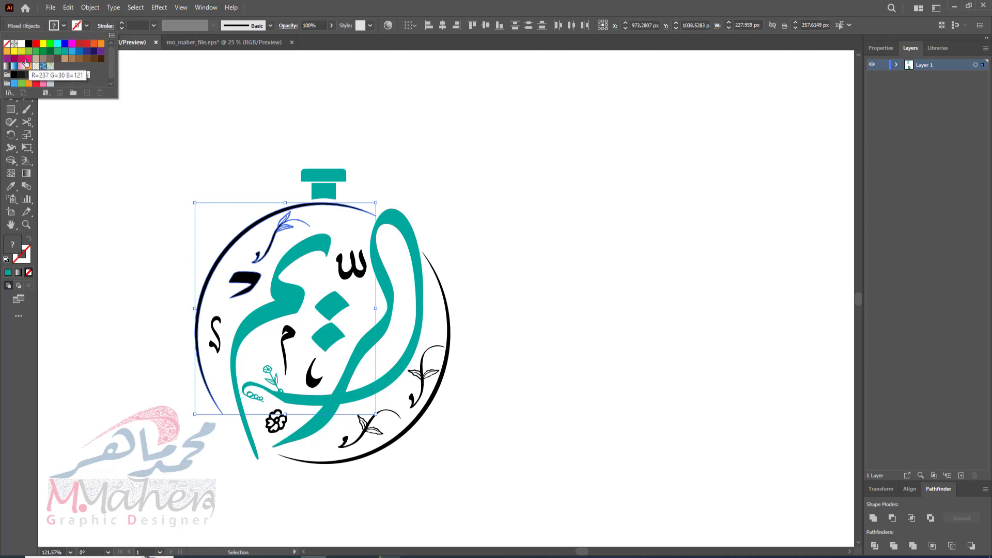
pyautogui.click(21, 51)
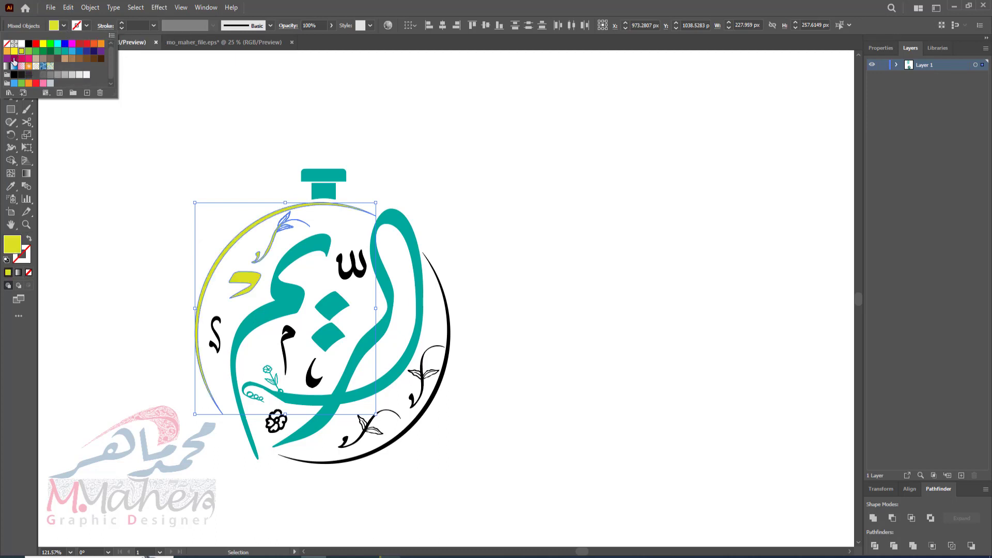
pyautogui.click(7, 51)
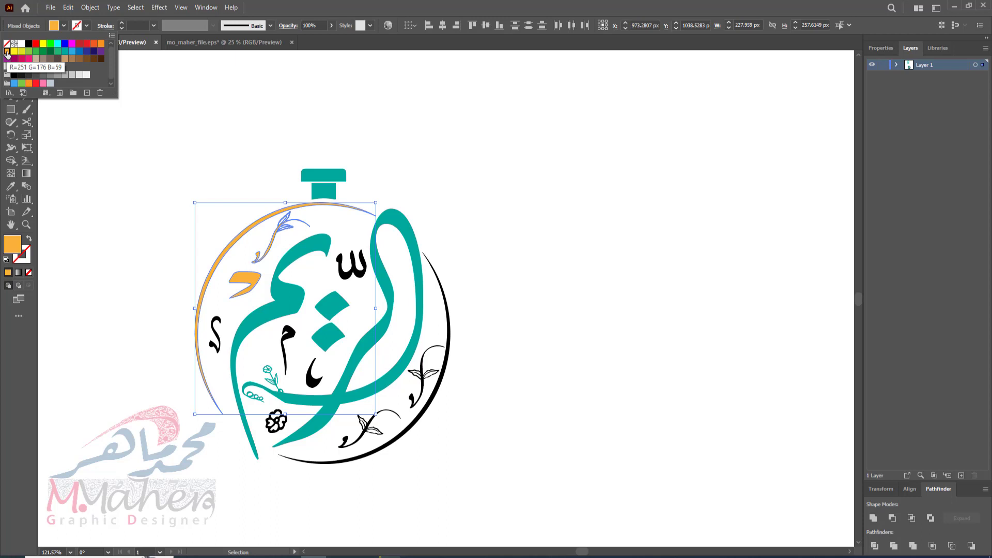
pyautogui.click(64, 44)
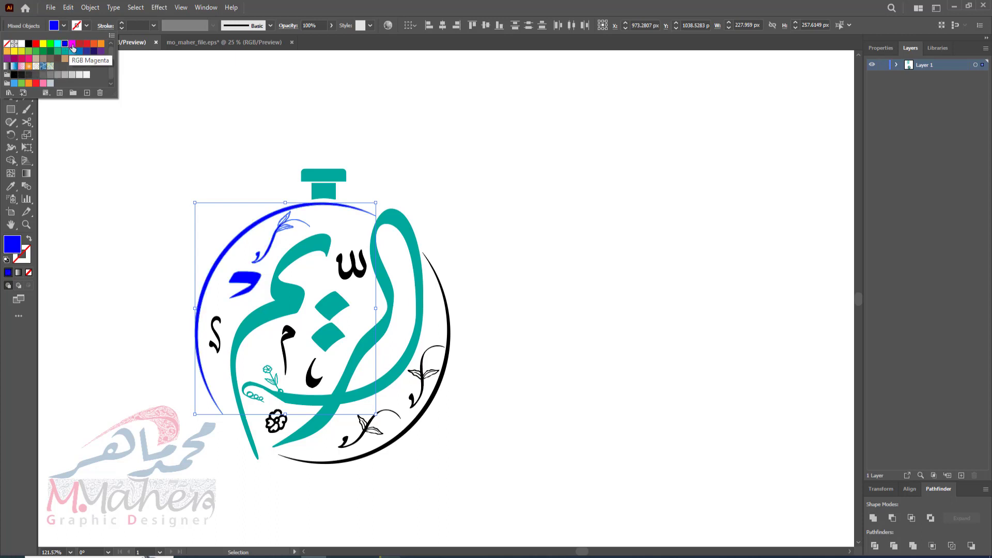
pyautogui.click(73, 45)
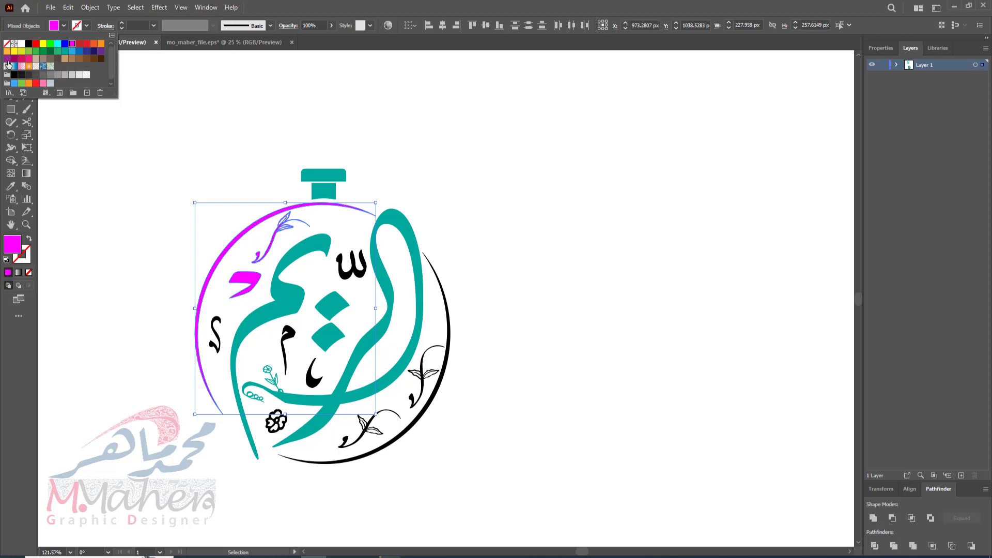
pyautogui.click(8, 60)
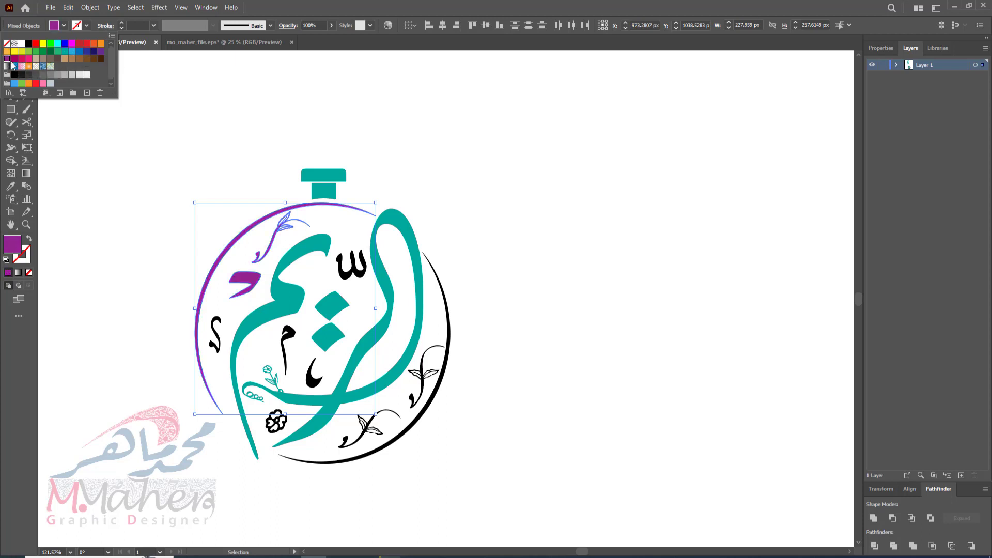
# Eyedrop purple onto the right arc, leaves, small flower and black letters.
pyautogui.click(444, 382)
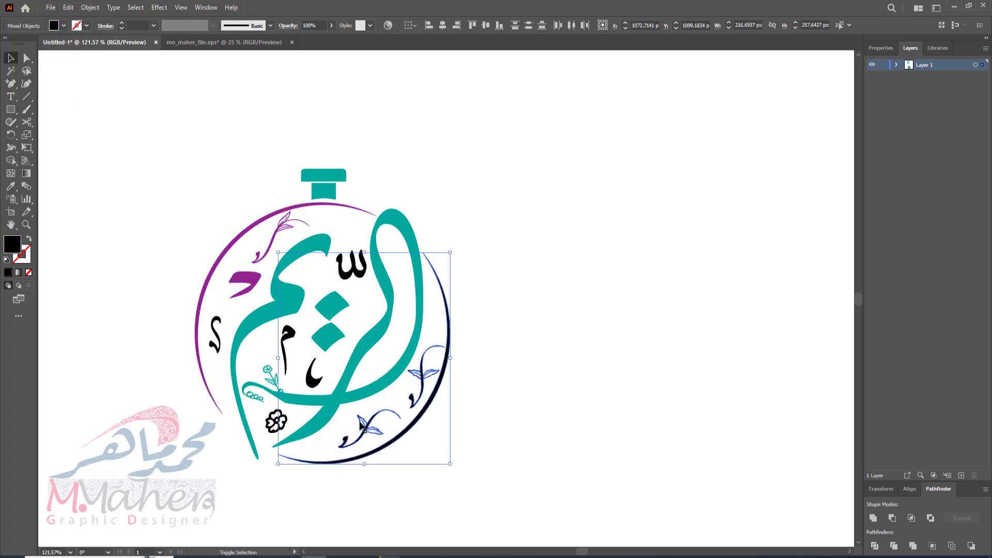
pyautogui.keyDown('shift'); pyautogui.click(317, 383); pyautogui.keyUp('shift')
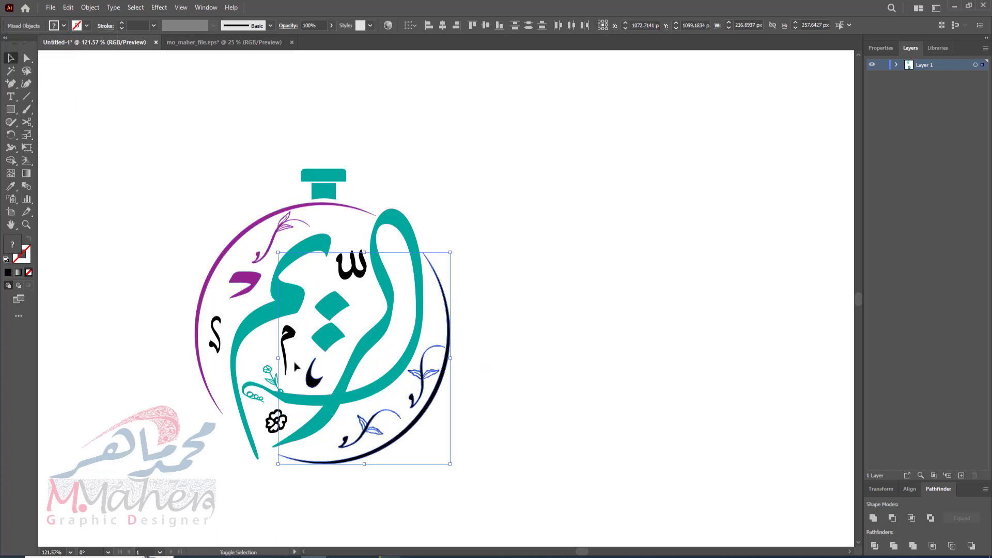
pyautogui.keyDown('shift'); pyautogui.click(276, 422); pyautogui.keyUp('shift')
pyautogui.keyDown('shift'); pyautogui.click(217, 354); pyautogui.keyUp('shift')
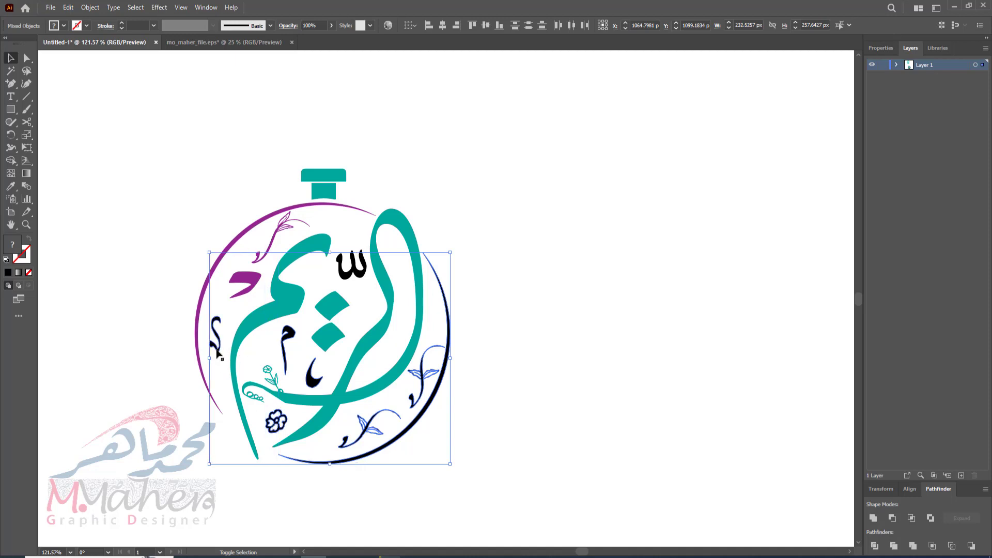
pyautogui.keyDown('shift'); pyautogui.click(348, 281); pyautogui.keyUp('shift')
pyautogui.press('i')
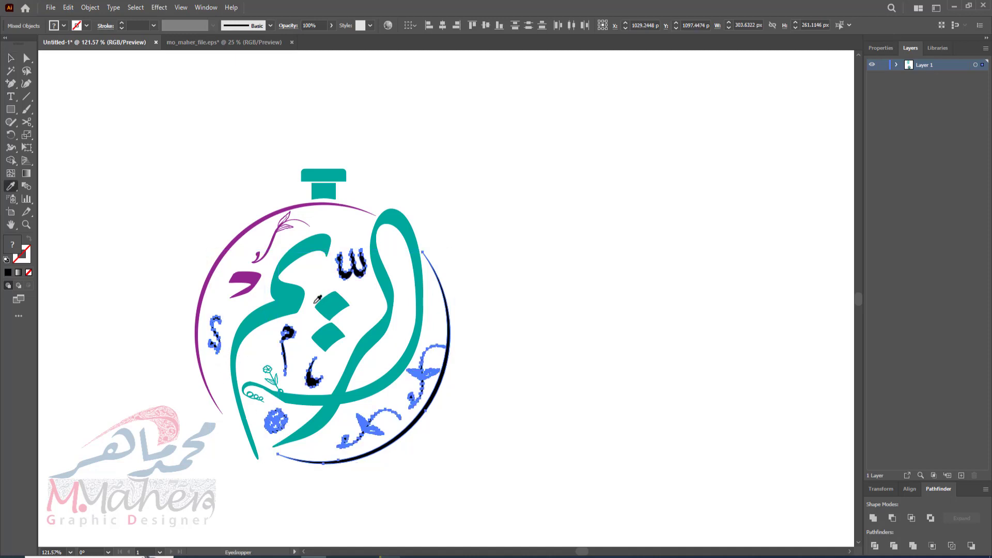
pyautogui.click(246, 282)
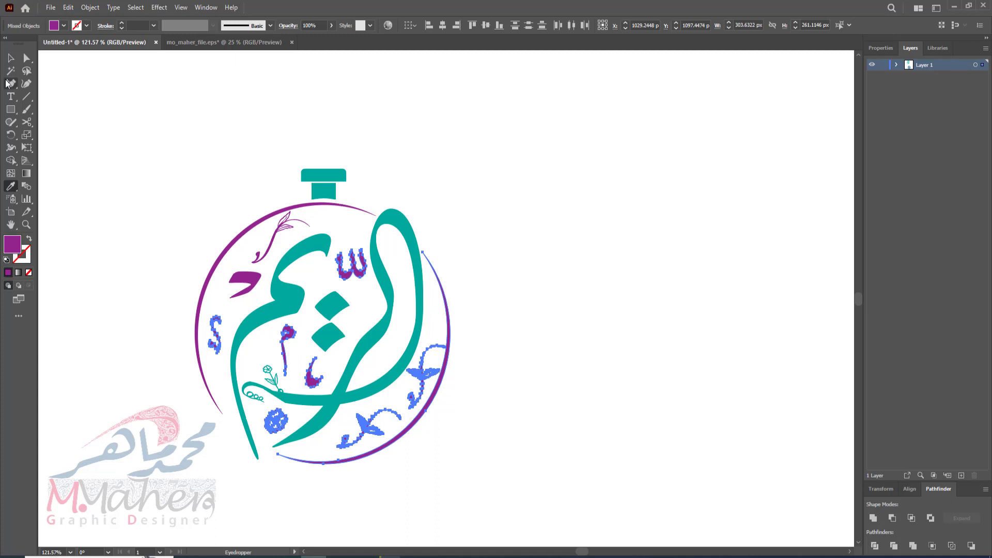
pyautogui.click(9, 60)
pyautogui.click(105, 170)
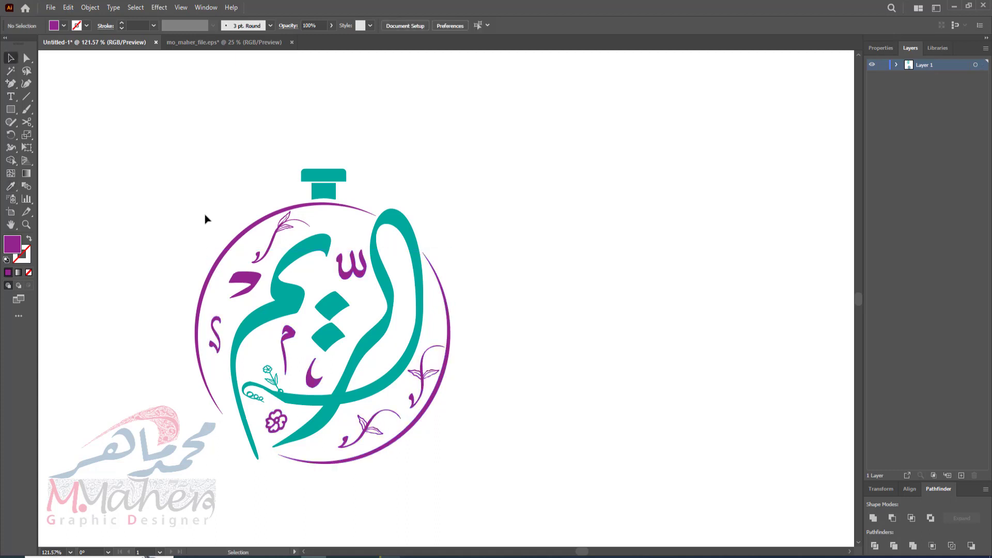
# Switch to the Blob Brush and set its size to 16 pt.
pyautogui.click(30, 111)
pyautogui.click(63, 123)
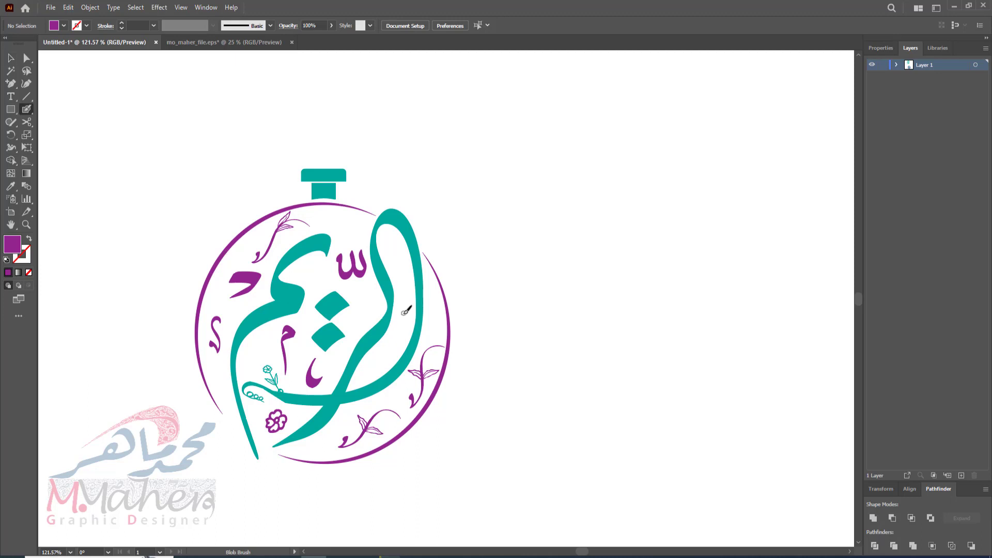
pyautogui.doubleClick(27, 109)
pyautogui.moveTo(408, 366); pyautogui.dragTo(412, 368)
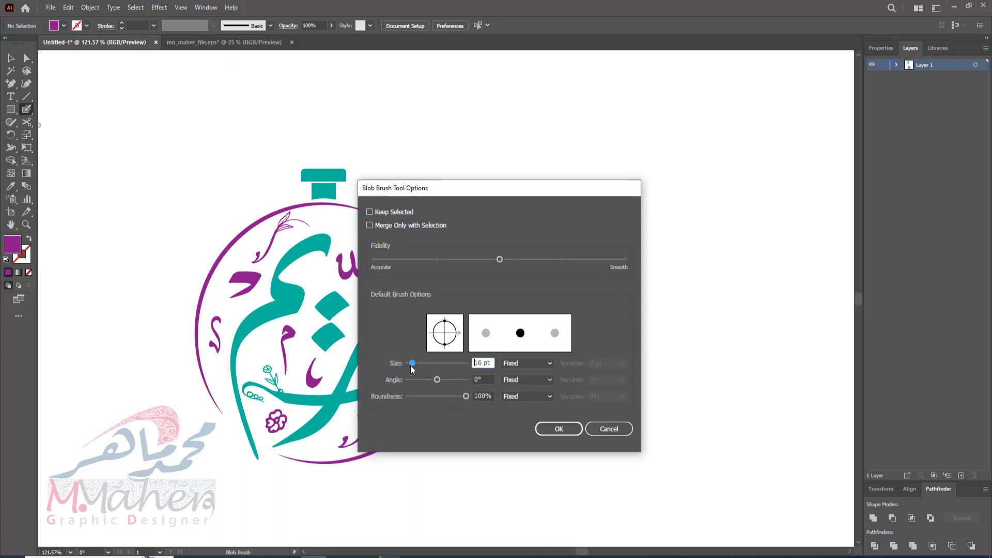
pyautogui.click(560, 430)
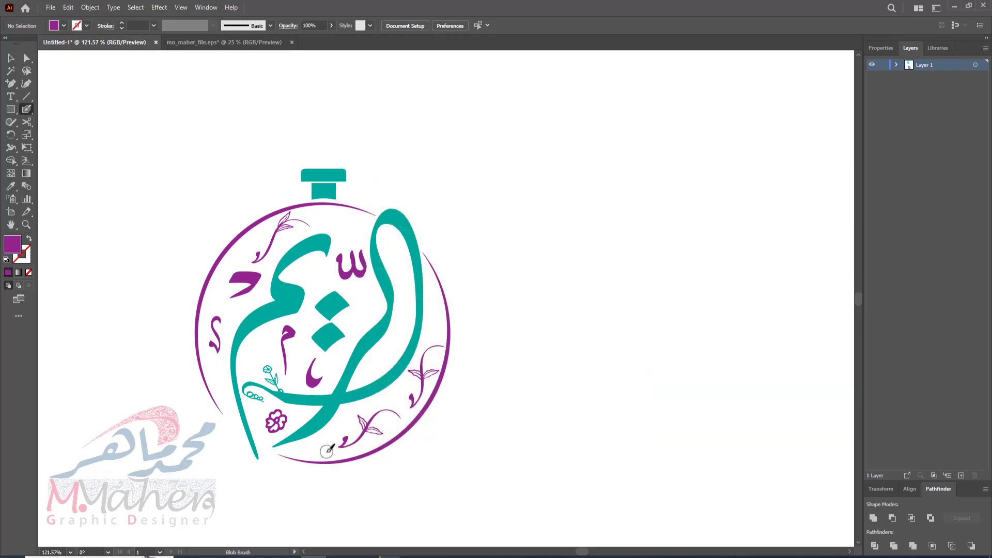
# Stamp fourteen large purple dots around the inside of the ring.
pyautogui.click(326, 451)
pyautogui.click(389, 398)
pyautogui.click(434, 322)
pyautogui.click(432, 286)
pyautogui.click(396, 427)
pyautogui.click(333, 221)
pyautogui.click(247, 248)
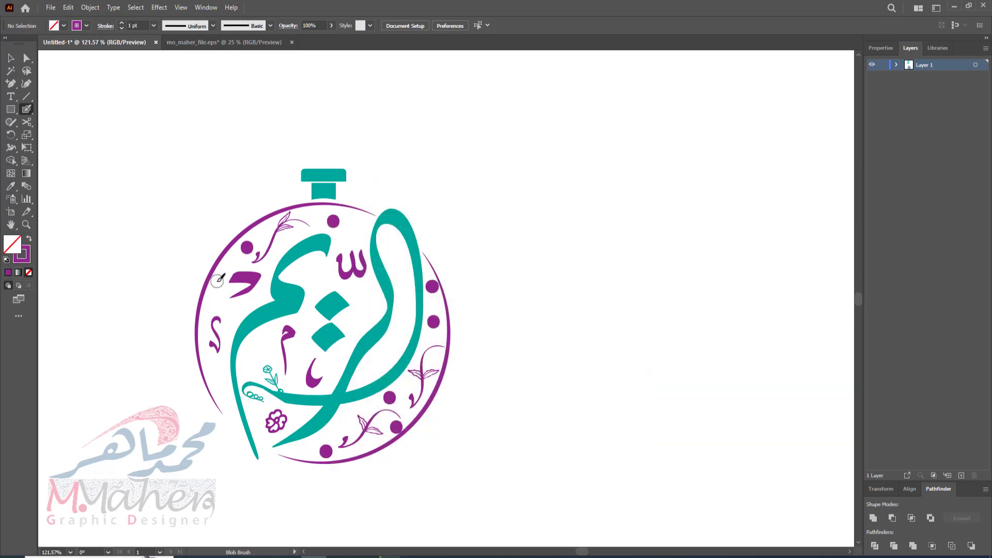
pyautogui.click(217, 282)
pyautogui.click(293, 236)
pyautogui.click(307, 217)
pyautogui.click(337, 429)
pyautogui.click(305, 449)
pyautogui.click(371, 440)
pyautogui.click(439, 304)
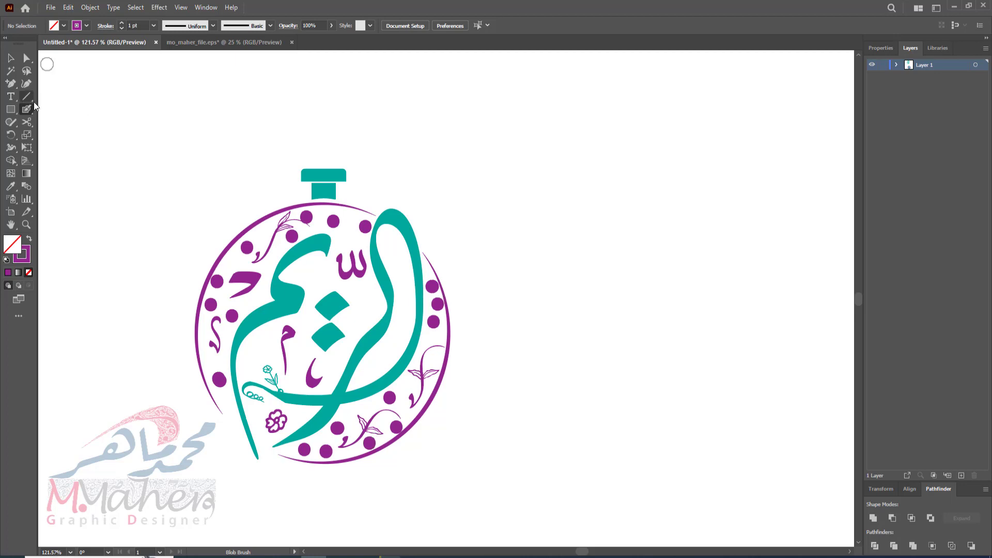
# Reduce the Blob Brush size to 7 pt.
pyautogui.doubleClick(26, 109)
pyautogui.doubleClick(481, 364)
pyautogui.write('7')
pyautogui.click(559, 429)
pyautogui.click(229, 263)
# Add small purple dots filling the gaps all around the ring.
pyautogui.click(251, 238)
pyautogui.click(262, 232)
pyautogui.click(275, 250)
pyautogui.click(256, 298)
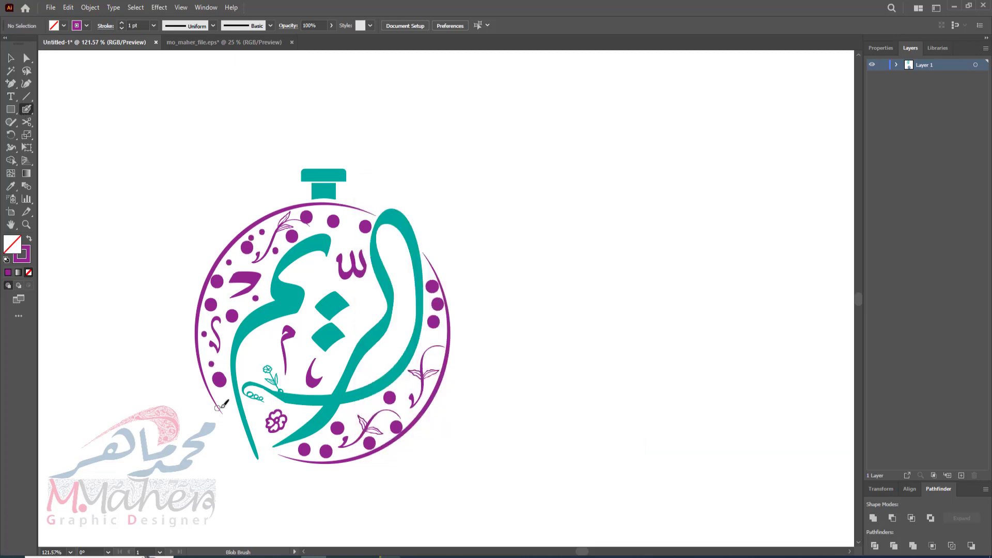
pyautogui.click(410, 418)
pyautogui.click(401, 384)
pyautogui.click(370, 405)
pyautogui.click(345, 411)
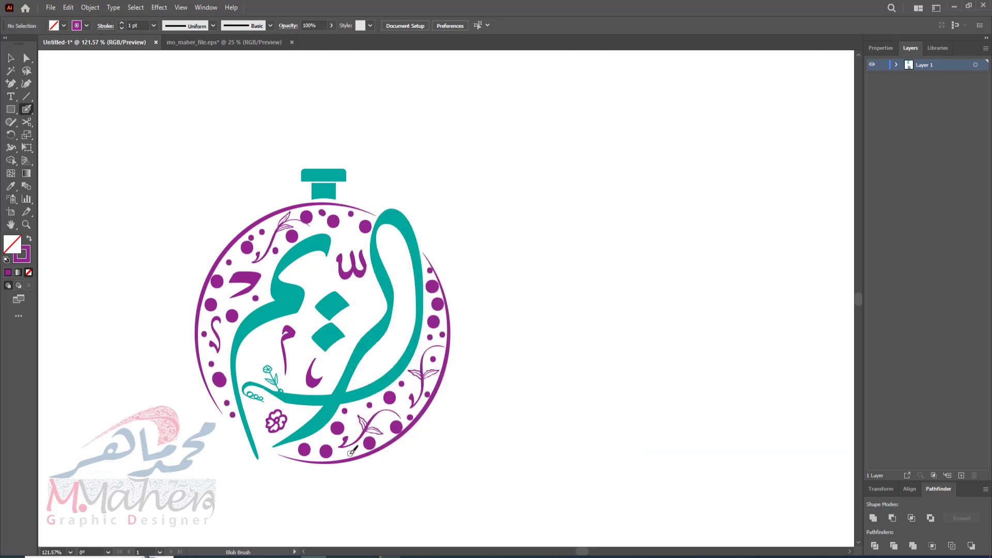
pyautogui.click(222, 363)
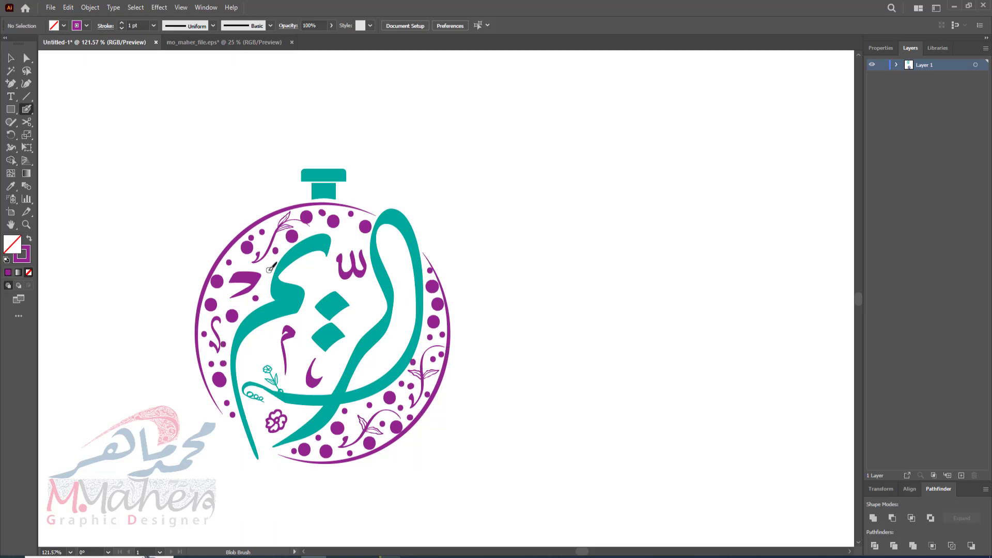
pyautogui.click(377, 403)
pyautogui.click(430, 381)
pyautogui.click(422, 344)
pyautogui.click(429, 304)
pyautogui.click(424, 262)
pyautogui.click(320, 229)
pyautogui.click(245, 261)
pyautogui.click(228, 293)
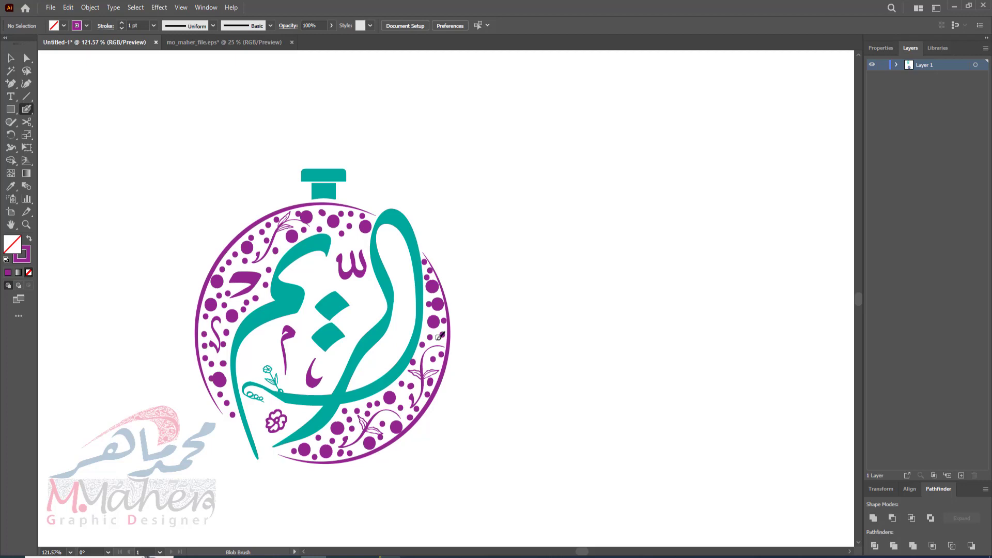
# Enlarge the circle logo and move it lower on the page.
pyautogui.hotkey('ctrl', '0')
pyautogui.click(11, 71)
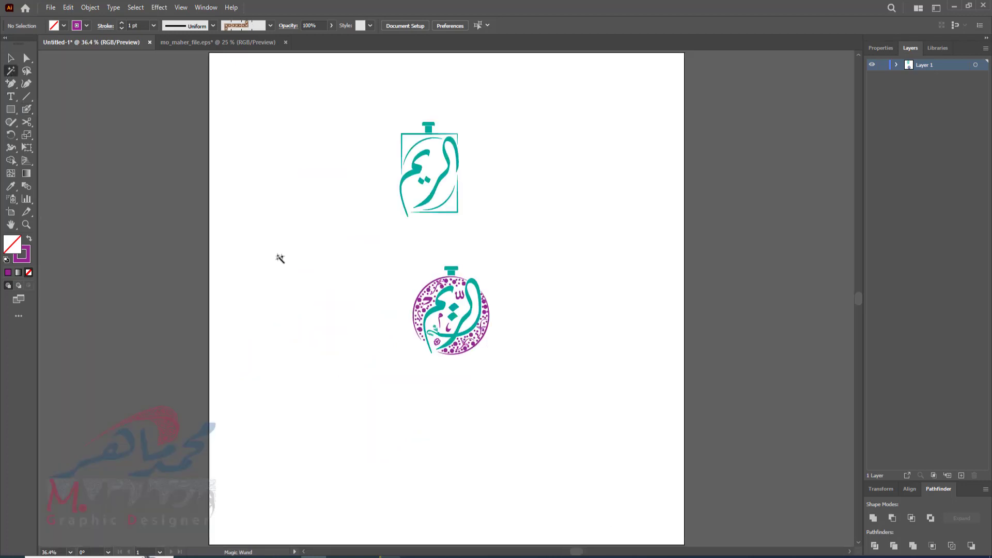
pyautogui.click(10, 58)
pyautogui.moveTo(412, 258); pyautogui.dragTo(501, 374)
pyautogui.moveTo(490, 356); pyautogui.dragTo(546, 420)
pyautogui.moveTo(449, 393); pyautogui.dragTo(401, 454)
# Resize the rectangular logo and place it above the circle logo.
pyautogui.moveTo(357, 83); pyautogui.dragTo(501, 241)
pyautogui.moveTo(459, 218); pyautogui.dragTo(518, 312)
pyautogui.moveTo(400, 121); pyautogui.dragTo(381, 93)
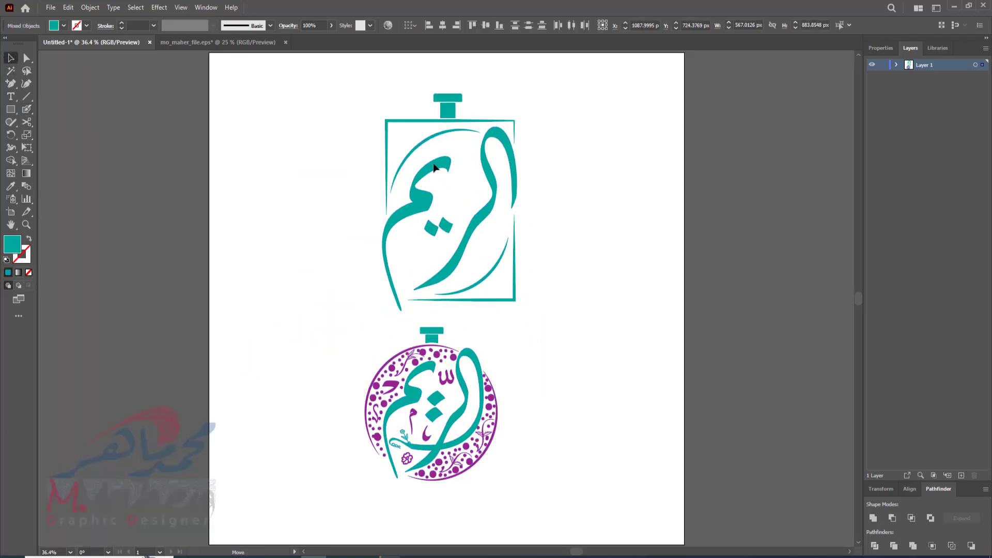
pyautogui.moveTo(436, 165); pyautogui.dragTo(426, 158)
pyautogui.moveTo(509, 87); pyautogui.dragTo(483, 130)
pyautogui.moveTo(431, 253); pyautogui.dragTo(713, 205)
# Pick the Pen tool with a magenta fill, undoing an accidental magenta calligraphy fill.
pyautogui.press('z')
pyautogui.rightClick(10, 84)
pyautogui.click(58, 84)
pyautogui.click(64, 26)
pyautogui.click(14, 59)
pyautogui.click(541, 255)
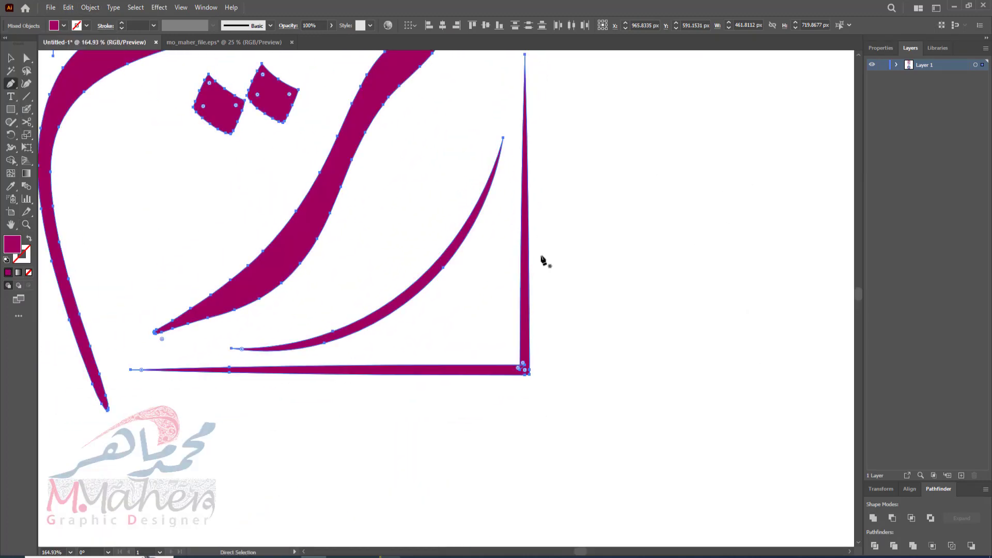
pyautogui.hotkey('ctrl', 'z')
pyautogui.keyDown('ctrl'); pyautogui.click(282, 412); pyautogui.keyUp('ctrl')
pyautogui.click(10, 83)
pyautogui.click(64, 25)
pyautogui.click(514, 150)
# Draw a curved magenta shape filling the frame's bottom-right corner.
pyautogui.click(513, 143)
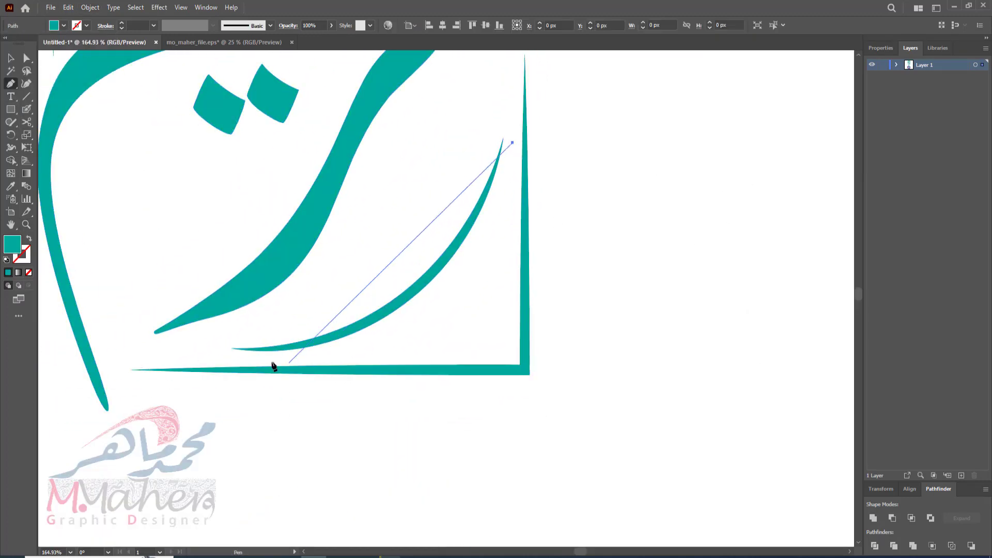
pyautogui.moveTo(242, 361); pyautogui.dragTo(90, 359)
pyautogui.click(338, 361)
pyautogui.click(607, 353)
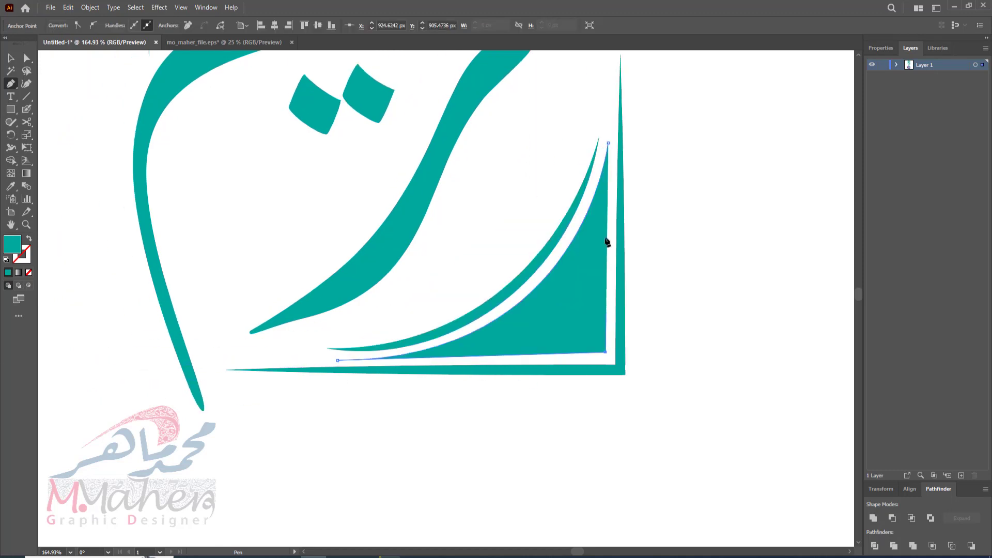
pyautogui.click(608, 143)
pyautogui.click(11, 58)
pyautogui.click(64, 25)
pyautogui.click(14, 59)
pyautogui.click(113, 253)
# Draw a closed curved shape in the frame's top-left corner along the top arc.
pyautogui.scroll(3, 112, 252)
pyautogui.scroll(10, 112, 252)
pyautogui.hscroll(-6, 112, 252)
pyautogui.press('p')
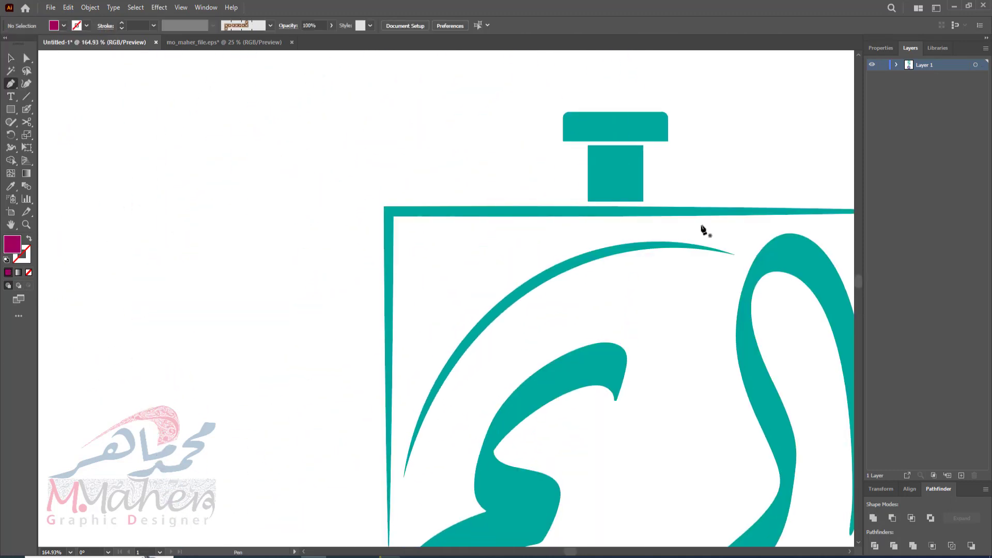
pyautogui.click(714, 221)
pyautogui.hotkey('ctrl', 'z')
pyautogui.click(711, 241)
pyautogui.moveTo(402, 449); pyautogui.dragTo(326, 547)
pyautogui.click(403, 280)
pyautogui.scroll(4, 406, 268)
pyautogui.click(408, 184)
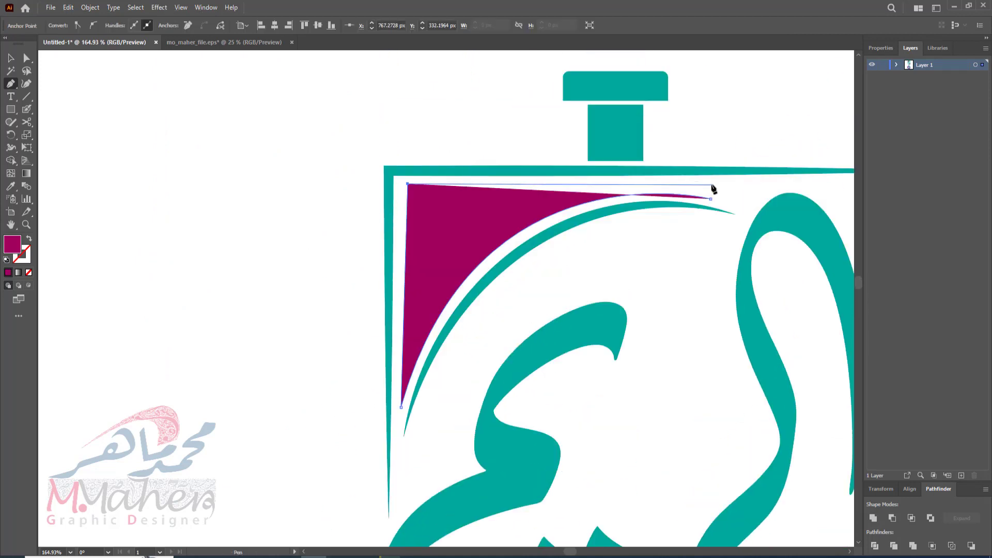
pyautogui.click(715, 183)
pyautogui.click(711, 199)
# Adjust the top-left shape's anchors to sit snugly in the corner and along the top edge.
pyautogui.click(27, 58)
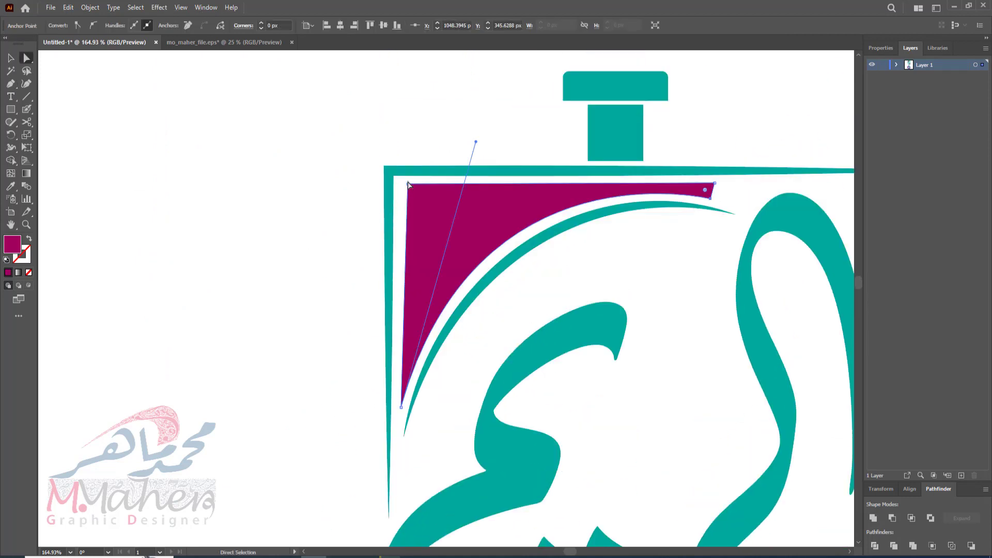
pyautogui.moveTo(409, 184); pyautogui.dragTo(402, 184)
pyautogui.moveTo(710, 199); pyautogui.dragTo(715, 199)
pyautogui.click(680, 303)
pyautogui.hotkey('ctrl', '0')
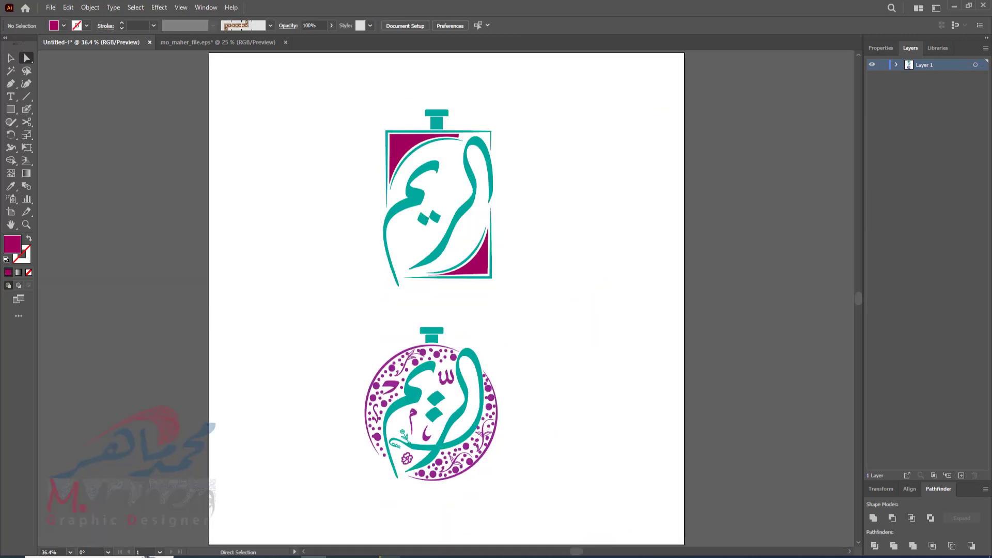
# Cut the shadda from mo_maher_file.eps and place it, enlarged, above the letters in the frame.
pyautogui.click(217, 42)
pyautogui.hotkey('ctrl', 'x')
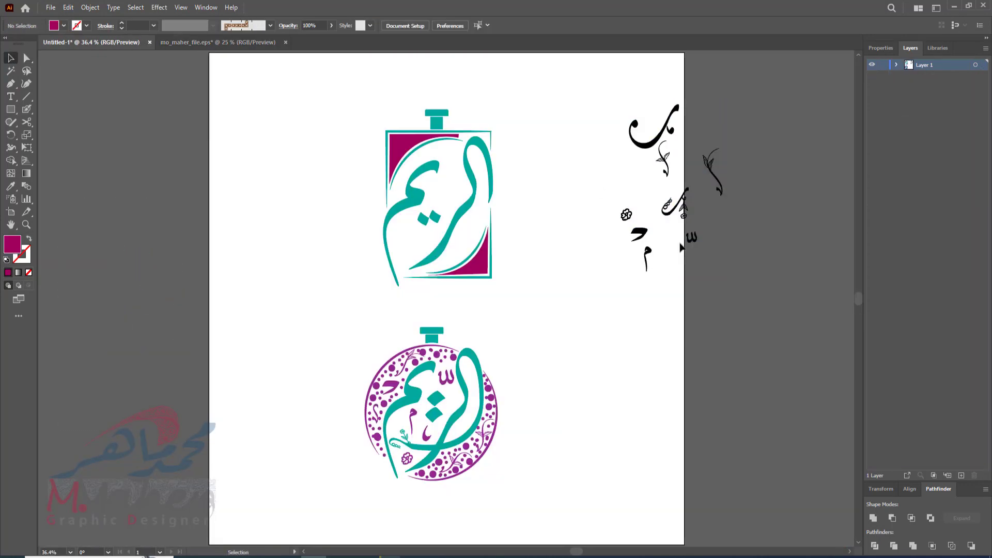
pyautogui.moveTo(640, 233); pyautogui.dragTo(636, 372)
pyautogui.moveTo(691, 238); pyautogui.dragTo(460, 199)
# Place and resize the meem and a small mark inside the frame, deleting the leftover black pieces.
pyautogui.click(217, 42)
pyautogui.moveTo(183, 311); pyautogui.dragTo(170, 335)
pyautogui.moveTo(173, 332); pyautogui.dragTo(610, 318)
pyautogui.moveTo(610, 318); pyautogui.dragTo(449, 163)
pyautogui.moveTo(647, 243); pyautogui.dragTo(410, 232)
pyautogui.moveTo(414, 227); pyautogui.dragTo(415, 224)
pyautogui.moveTo(603, 76); pyautogui.dragTo(785, 457)
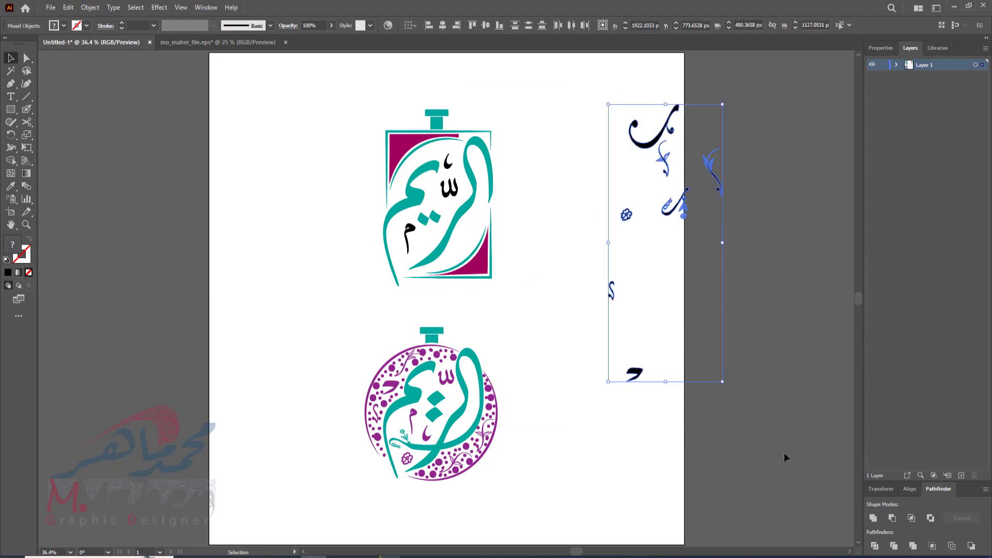
pyautogui.press('Delete')
pyautogui.click(411, 229)
# Colour the meem, shadda and small mark with the magenta from the corner fill.
pyautogui.keyDown('shift'); pyautogui.click(450, 193); pyautogui.keyUp('shift')
pyautogui.keyDown('shift'); pyautogui.click(448, 165); pyautogui.keyUp('shift')
pyautogui.press('i')
pyautogui.click(403, 148)
pyautogui.press('v')
pyautogui.click(171, 91)
# Turn the cap's top bar magenta to match the corners, then deselect everything.
pyautogui.click(437, 113)
pyautogui.press('i')
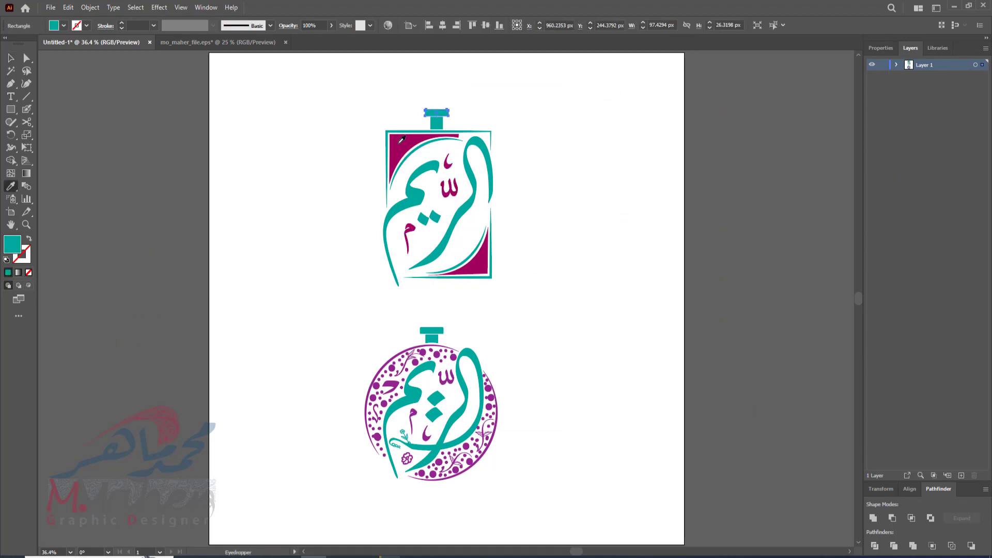
pyautogui.click(400, 139)
pyautogui.press('v')
pyautogui.click(149, 157)
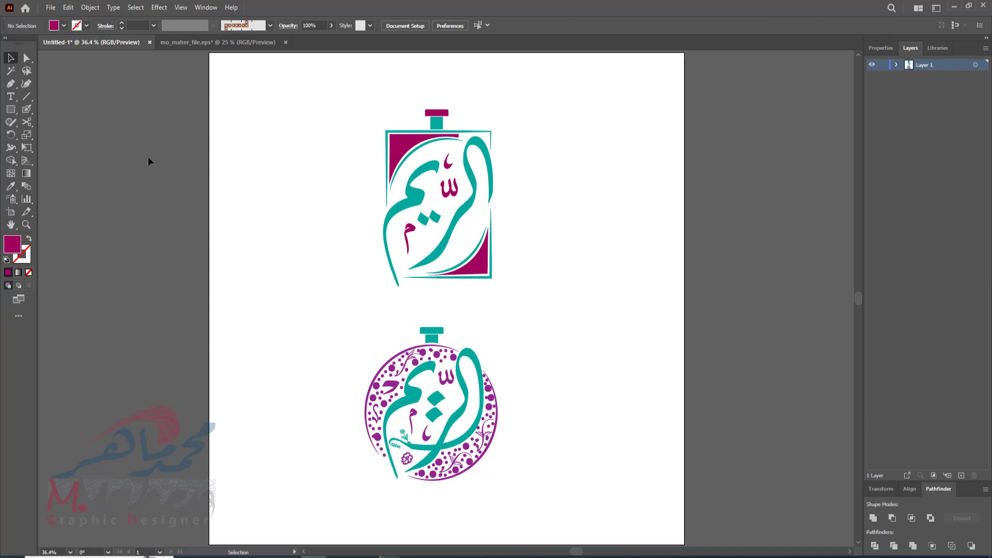